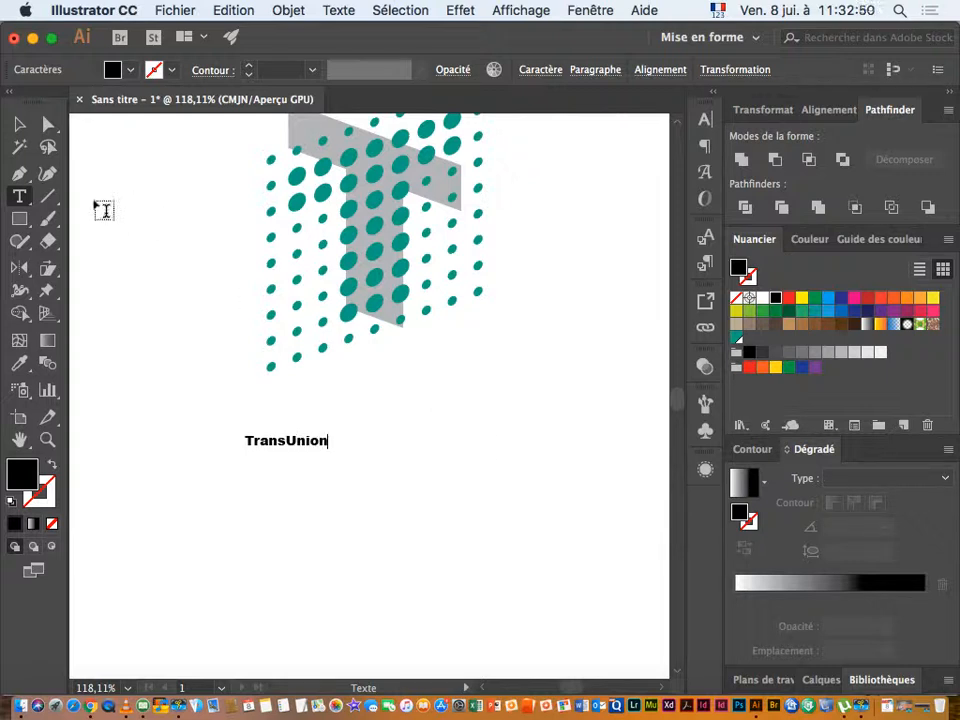
- Enlarge the "TransUnion" text and position it beneath the dotted T symbol
{"action": "left_click", "coordinate": [19, 123]}
{"action": "left_click_drag", "start_coordinate": [328, 442], "coordinate": [417, 441]}
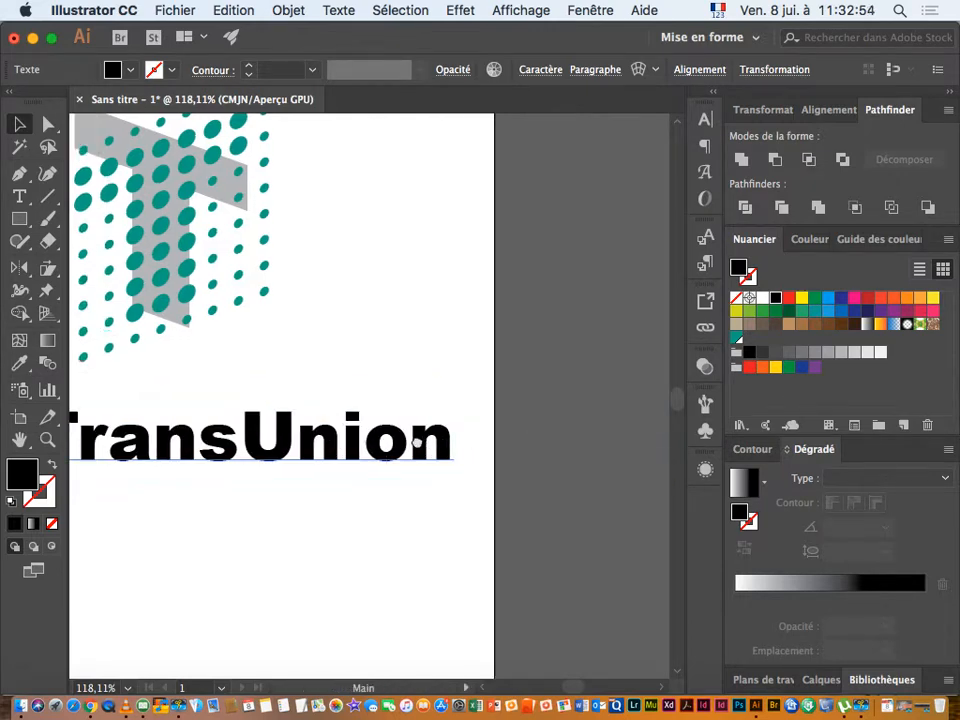
{"action": "scroll", "coordinate": [500, 440], "scroll_direction": "left", "scroll_amount": 5}
{"action": "left_click_drag", "start_coordinate": [600, 440], "coordinate": [553, 441]}
{"action": "scroll", "coordinate": [530, 445], "scroll_direction": "up", "scroll_amount": 1}
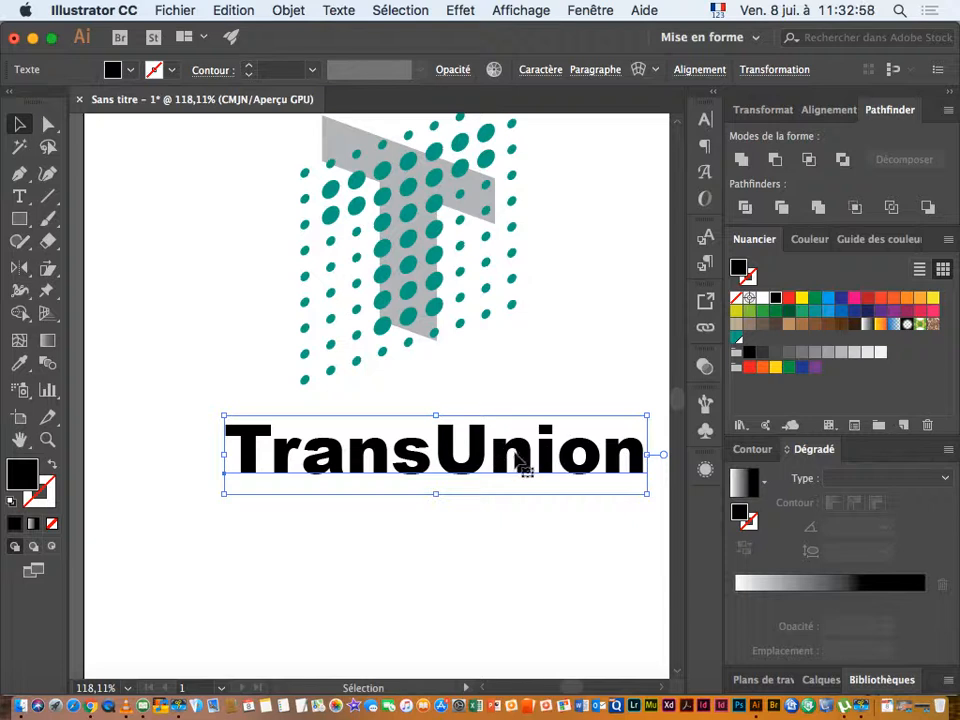
{"action": "left_click_drag", "start_coordinate": [515, 462], "coordinate": [489, 429]}
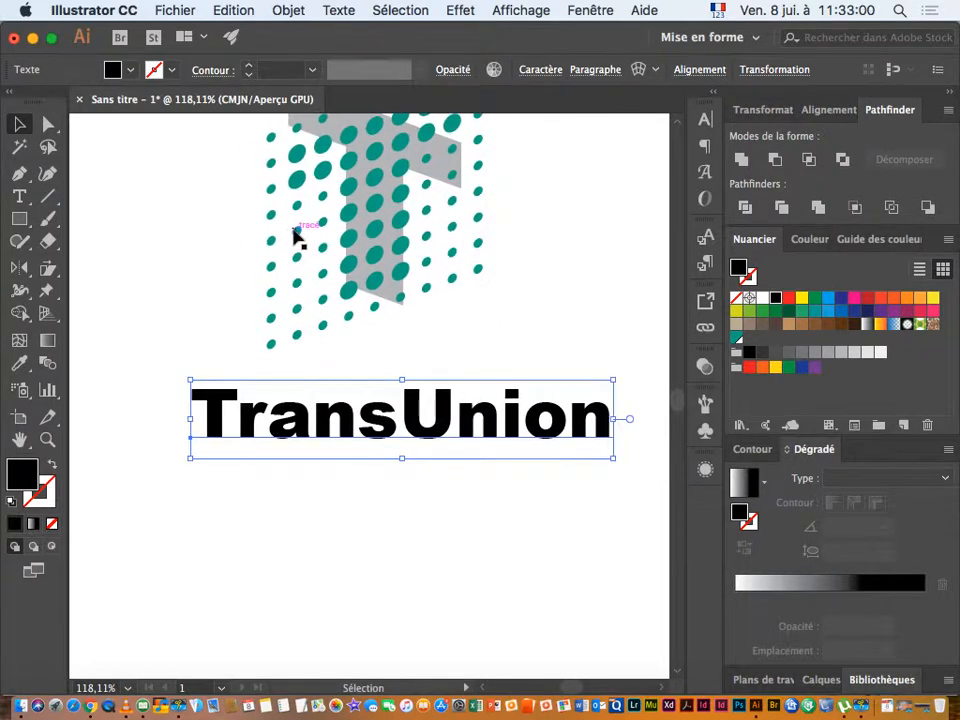
{"action": "left_click_drag", "start_coordinate": [189, 381], "coordinate": [152, 373]}
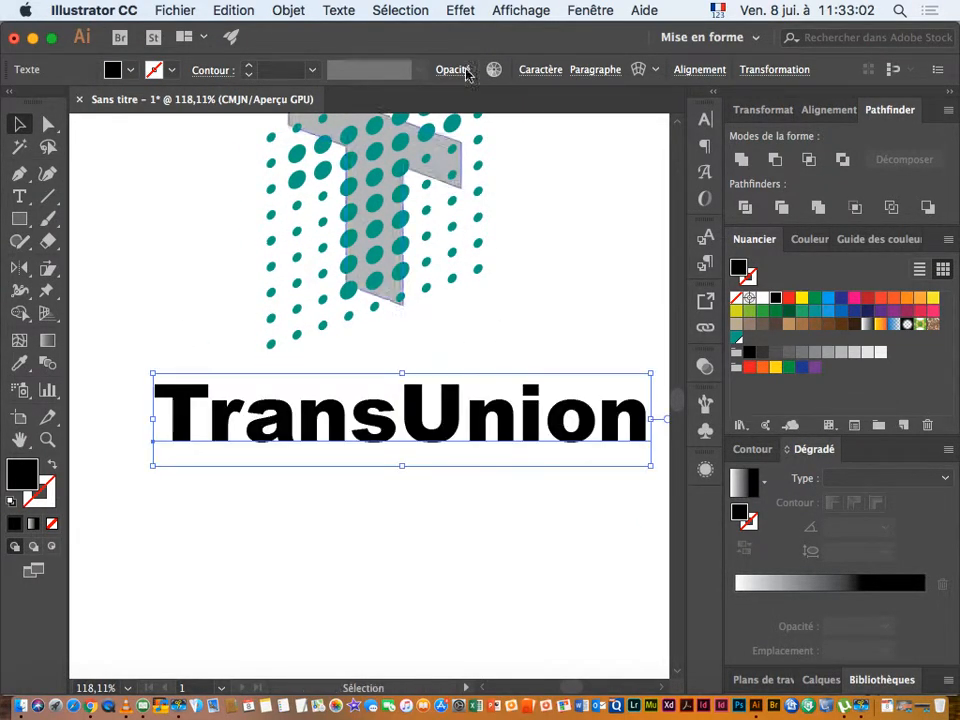
- Convert the "TransUnion" text to vector outlines
{"action": "left_click", "coordinate": [345, 10]}
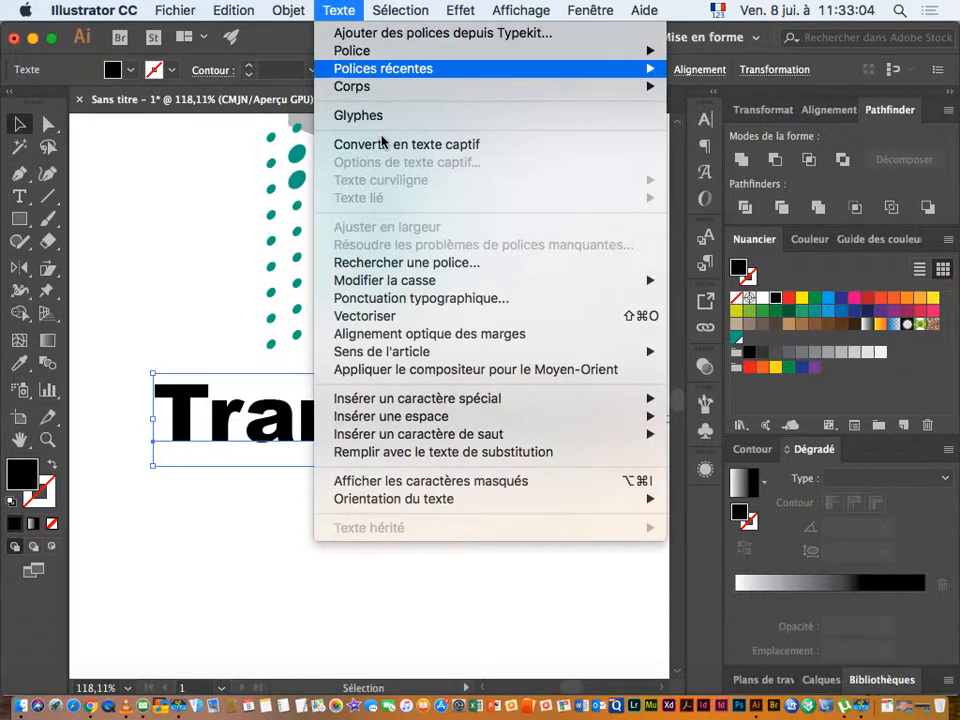
{"action": "left_click", "coordinate": [462, 316]}
{"action": "left_click_drag", "start_coordinate": [417, 396], "coordinate": [439, 416]}
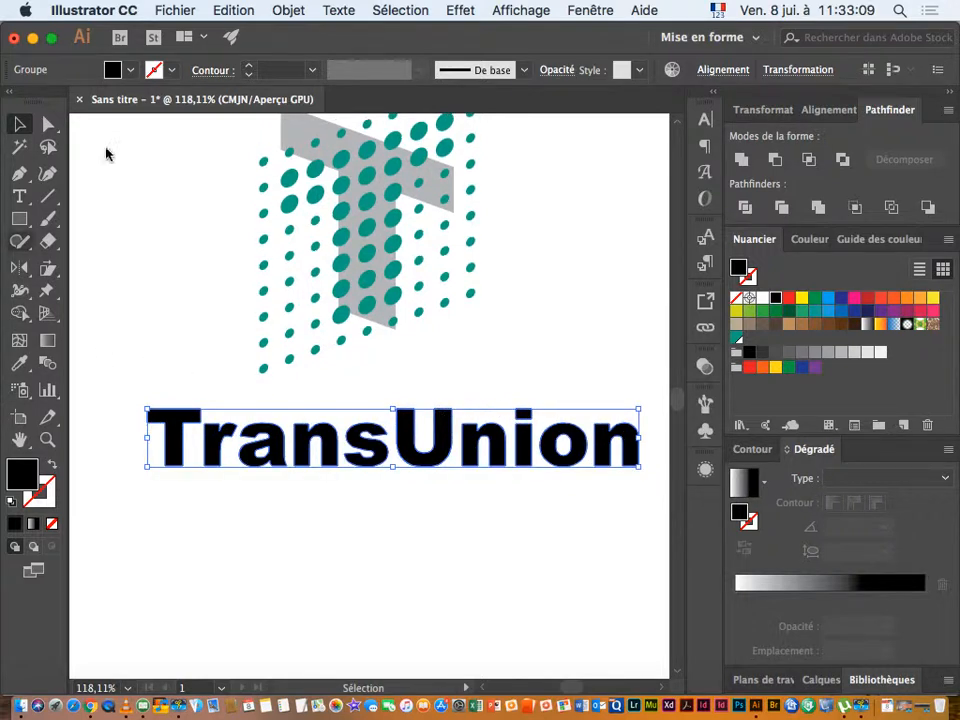
- Ungroup the outlined "TransUnion" lettering into separate letters and select the T on its own
{"action": "left_click", "coordinate": [48, 123]}
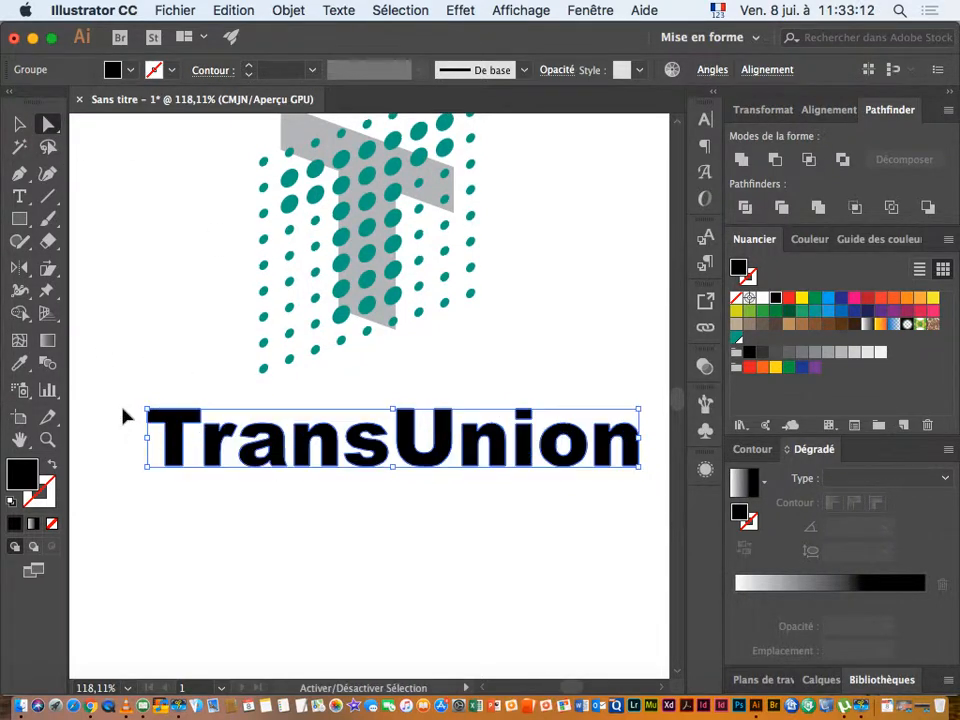
{"action": "key", "text": "super+8"}
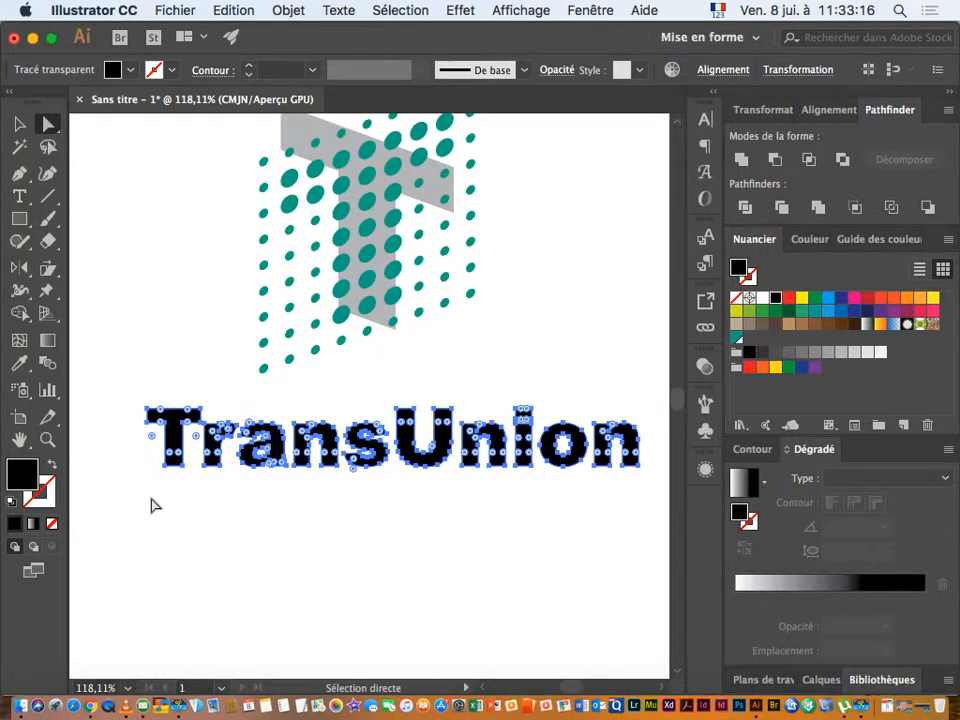
{"action": "left_click", "coordinate": [151, 505]}
{"action": "key", "text": "v"}
{"action": "left_click", "coordinate": [163, 440]}
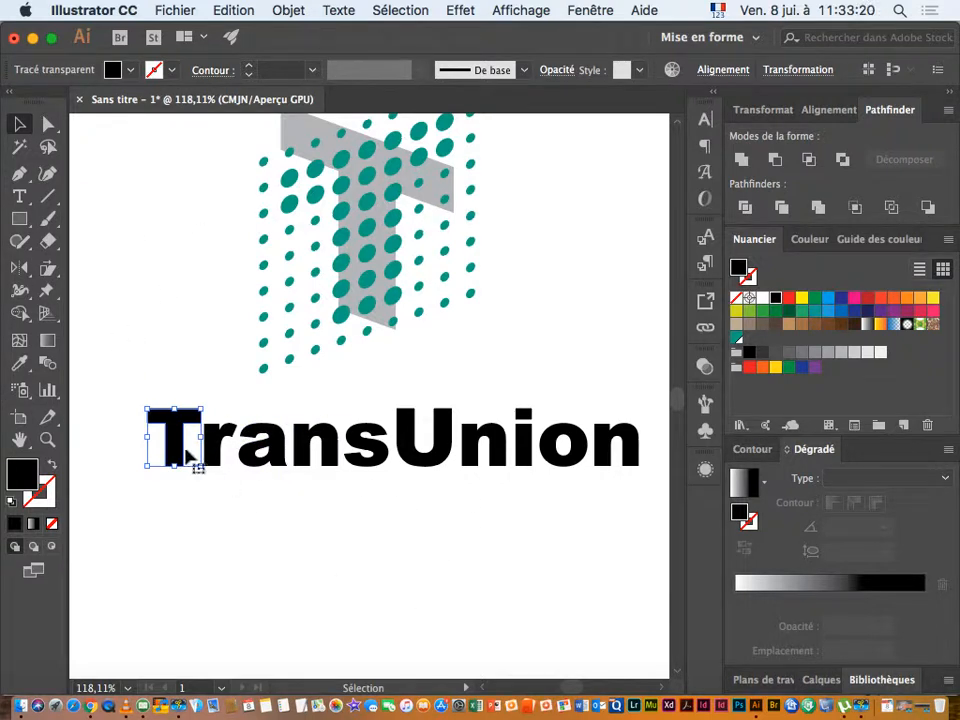
- Give all the "TransUnion" letters a white fill and a black 1 pt stroke
{"action": "left_click_drag", "start_coordinate": [118, 422], "coordinate": [635, 521]}
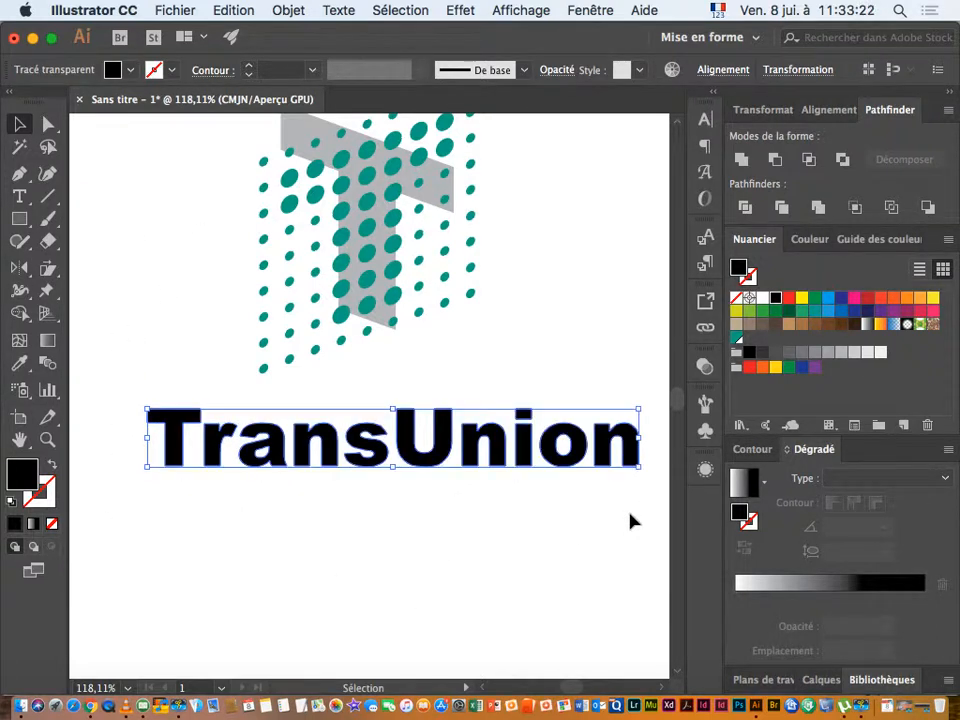
{"action": "key", "text": "shift+x"}
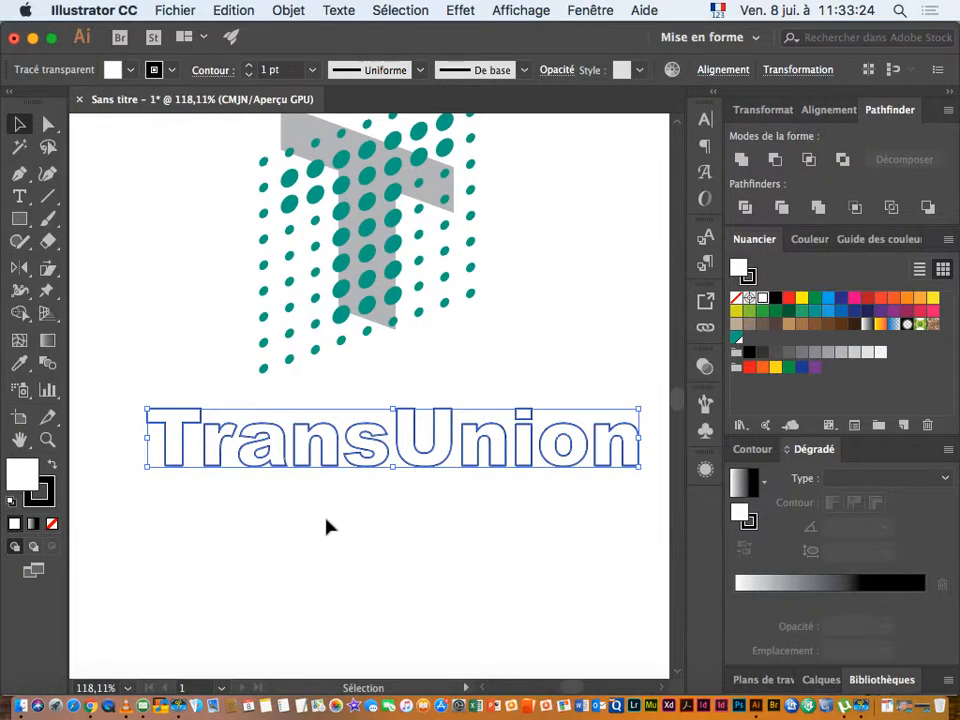
{"action": "left_click", "coordinate": [200, 347]}
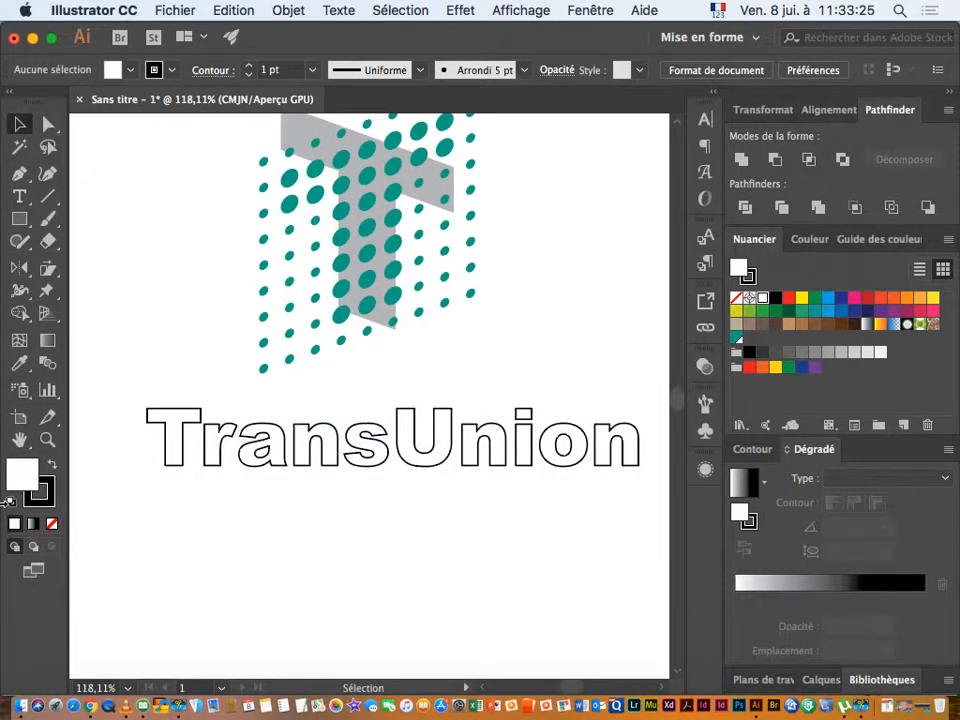
- Draw an upward-arching path across the whole lettering with the Pen tool, using no fill and a black 1 pt stroke
{"action": "left_click", "coordinate": [48, 126]}
{"action": "left_click", "coordinate": [19, 173]}
{"action": "key", "text": "space"}
{"action": "left_click_drag", "start_coordinate": [199, 499], "coordinate": [203, 466]}
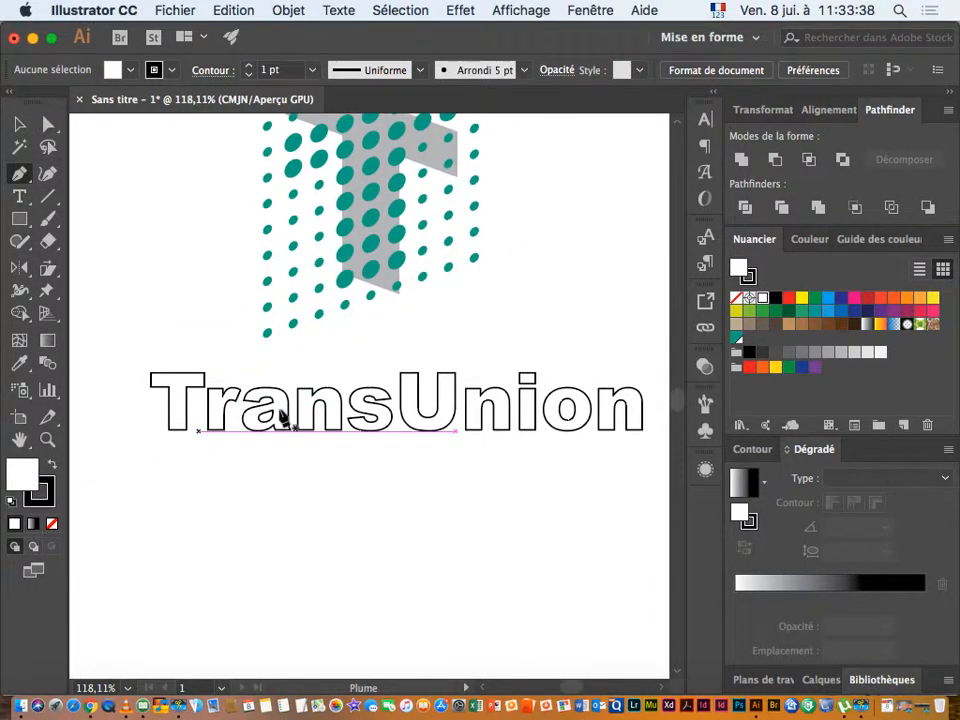
{"action": "left_click", "coordinate": [92, 439]}
{"action": "left_click", "coordinate": [375, 414]}
{"action": "key", "text": "space"}
{"action": "left_click_drag", "start_coordinate": [476, 444], "coordinate": [263, 430]}
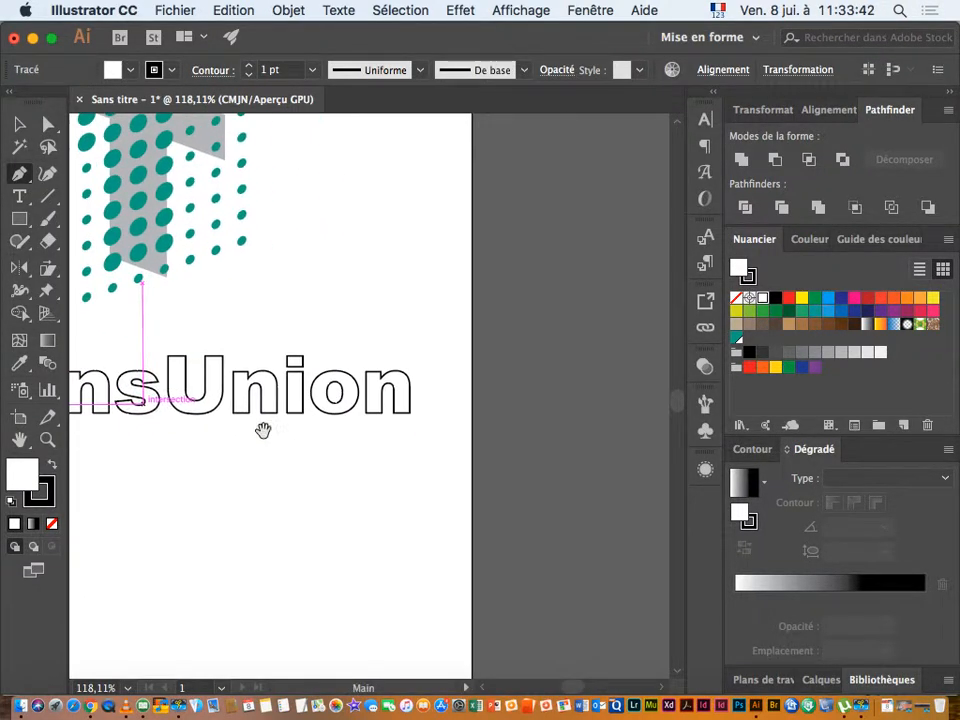
{"action": "left_click_drag", "start_coordinate": [478, 426], "coordinate": [664, 482]}
{"action": "key", "text": "space"}
{"action": "left_click_drag", "start_coordinate": [293, 464], "coordinate": [568, 469]}
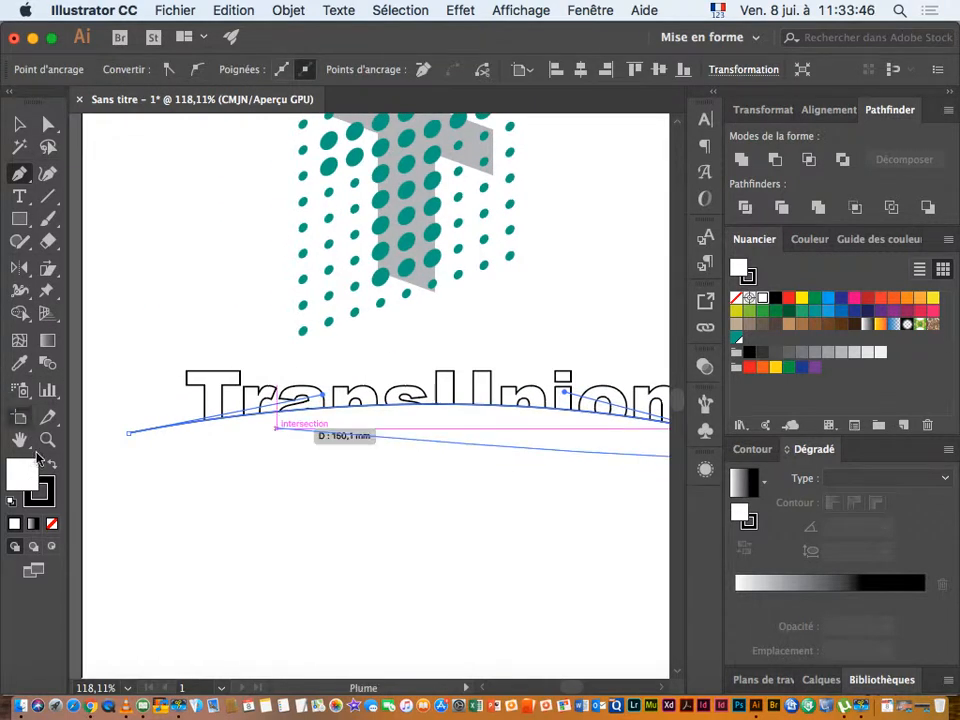
{"action": "left_click", "coordinate": [52, 523]}
- Raise the arch of the curved path slightly by adjusting the direction handle at its left end
{"action": "key", "text": "space"}
{"action": "left_click_drag", "start_coordinate": [291, 483], "coordinate": [264, 497]}
{"action": "left_click_drag", "start_coordinate": [278, 420], "coordinate": [293, 398]}
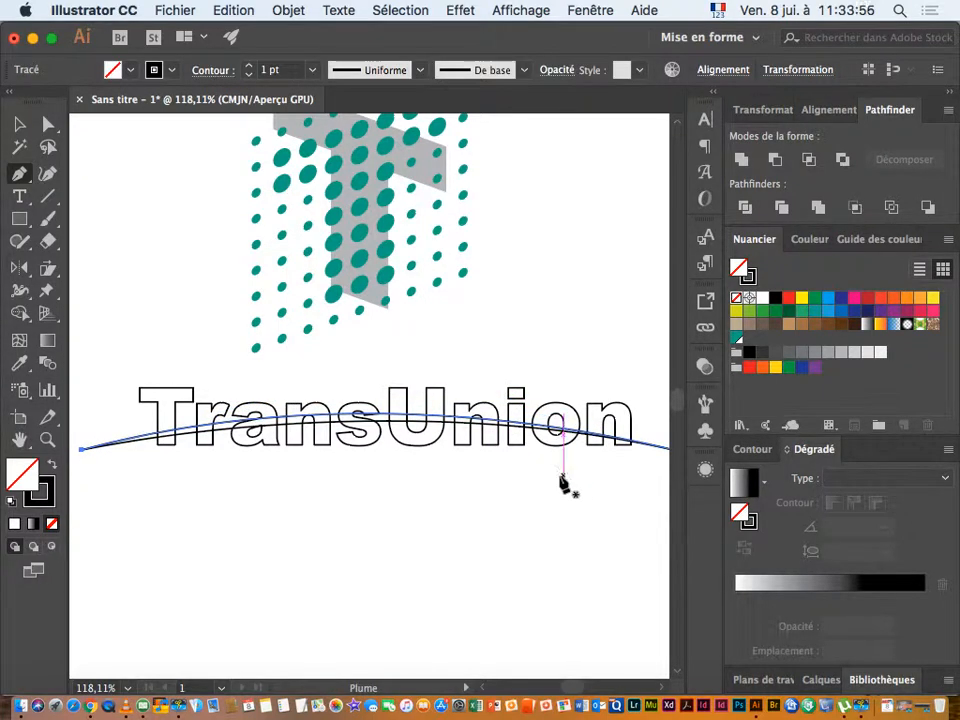
{"action": "key", "text": "super+z"}
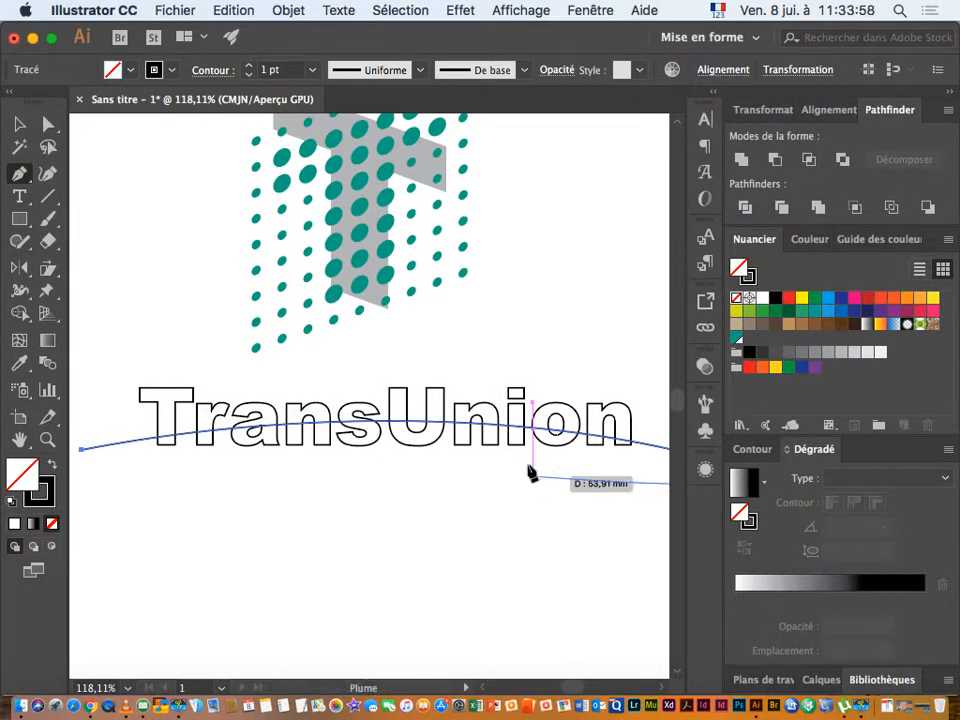
{"action": "left_click", "coordinate": [135, 461], "text": "super"}
{"action": "left_click", "coordinate": [137, 448], "text": "super"}
{"action": "left_click_drag", "start_coordinate": [135, 446], "coordinate": [298, 414]}
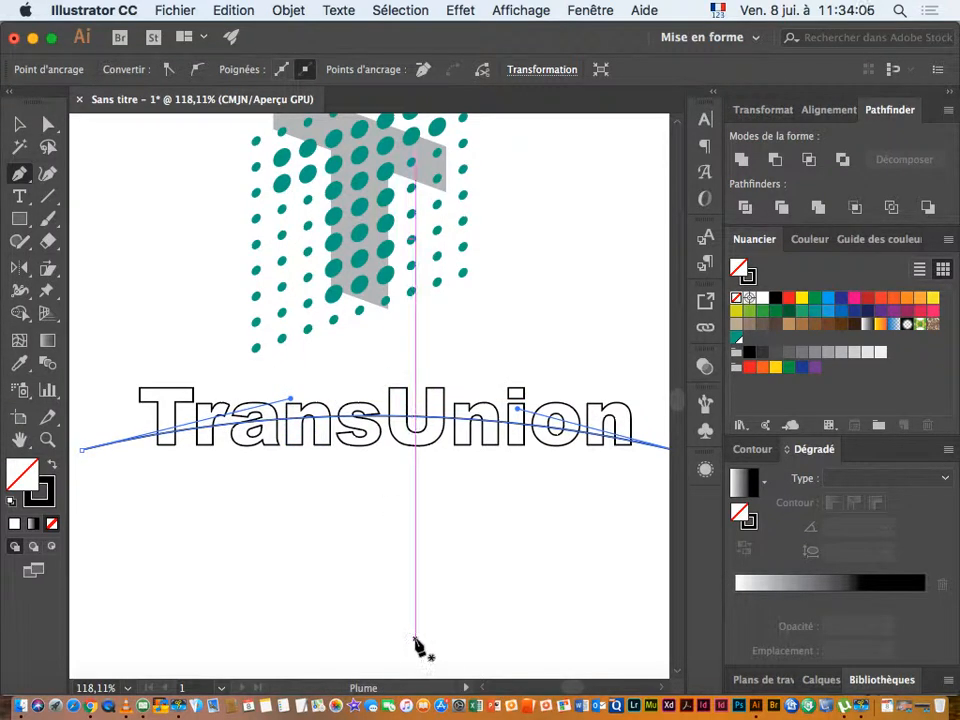
- Divide the "TransUnion" letters along the arched path with the Pathfinder Divide operation
{"action": "key", "text": "v"}
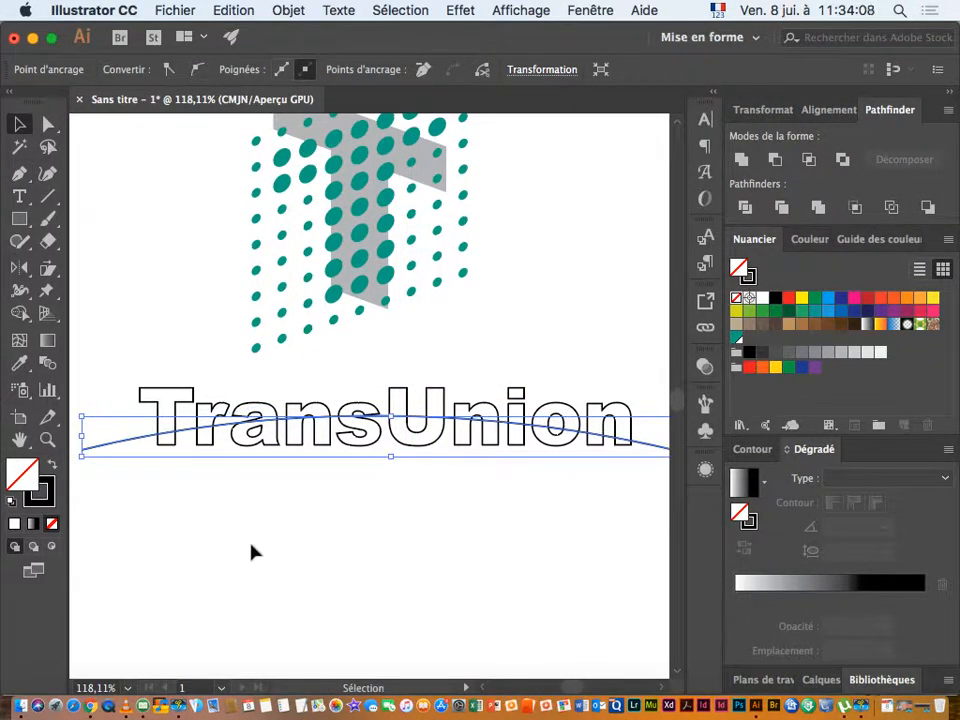
{"action": "left_click_drag", "start_coordinate": [200, 497], "coordinate": [641, 421]}
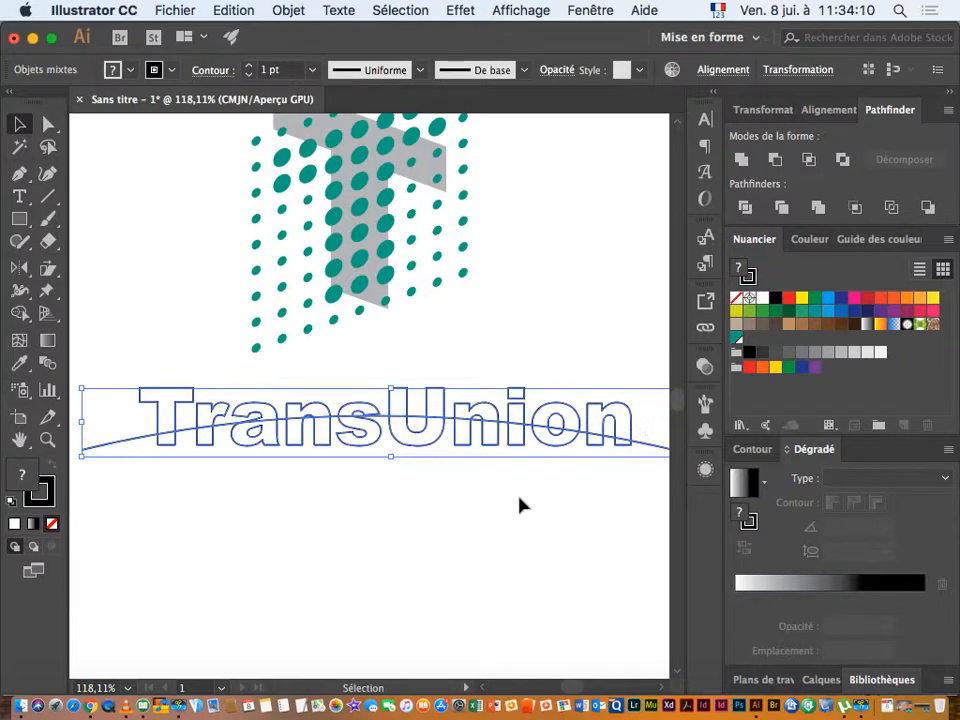
{"action": "left_click", "coordinate": [745, 207]}
{"action": "left_click_drag", "start_coordinate": [280, 473], "coordinate": [232, 497]}
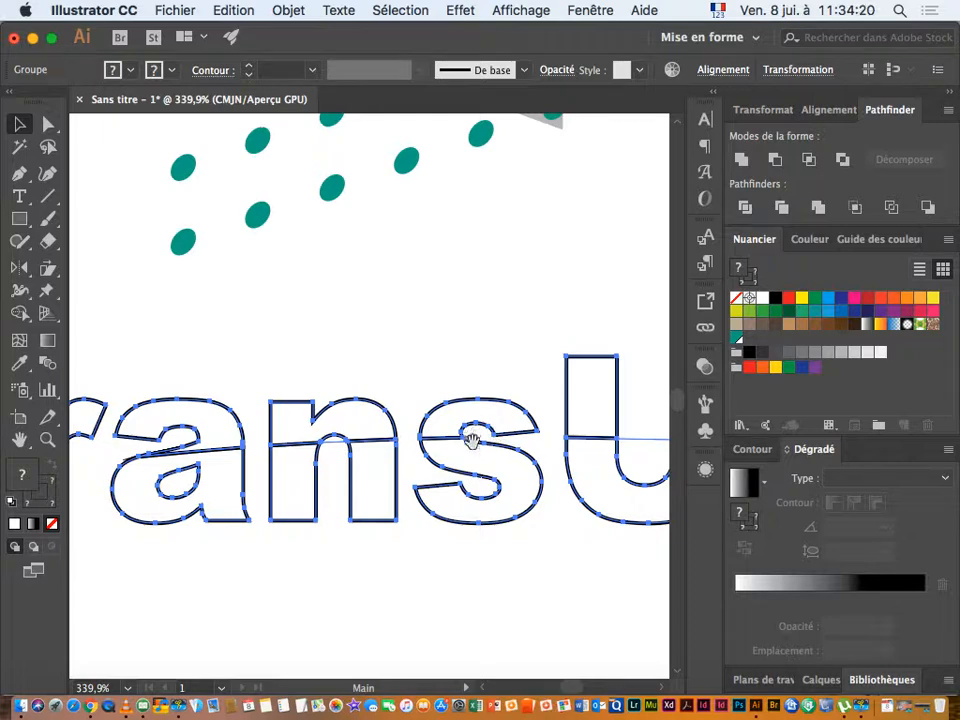
{"action": "left_click_drag", "start_coordinate": [651, 466], "coordinate": [418, 456]}
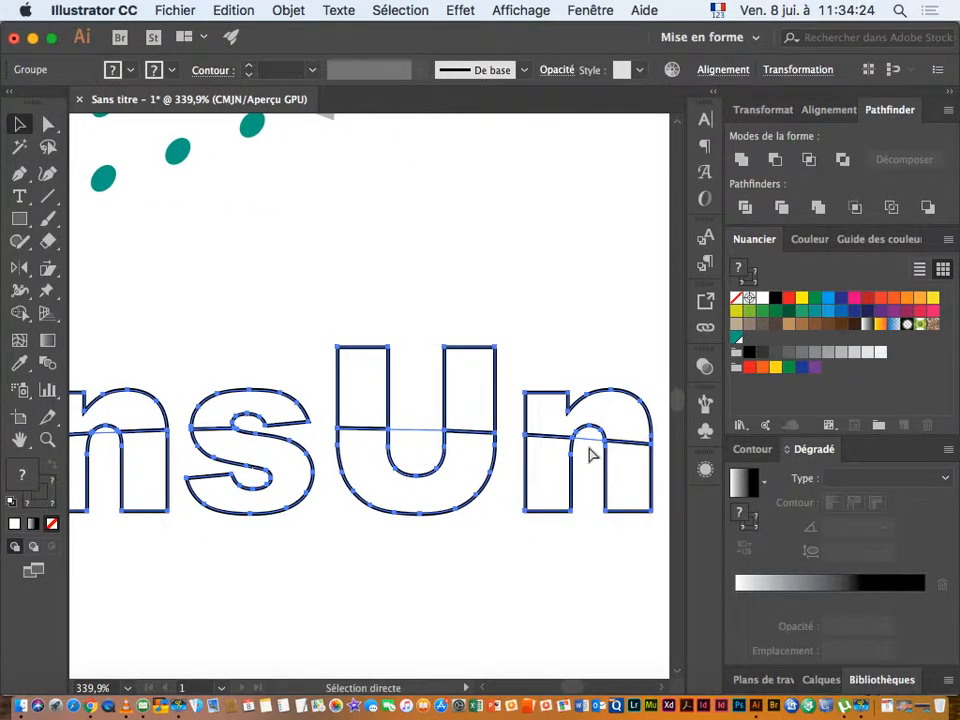
- In outline view, remove the unfilled leftover pieces inside the U and the two neighbouring n's, and return to preview
{"action": "key", "text": "super+y"}
{"action": "left_click", "coordinate": [50, 125]}
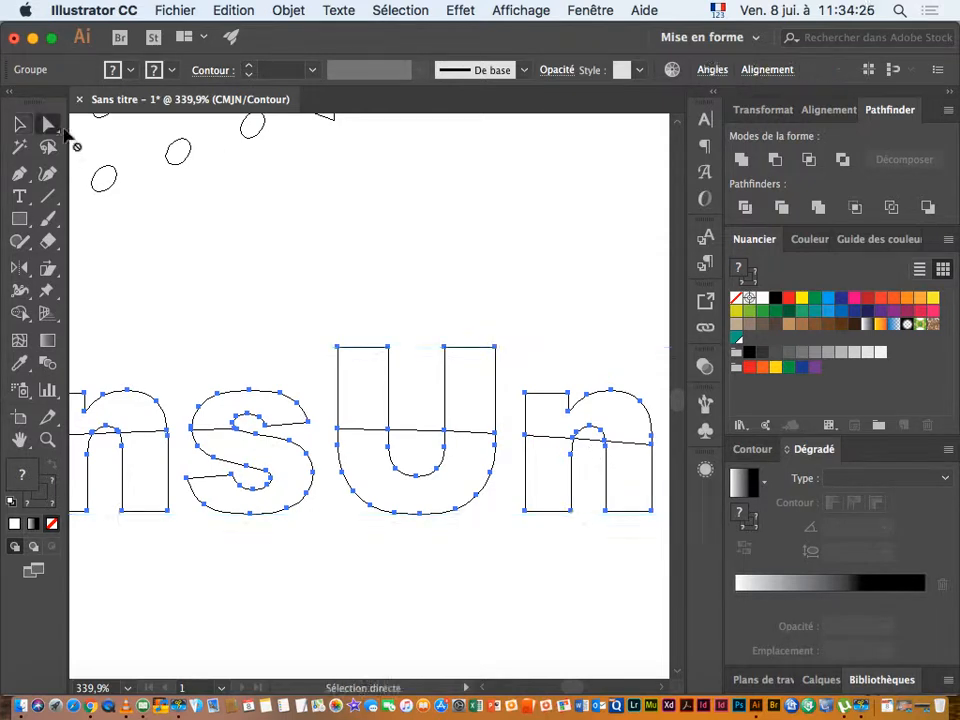
{"action": "left_click", "coordinate": [591, 447]}
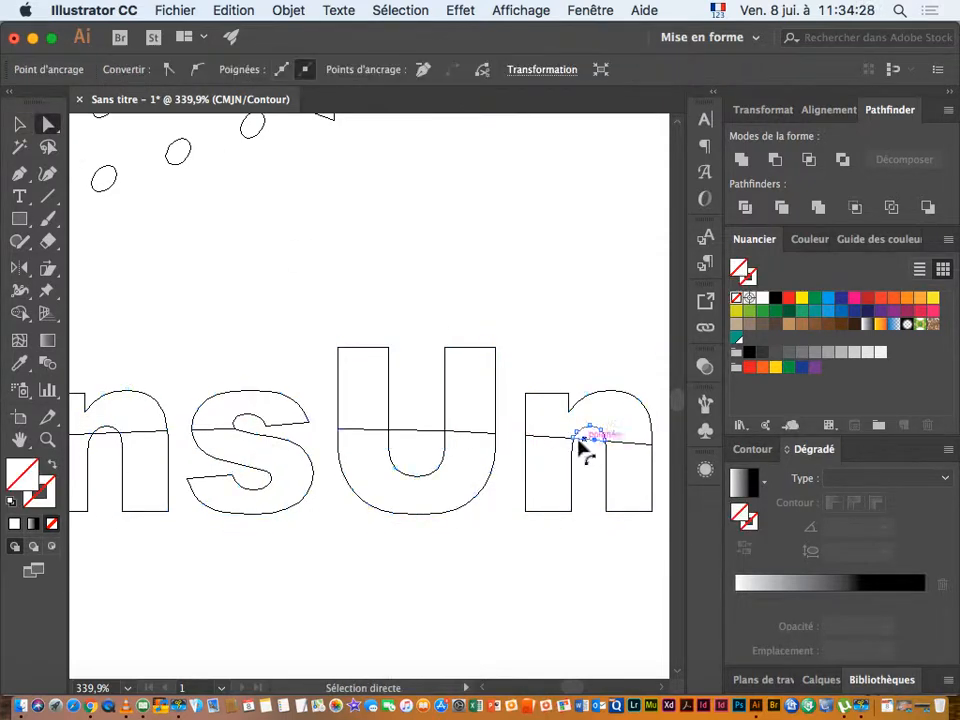
{"action": "left_click", "coordinate": [422, 430], "text": "shift"}
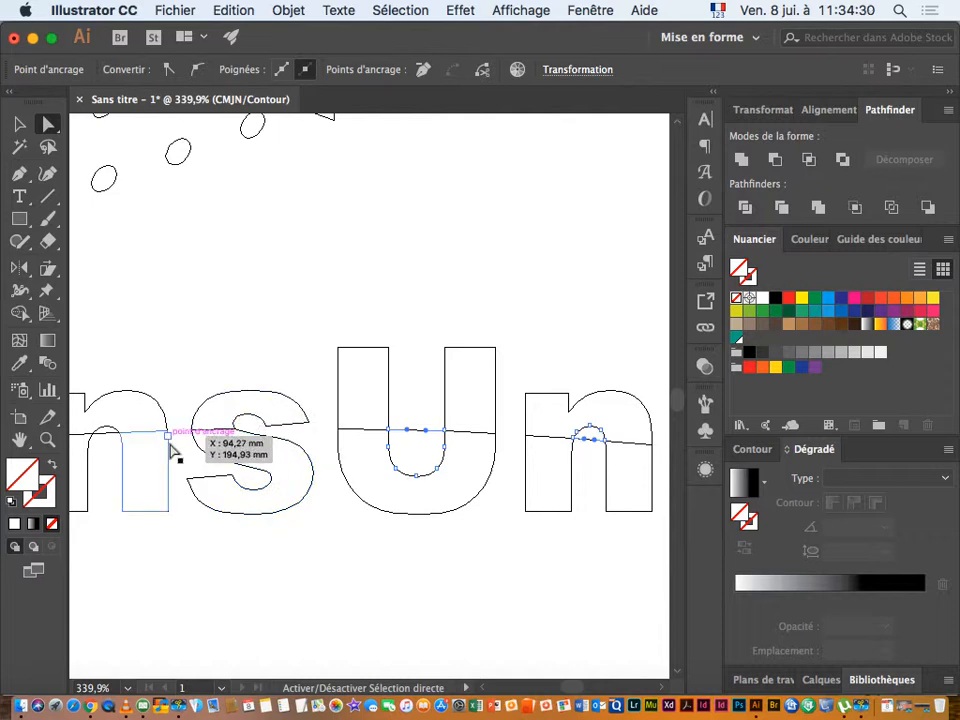
{"action": "scroll", "coordinate": [171, 446], "scroll_direction": "left", "scroll_amount": 5}
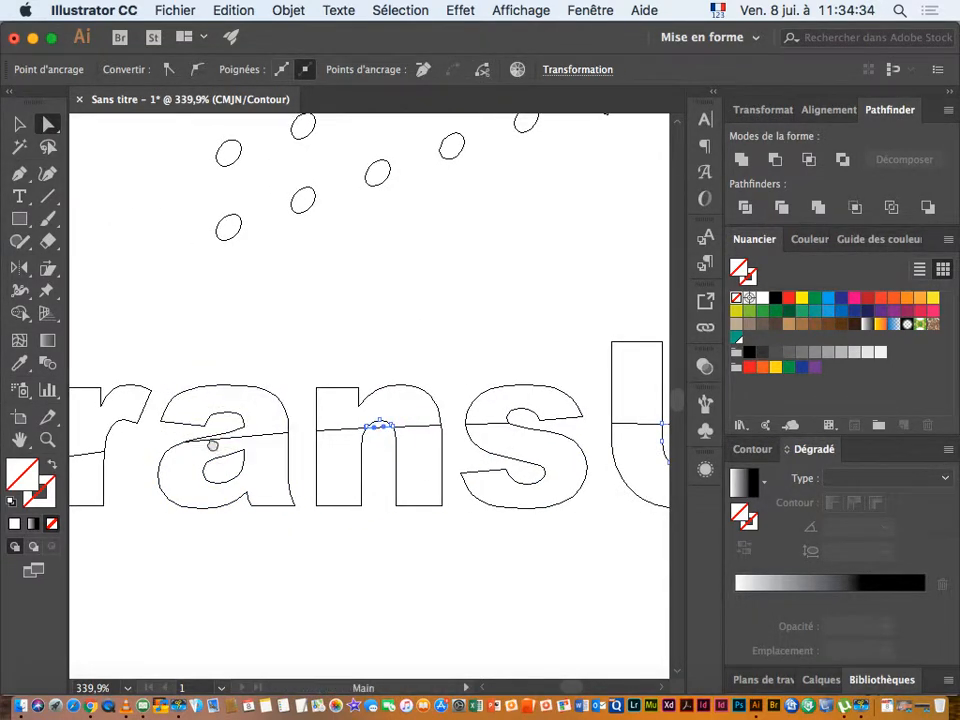
{"action": "scroll", "coordinate": [182, 439], "scroll_direction": "left", "scroll_amount": 5}
{"action": "scroll", "coordinate": [251, 437], "scroll_direction": "right", "scroll_amount": 5}
{"action": "scroll", "coordinate": [331, 451], "scroll_direction": "right", "scroll_amount": 5}
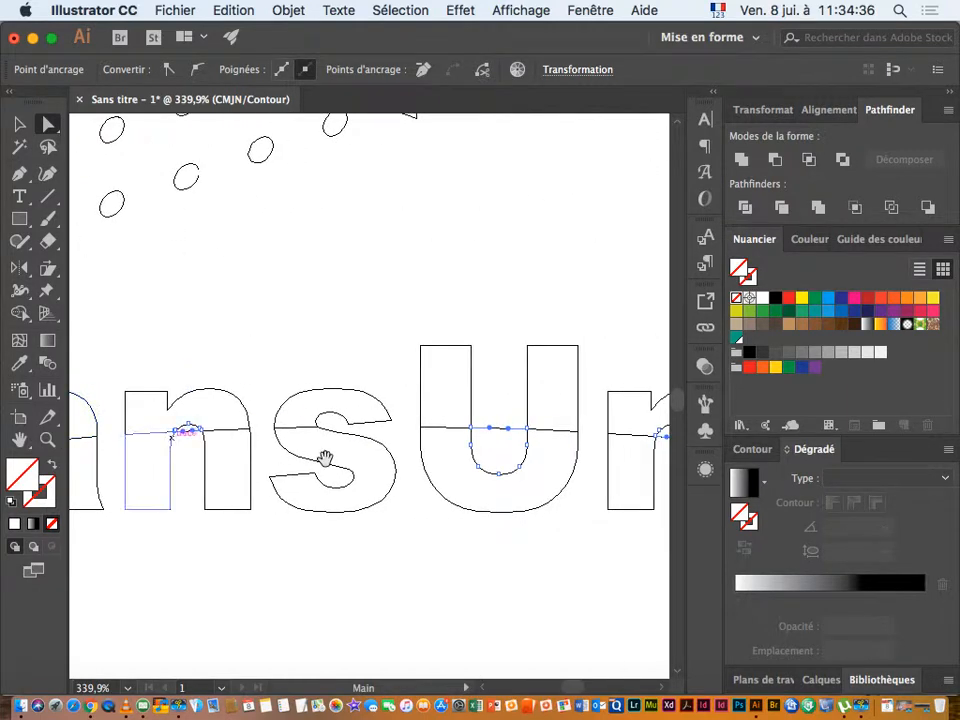
{"action": "left_click", "coordinate": [326, 467]}
{"action": "scroll", "coordinate": [326, 467], "scroll_direction": "down", "scroll_amount": 4}
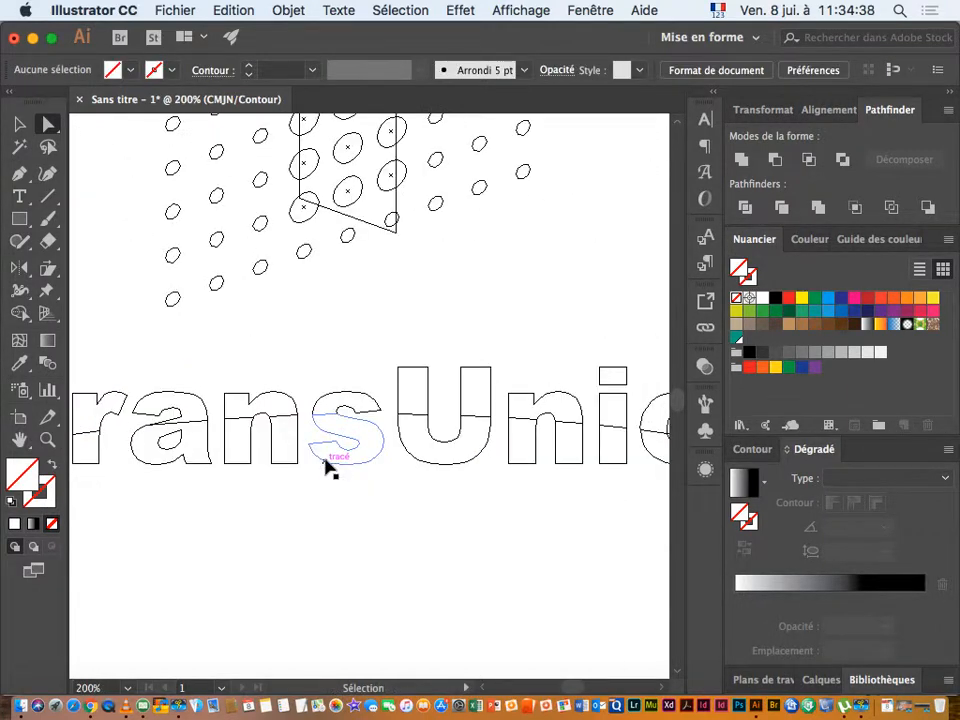
{"action": "left_click", "coordinate": [19, 125]}
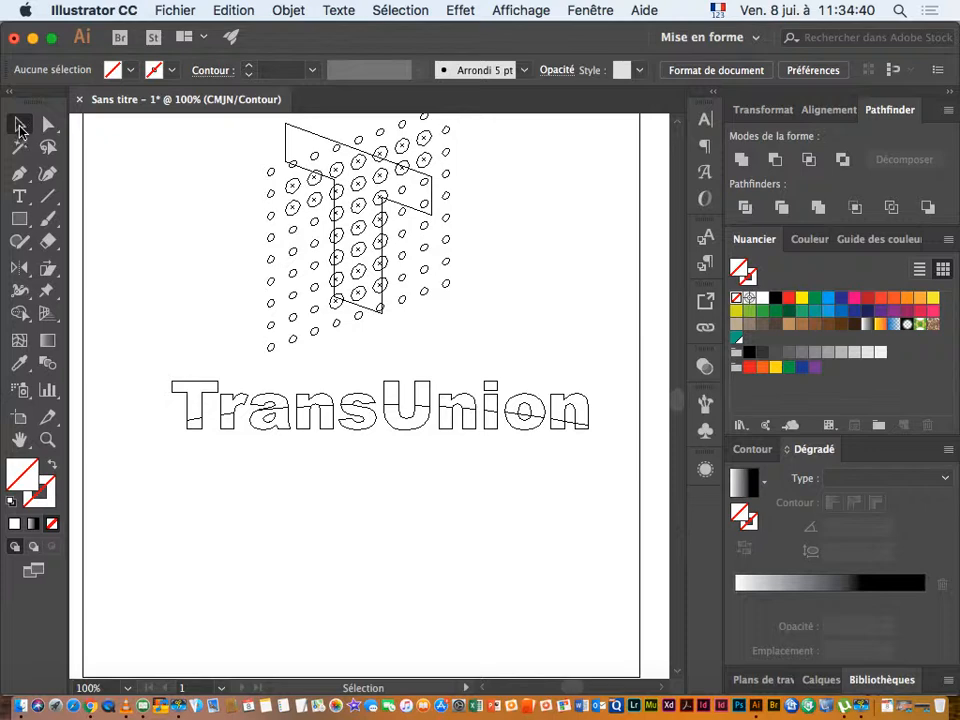
{"action": "key", "text": "super+y"}
- Ungroup the divided "TransUnion" lettering into individual pieces
{"action": "left_click", "coordinate": [293, 451]}
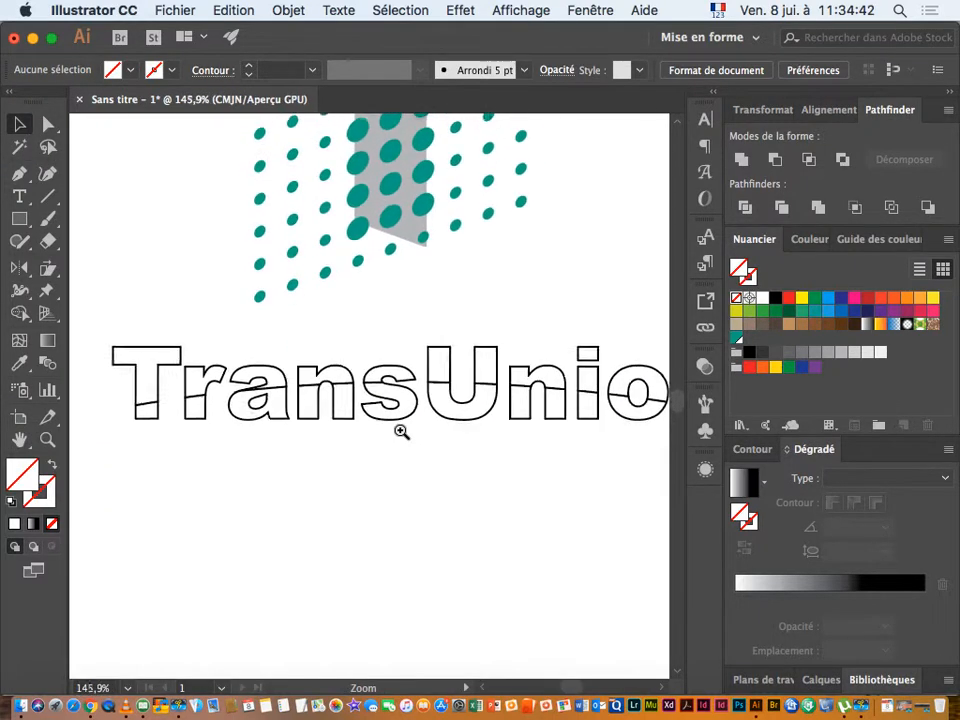
{"action": "left_click_drag", "start_coordinate": [133, 360], "coordinate": [278, 433]}
{"action": "key", "text": "super"}
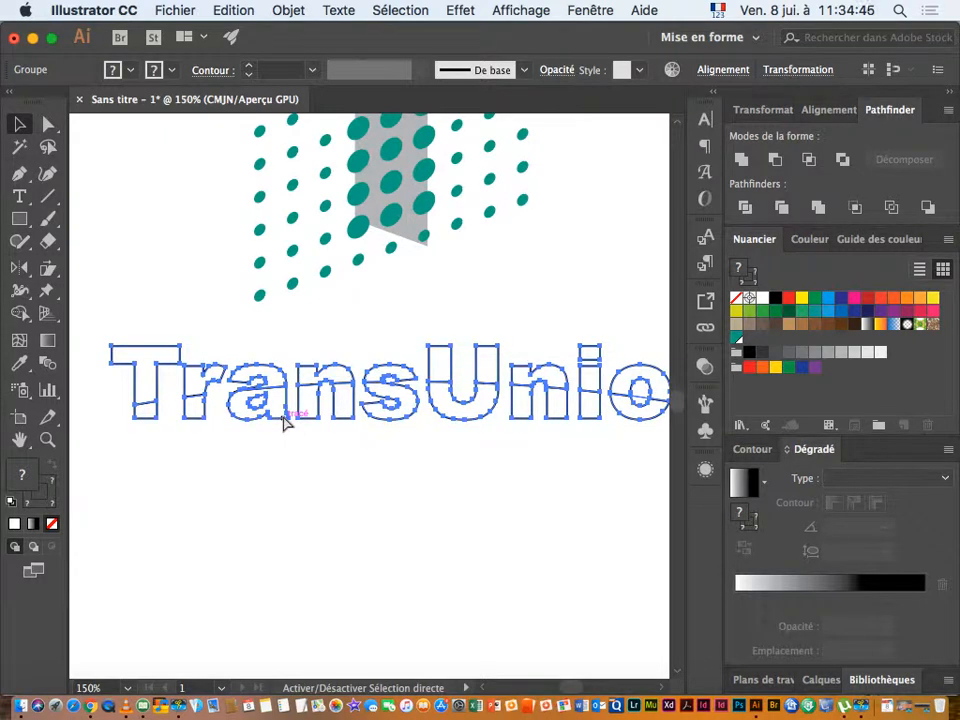
{"action": "left_click", "coordinate": [288, 10]}
{"action": "mouse_move", "coordinate": [330, 124]}
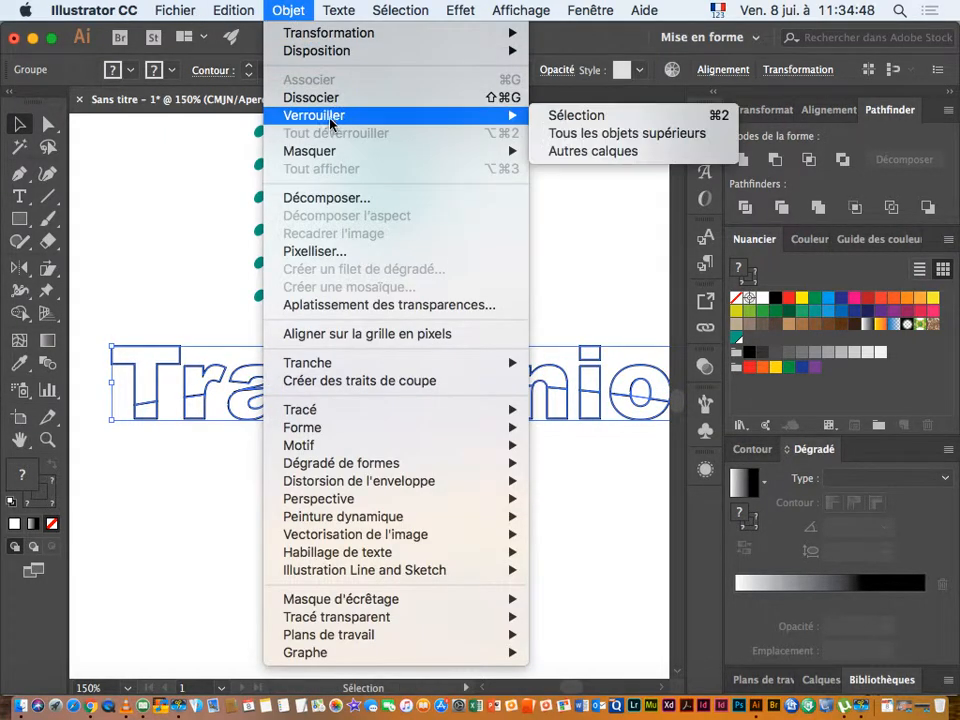
{"action": "left_click", "coordinate": [505, 100]}
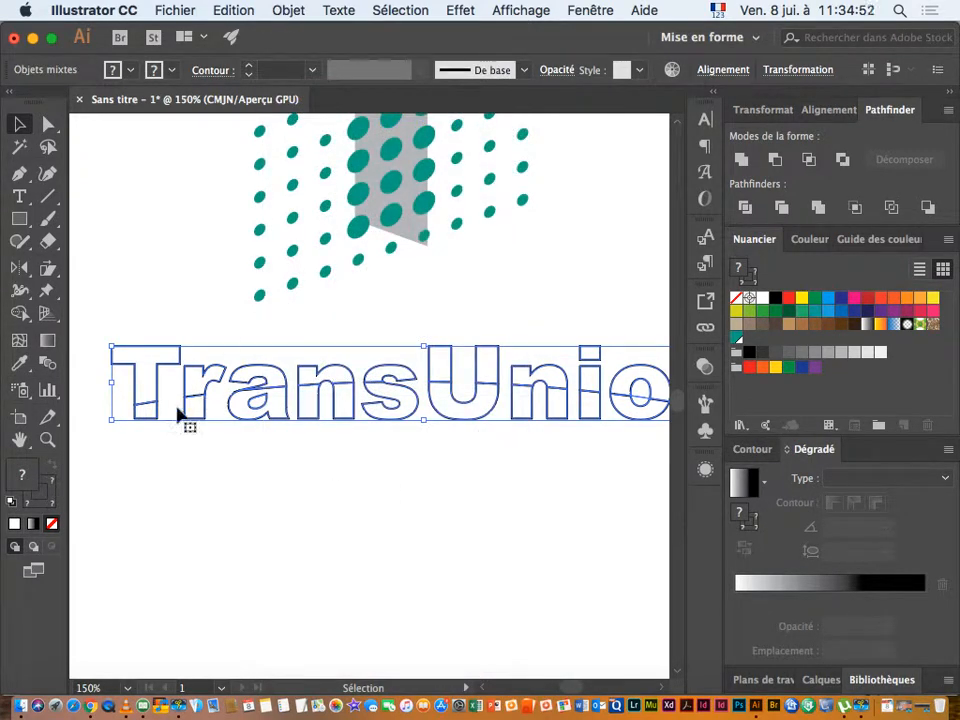
- Inspect the upper and lower pieces of the T individually to check that they are separate
{"action": "left_click", "coordinate": [206, 437]}
{"action": "scroll", "coordinate": [141, 377], "scroll_direction": "up", "scroll_amount": 1}
{"action": "left_click", "coordinate": [145, 393]}
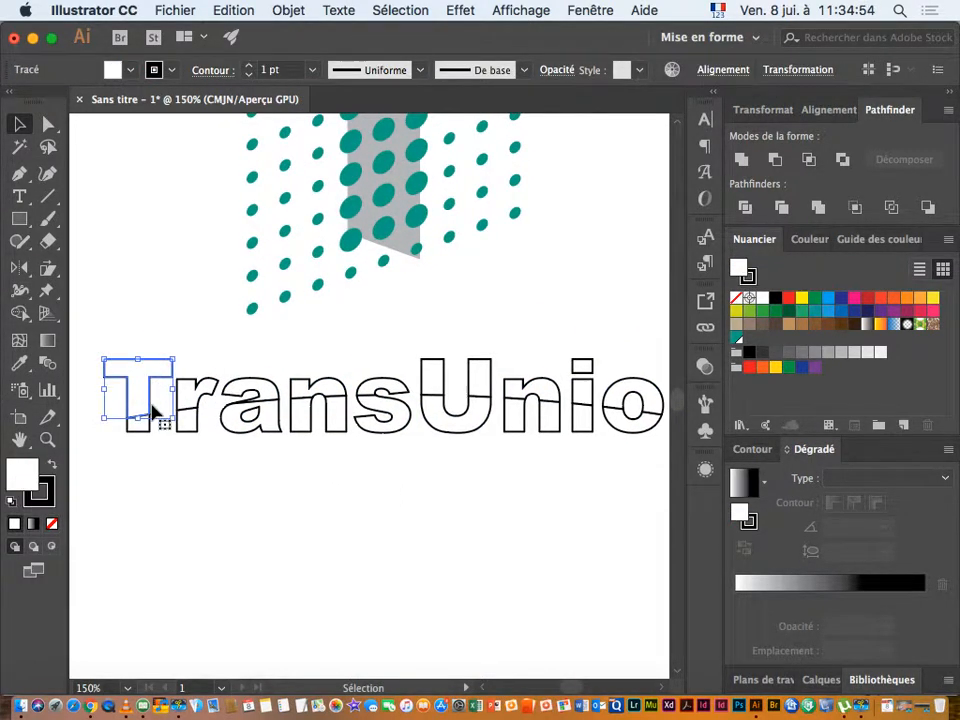
{"action": "left_click", "coordinate": [139, 430]}
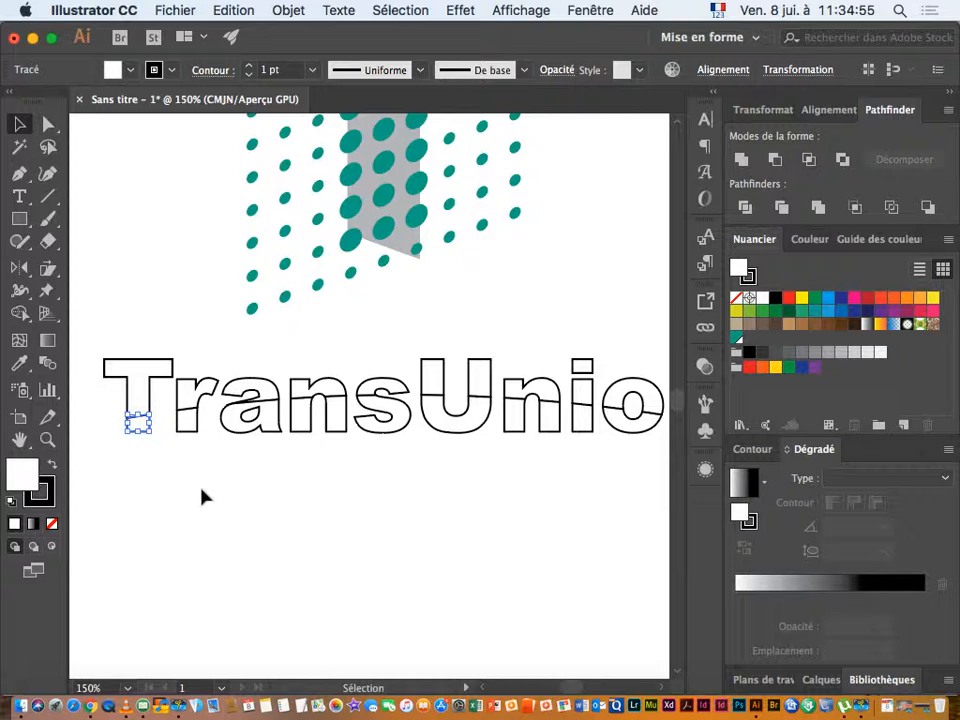
{"action": "left_click", "coordinate": [330, 491]}
{"action": "scroll", "coordinate": [315, 508], "scroll_direction": "up", "scroll_amount": 1}
{"action": "scroll", "coordinate": [315, 508], "scroll_direction": "left", "scroll_amount": 1}
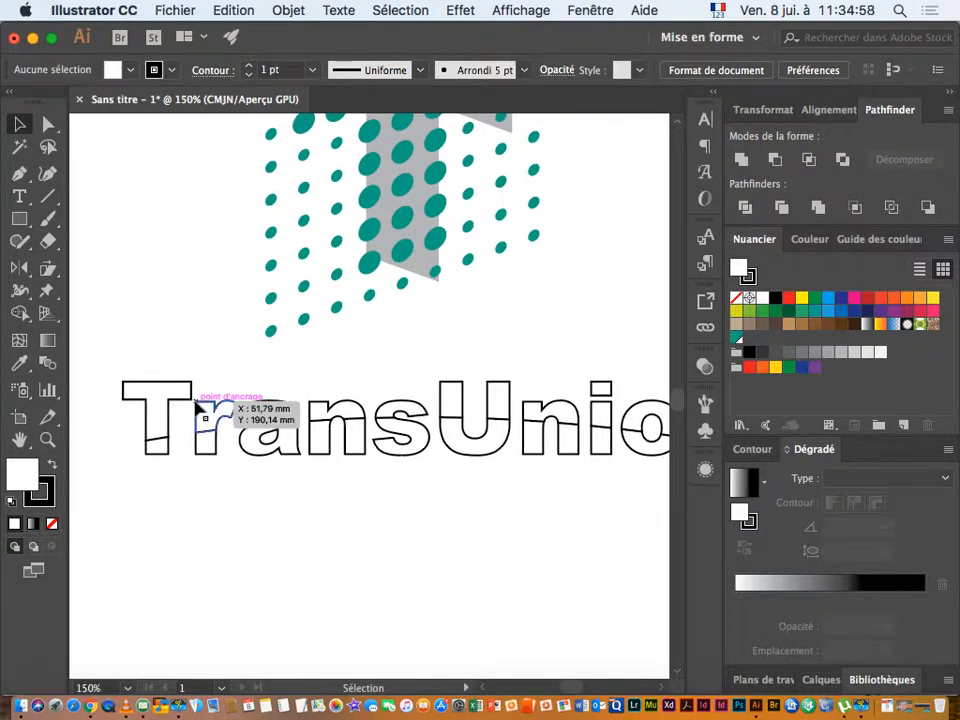
- Combine all the upper letter pieces of "Trans" into one compound path
{"action": "left_click_drag", "start_coordinate": [141, 356], "coordinate": [420, 408]}
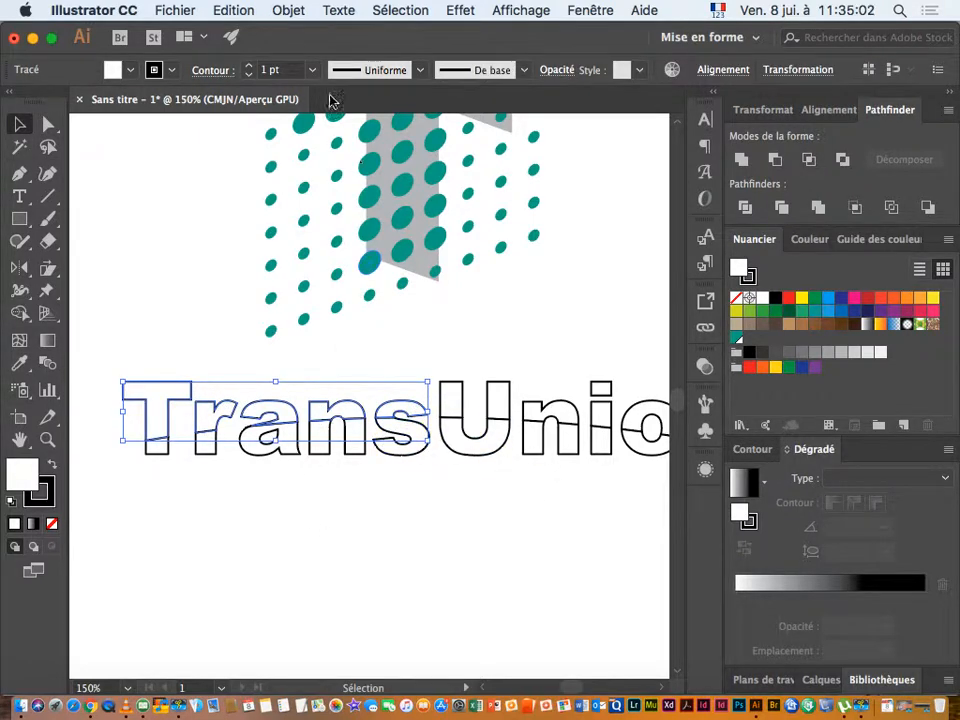
{"action": "left_click", "coordinate": [290, 10]}
{"action": "mouse_move", "coordinate": [368, 619]}
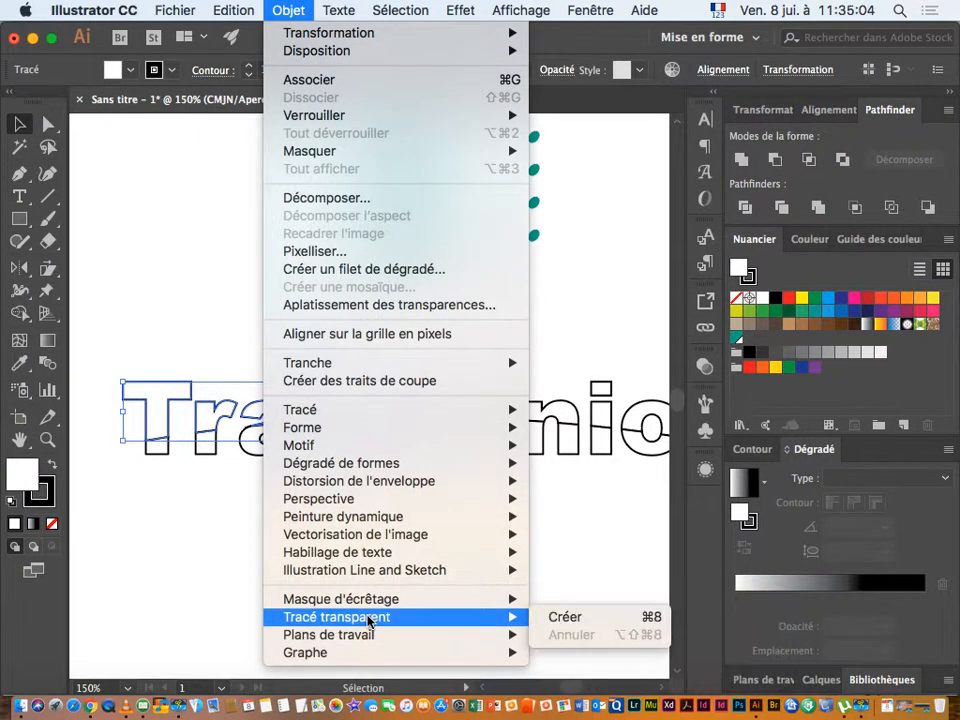
{"action": "left_click", "coordinate": [577, 617]}
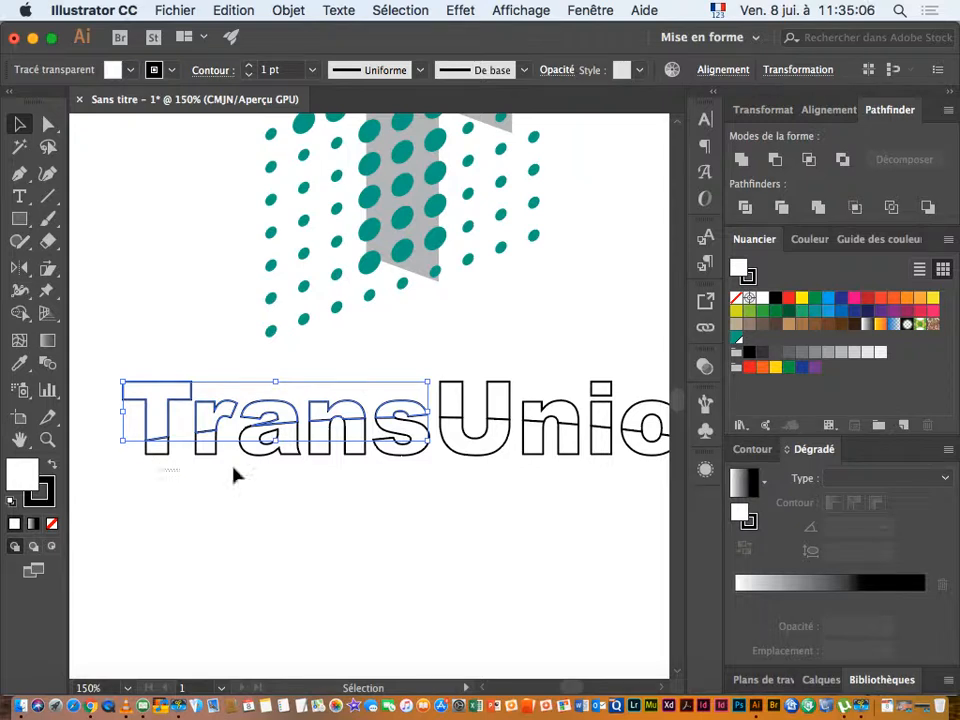
- Combine the lower letter pieces of "Trans" into a compound path and check that both halves select separately
{"action": "left_click_drag", "start_coordinate": [398, 457], "coordinate": [395, 459]}
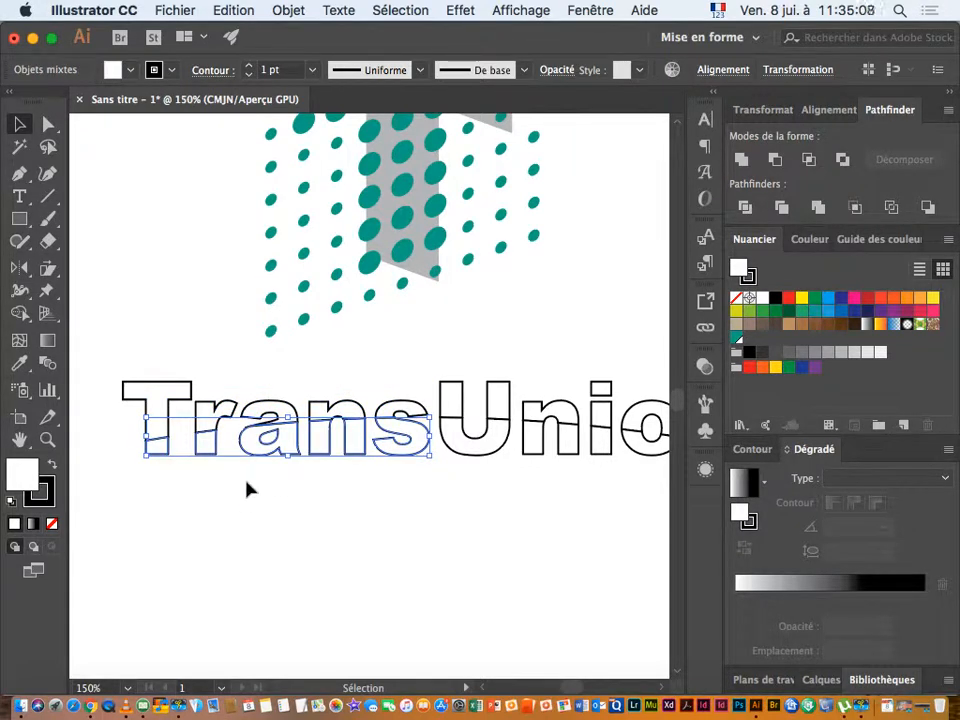
{"action": "left_click", "coordinate": [303, 12]}
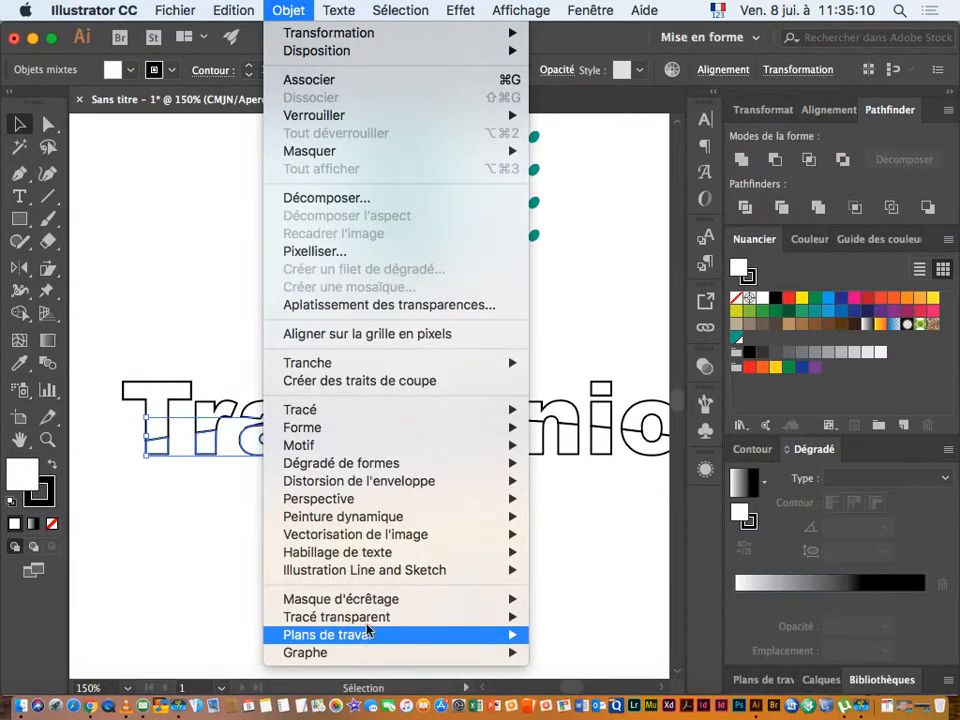
{"action": "mouse_move", "coordinate": [379, 616]}
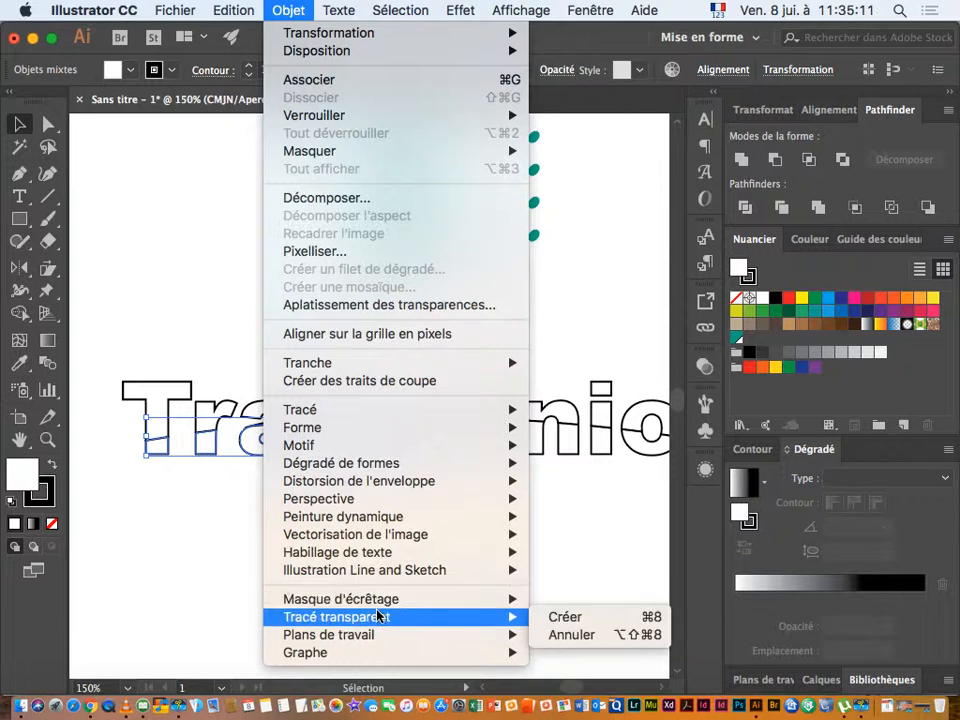
{"action": "left_click", "coordinate": [582, 618]}
{"action": "left_click", "coordinate": [439, 525]}
{"action": "left_click", "coordinate": [166, 455]}
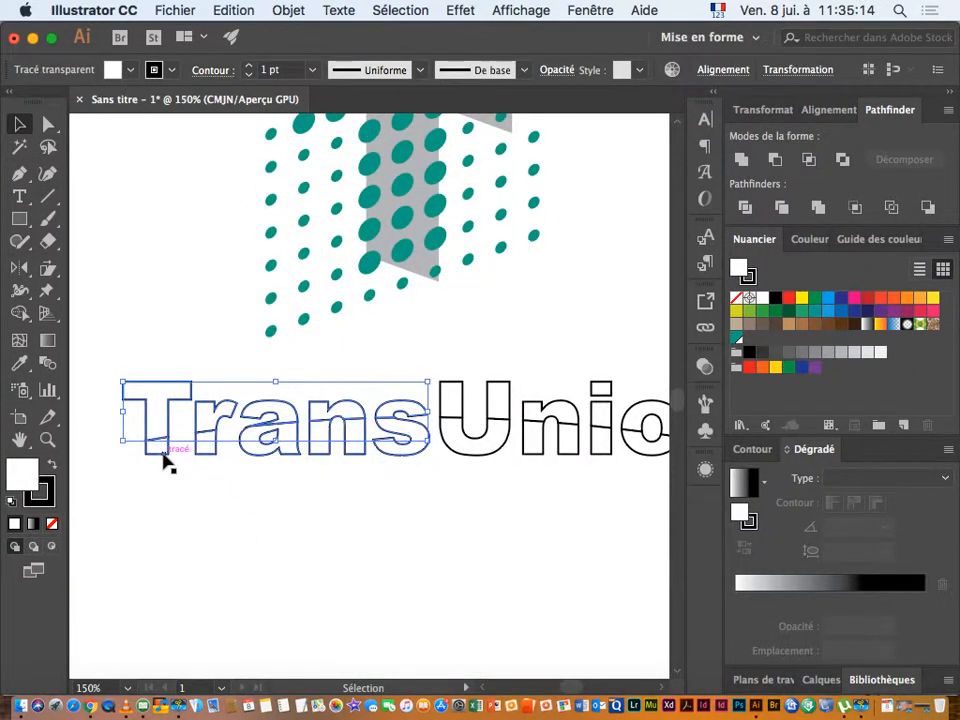
{"action": "left_click", "coordinate": [168, 458]}
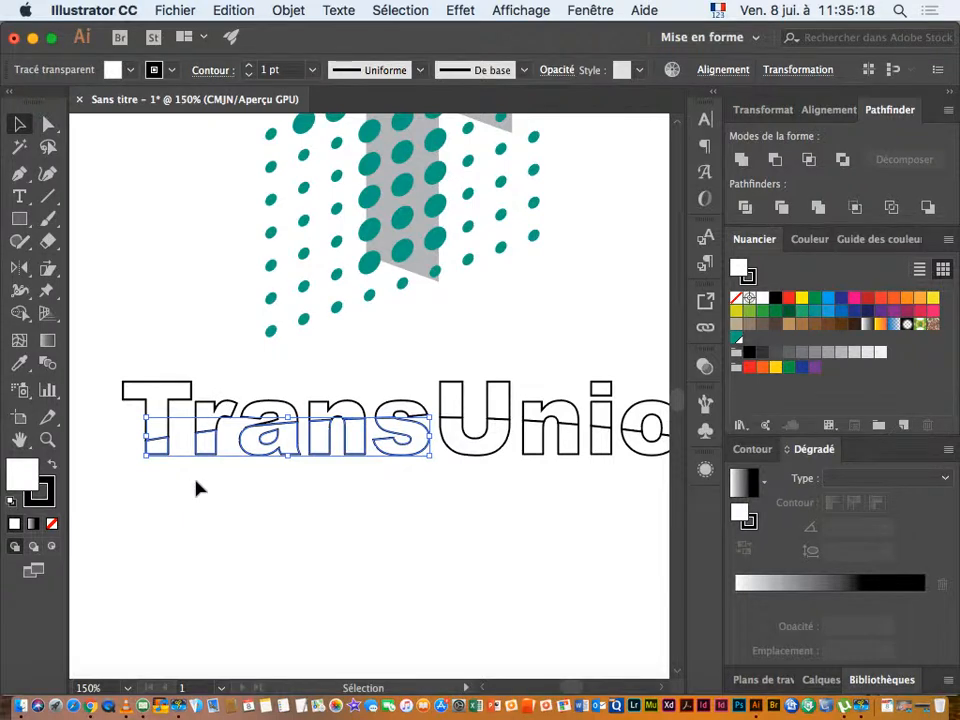
- Try to combine the lower pieces of "Union", without the last n's right leg, into a compound path
{"action": "left_click_drag", "start_coordinate": [497, 508], "coordinate": [507, 473]}
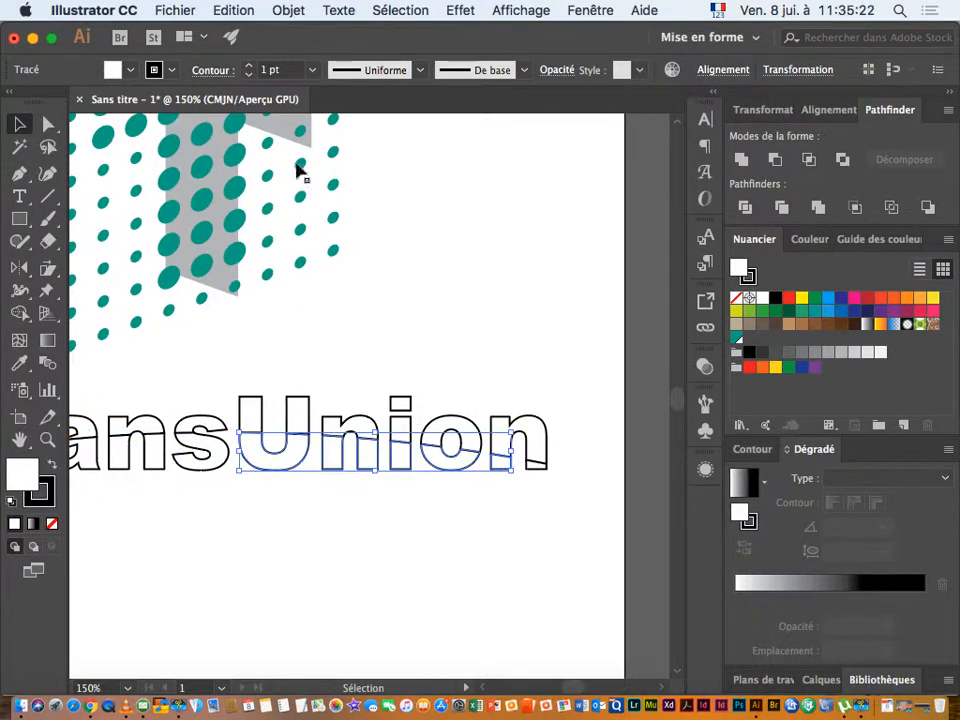
{"action": "left_click", "coordinate": [298, 11]}
{"action": "mouse_move", "coordinate": [469, 619]}
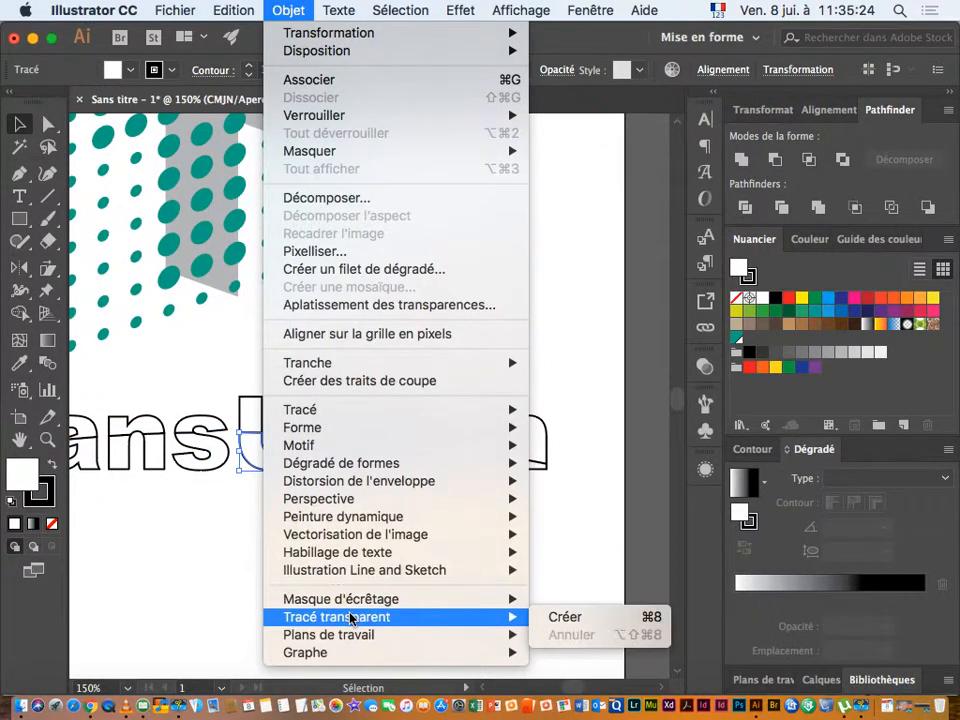
{"action": "left_click", "coordinate": [558, 619]}
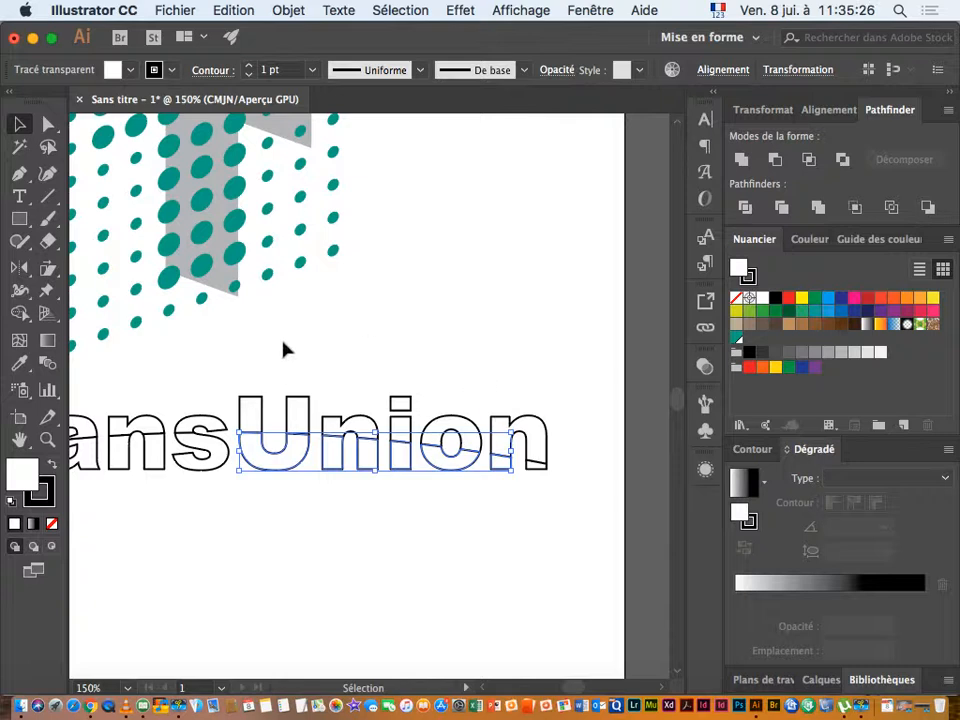
{"action": "left_click_drag", "start_coordinate": [281, 366], "coordinate": [506, 377]}
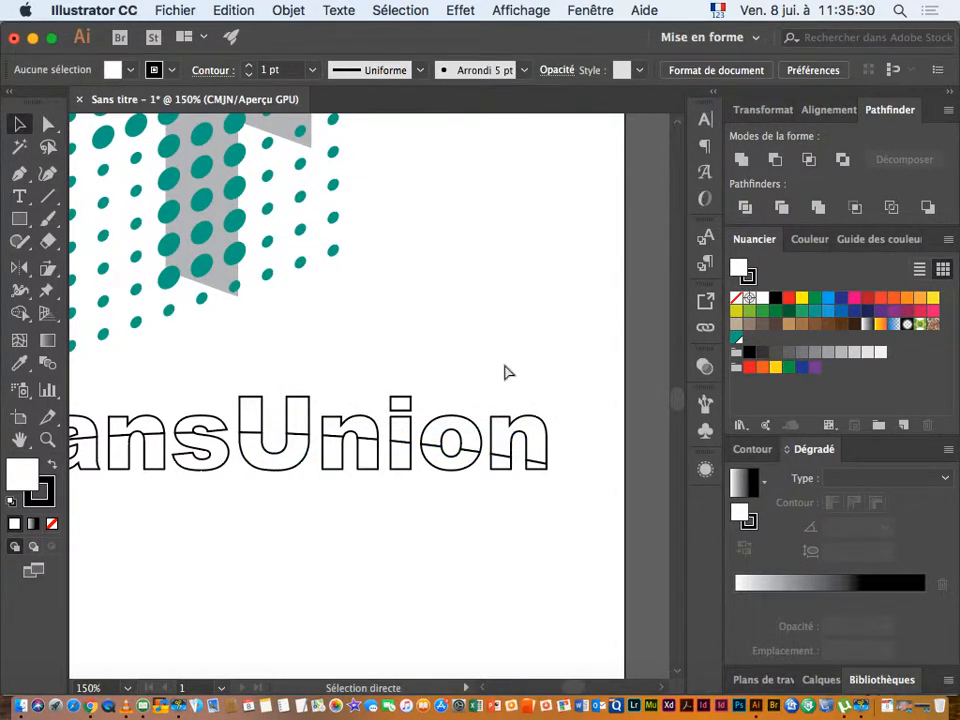
- Combine all the lower letter pieces of "Union", including both legs of the last n, into a compound path
{"action": "left_click", "coordinate": [540, 483]}
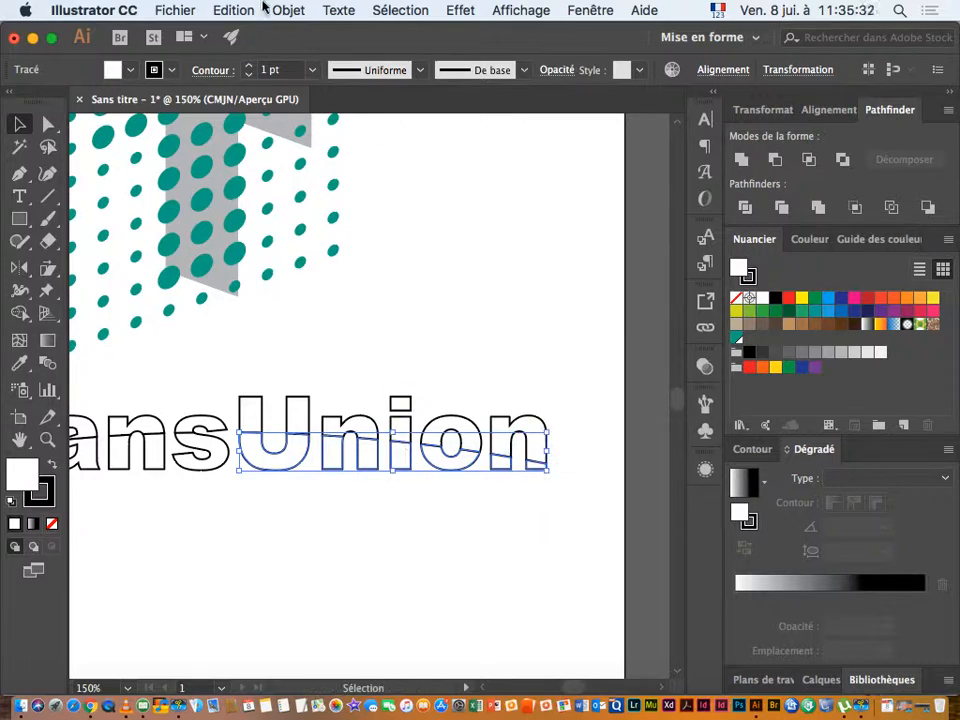
{"action": "left_click", "coordinate": [286, 10]}
{"action": "mouse_move", "coordinate": [462, 622]}
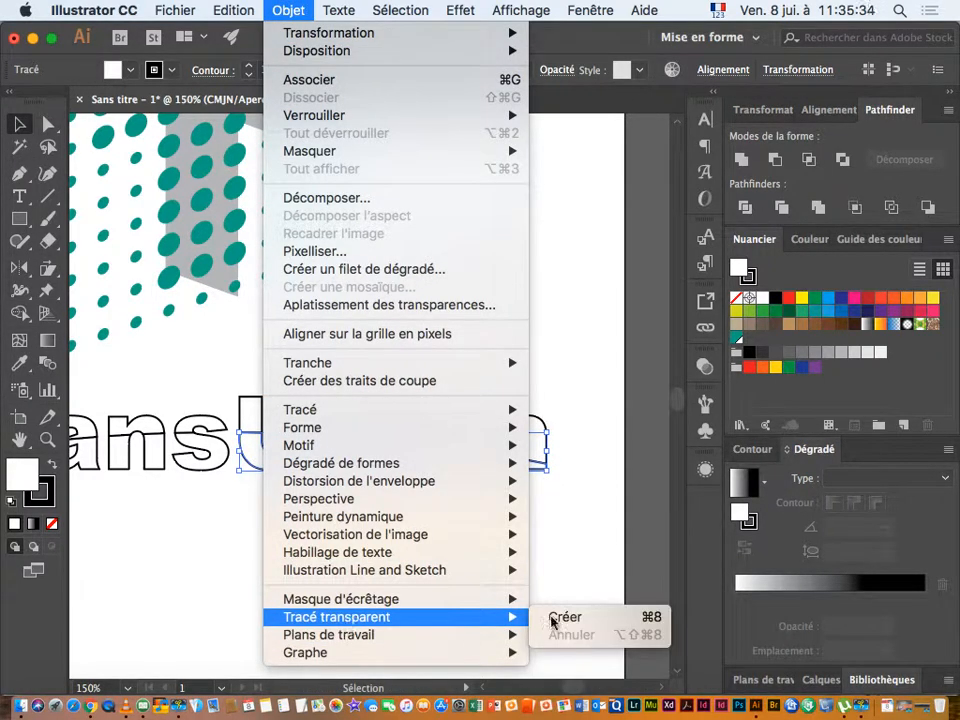
{"action": "left_click", "coordinate": [601, 620]}
- Combine all the upper letter pieces of "Union" into one compound path
{"action": "left_click_drag", "start_coordinate": [323, 402], "coordinate": [266, 429]}
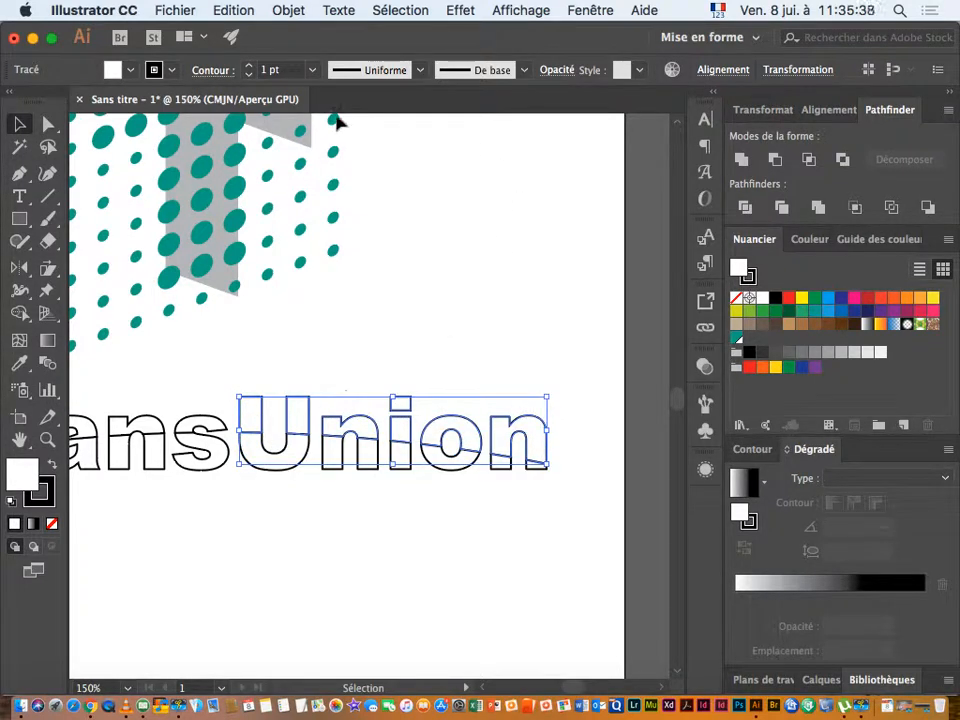
{"action": "left_click", "coordinate": [288, 10]}
{"action": "mouse_move", "coordinate": [383, 621]}
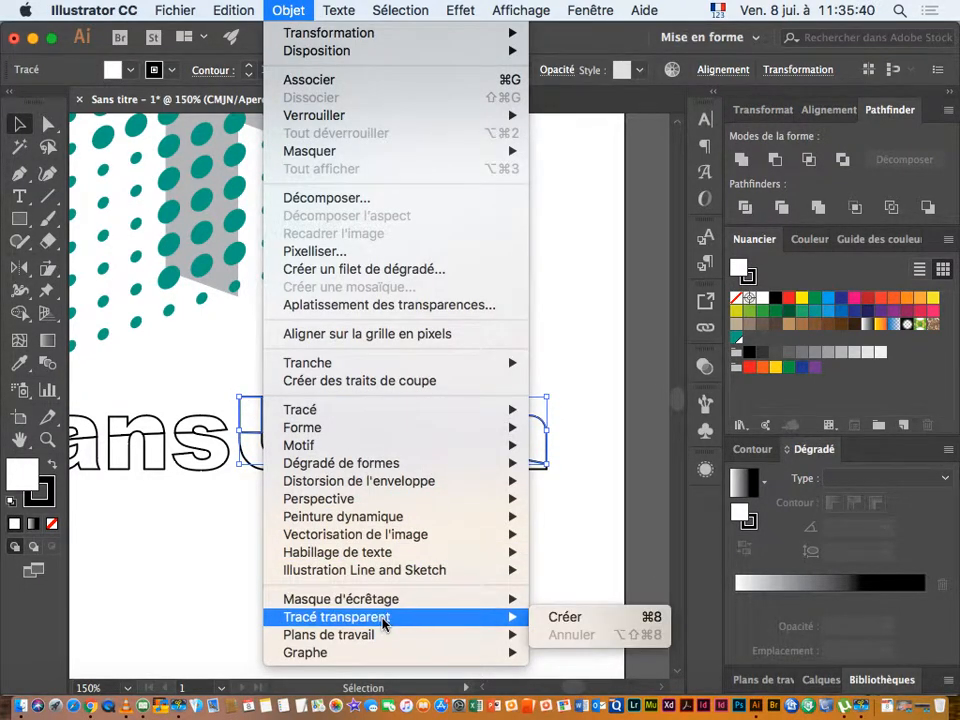
{"action": "left_click", "coordinate": [566, 614]}
{"action": "left_click", "coordinate": [340, 563]}
- Draw three separate rectangles side by side in the empty area below the wordmark
{"action": "left_click_drag", "start_coordinate": [319, 557], "coordinate": [443, 364]}
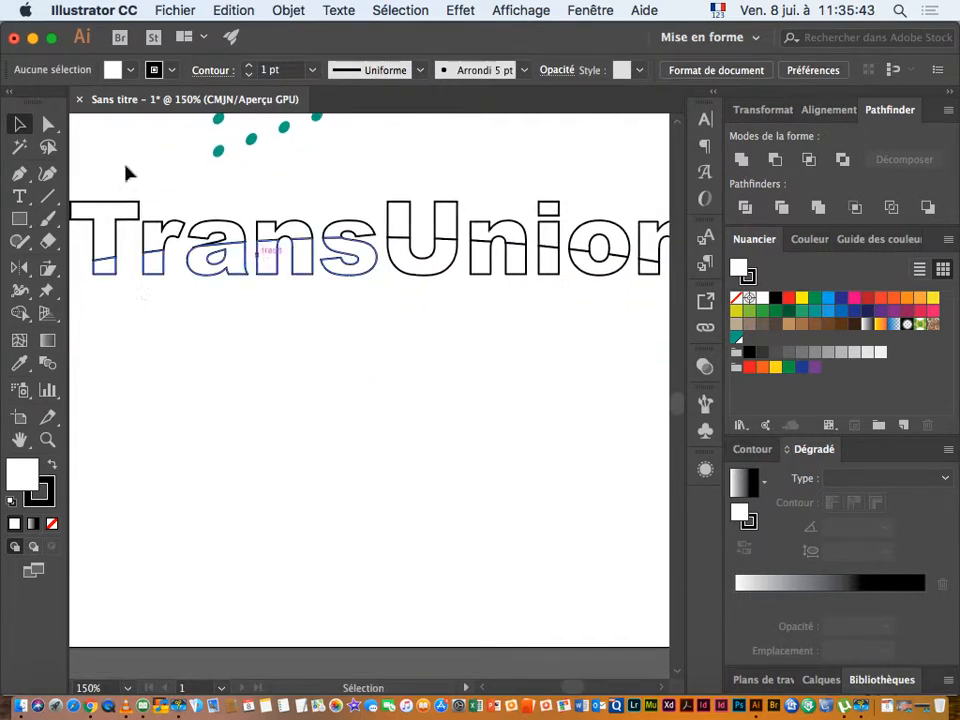
{"action": "left_click", "coordinate": [19, 219]}
{"action": "left_click_drag", "start_coordinate": [204, 384], "coordinate": [257, 426]}
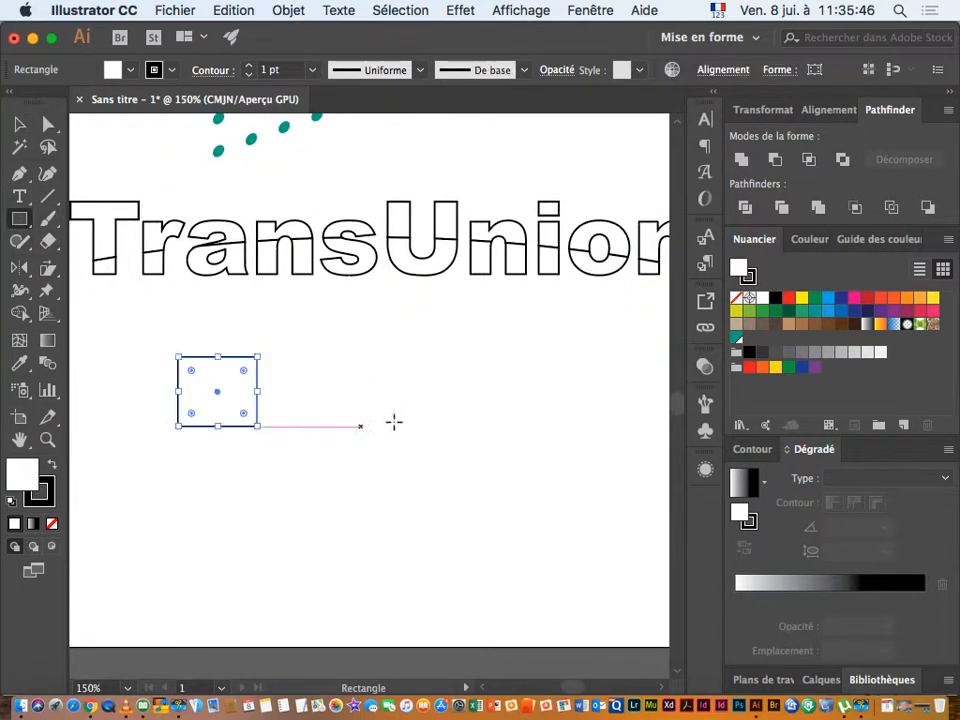
{"action": "left_click_drag", "start_coordinate": [316, 384], "coordinate": [411, 461]}
{"action": "left_click_drag", "start_coordinate": [457, 406], "coordinate": [558, 484]}
- Duplicate the three rectangles to form a second row below, and group the upper row
{"action": "key", "text": "v"}
{"action": "left_click_drag", "start_coordinate": [148, 376], "coordinate": [505, 492]}
{"action": "mouse_move", "coordinate": [356, 422]}
{"action": "left_mouse_down"}
{"action": "mouse_move", "coordinate": [350, 553]}
{"action": "mouse_move", "coordinate": [371, 553]}
{"action": "mouse_move", "coordinate": [368, 422]}
{"action": "left_mouse_up"}
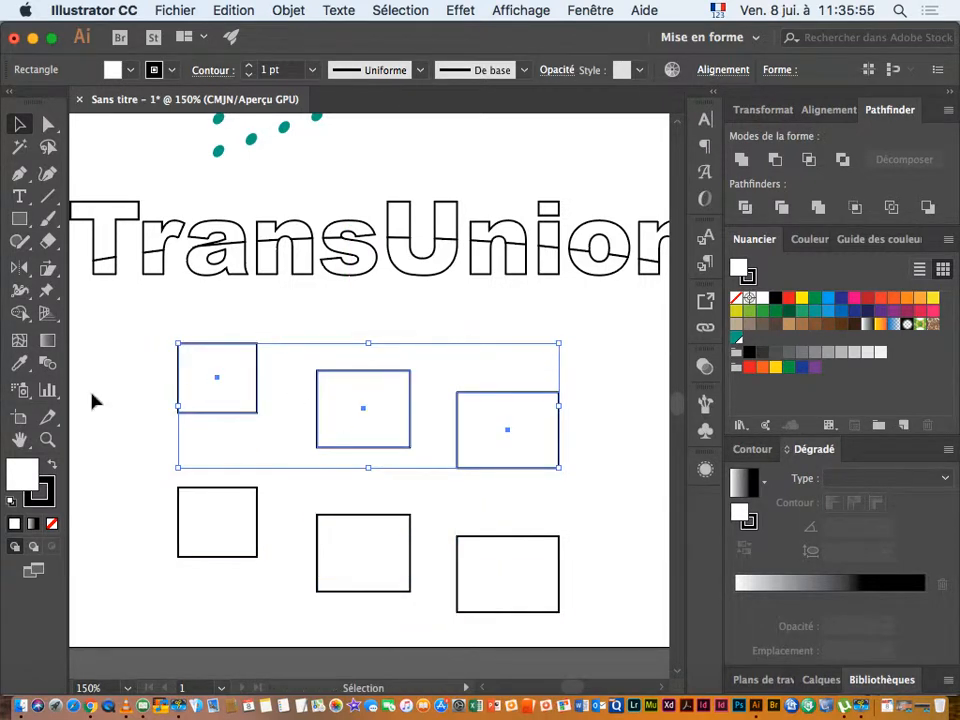
{"action": "left_click", "coordinate": [285, 10]}
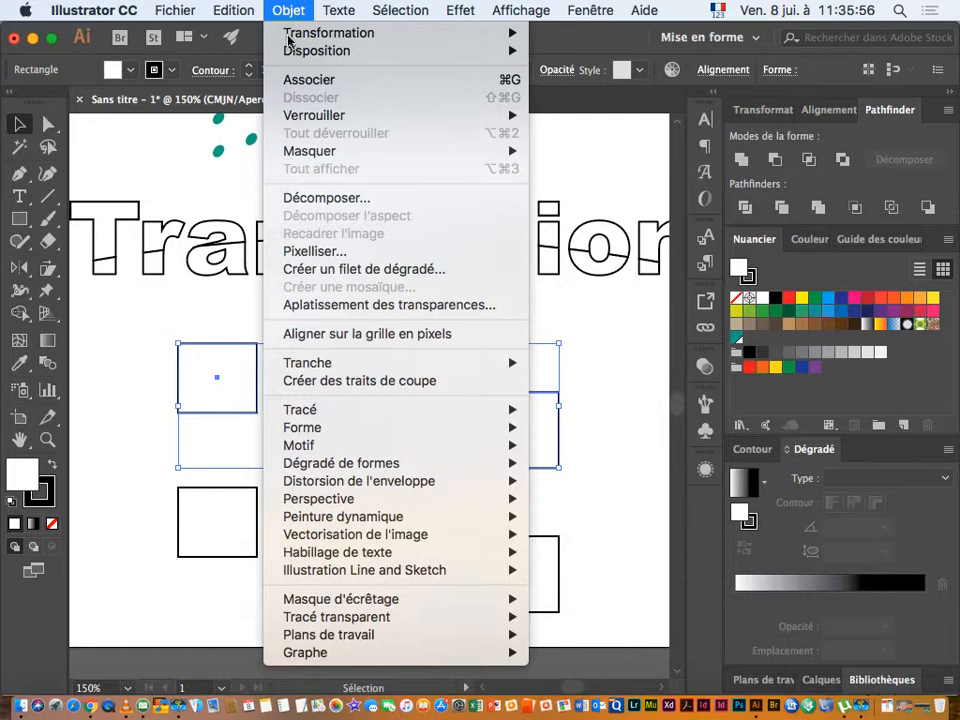
{"action": "left_click", "coordinate": [325, 86]}
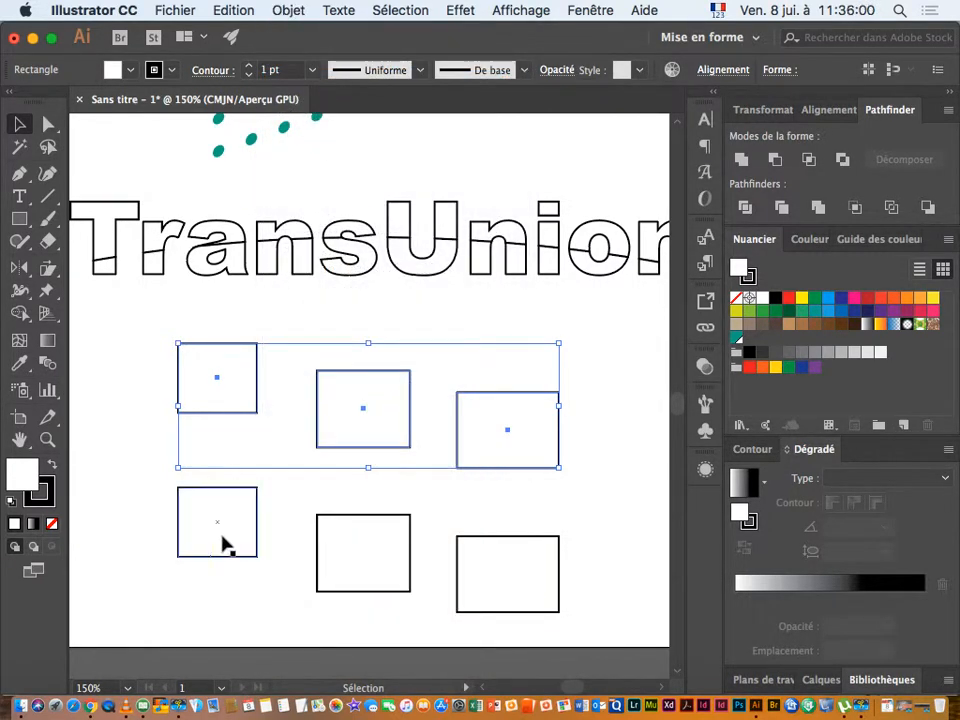
- Try to make a compound path from the middle and right rectangles of the lower row
{"action": "left_click_drag", "start_coordinate": [175, 610], "coordinate": [557, 566]}
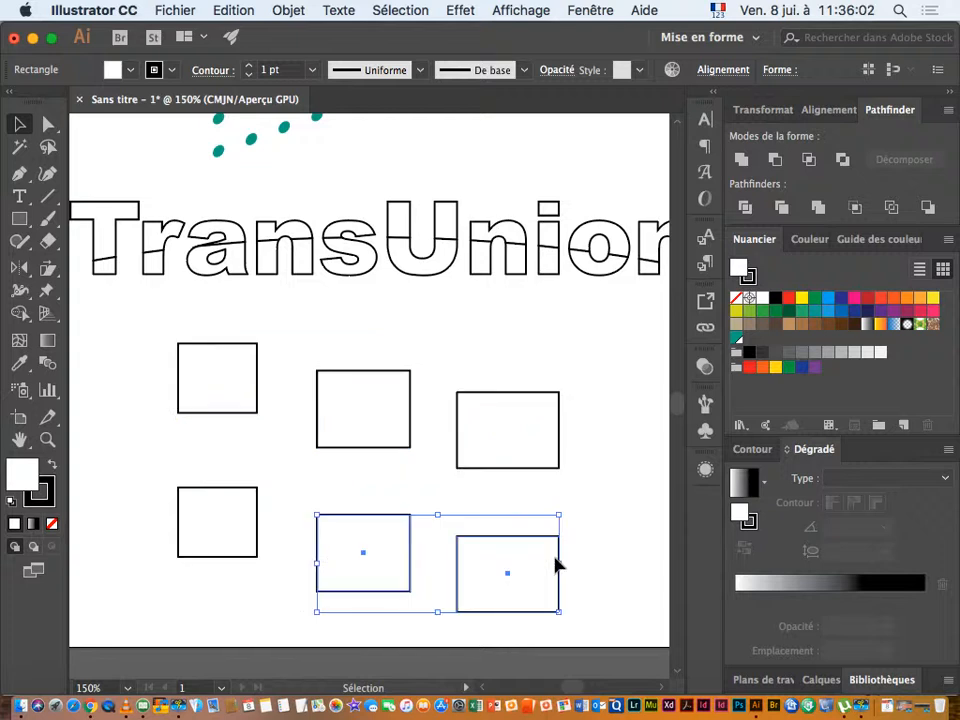
{"action": "left_click", "coordinate": [288, 10]}
{"action": "mouse_move", "coordinate": [376, 625]}
{"action": "left_click", "coordinate": [578, 620]}
- Combine all three rectangles of the lower row into a compound path
{"action": "left_click_drag", "start_coordinate": [135, 360], "coordinate": [285, 579]}
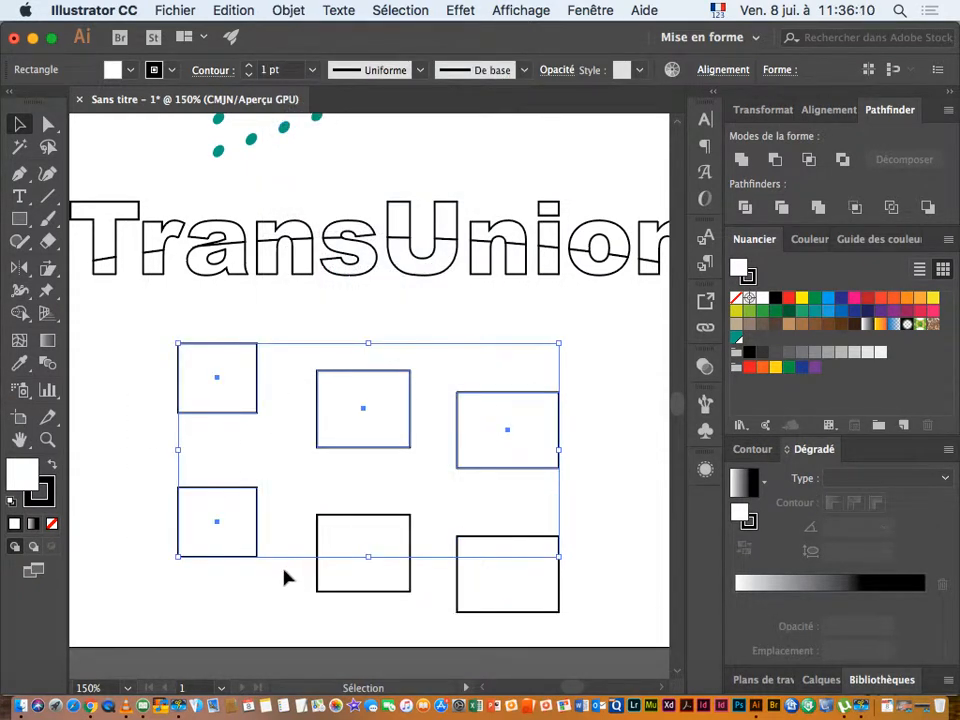
{"action": "left_click_drag", "start_coordinate": [127, 535], "coordinate": [461, 572]}
{"action": "left_click", "coordinate": [289, 10]}
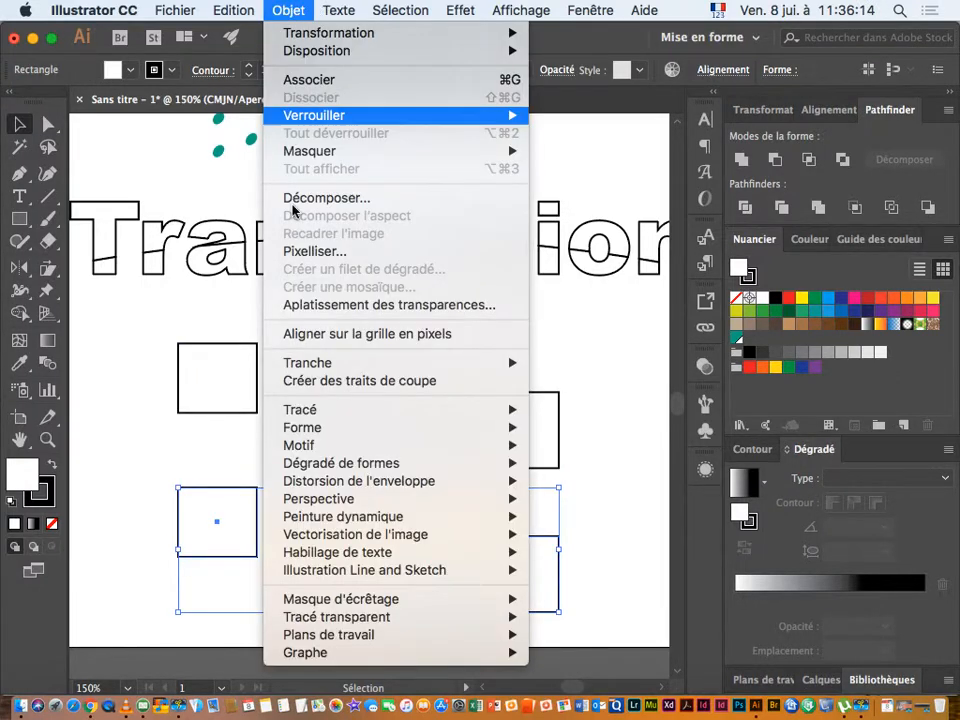
{"action": "mouse_move", "coordinate": [345, 618]}
{"action": "left_click", "coordinate": [553, 614]}
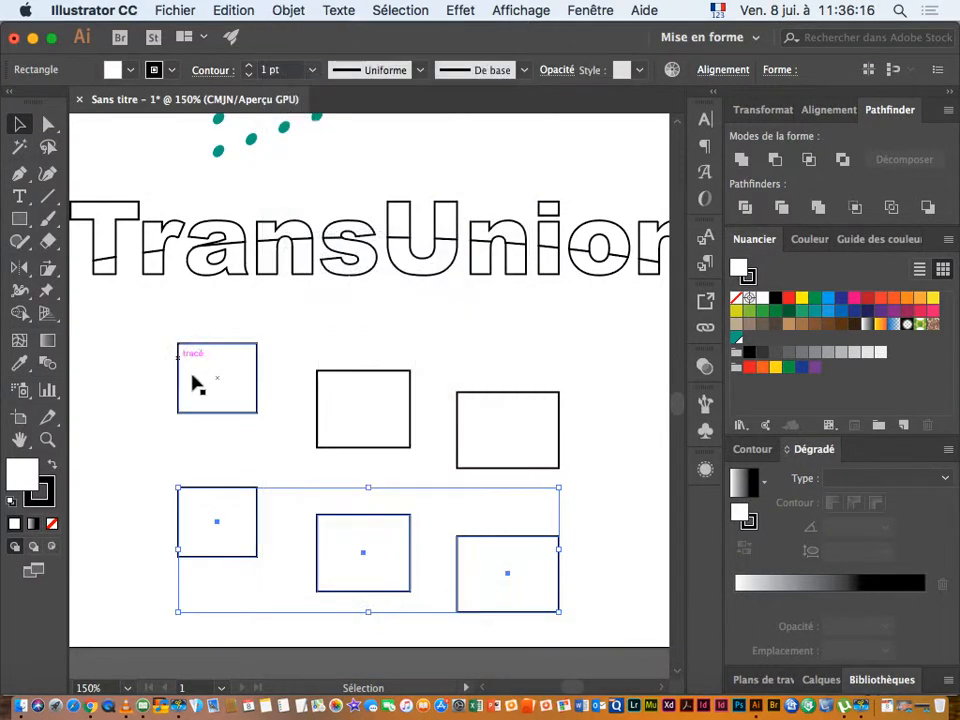
- Fill both rows of rectangles with a white-to-black linear gradient at -90° and compare the grouped row with the compound row
{"action": "left_click_drag", "start_coordinate": [139, 365], "coordinate": [392, 568]}
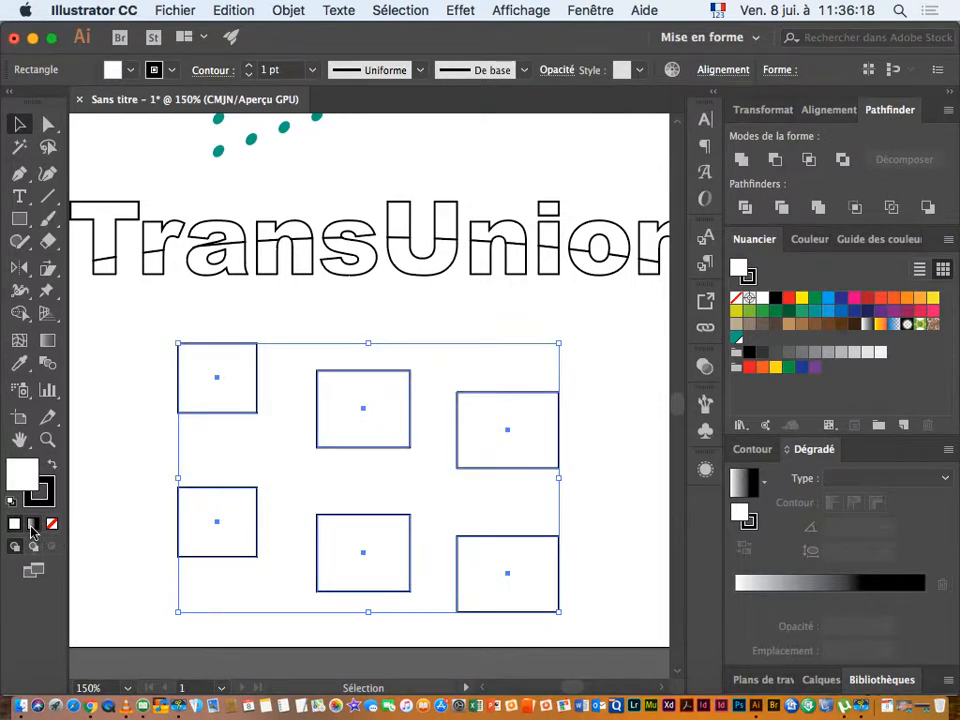
{"action": "left_click", "coordinate": [32, 525]}
{"action": "left_click", "coordinate": [127, 458]}
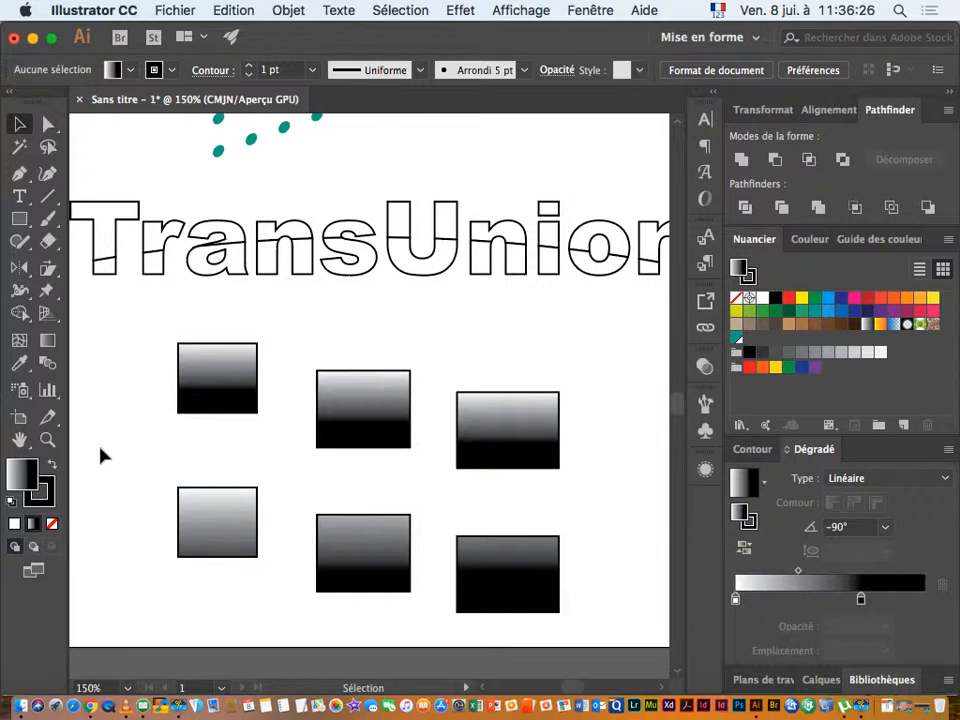
{"action": "left_click", "coordinate": [353, 573]}
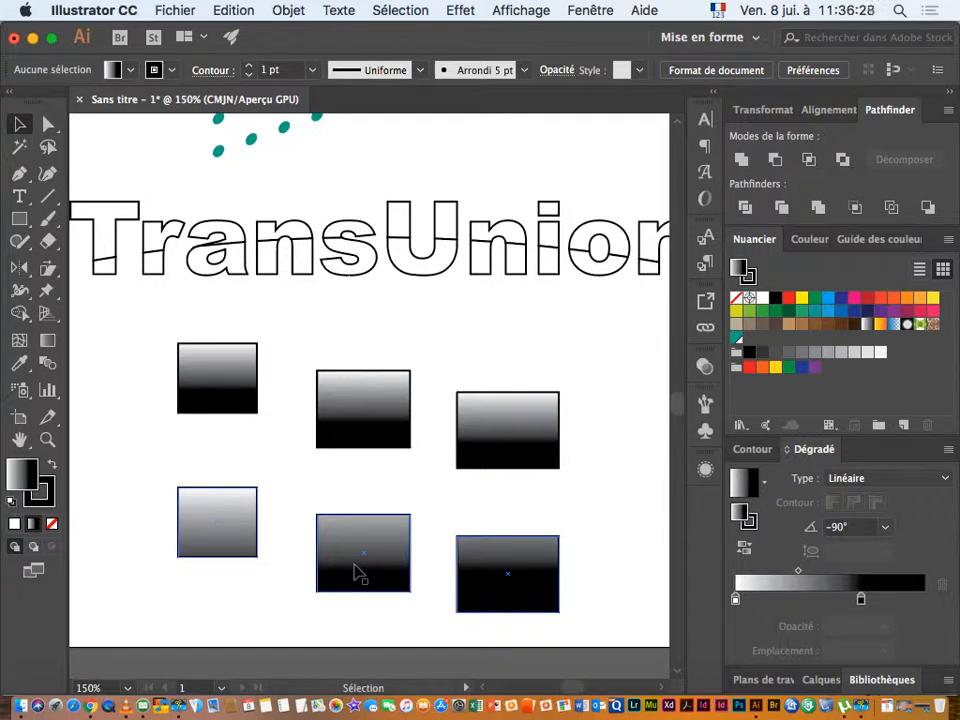
{"action": "left_click", "coordinate": [268, 417]}
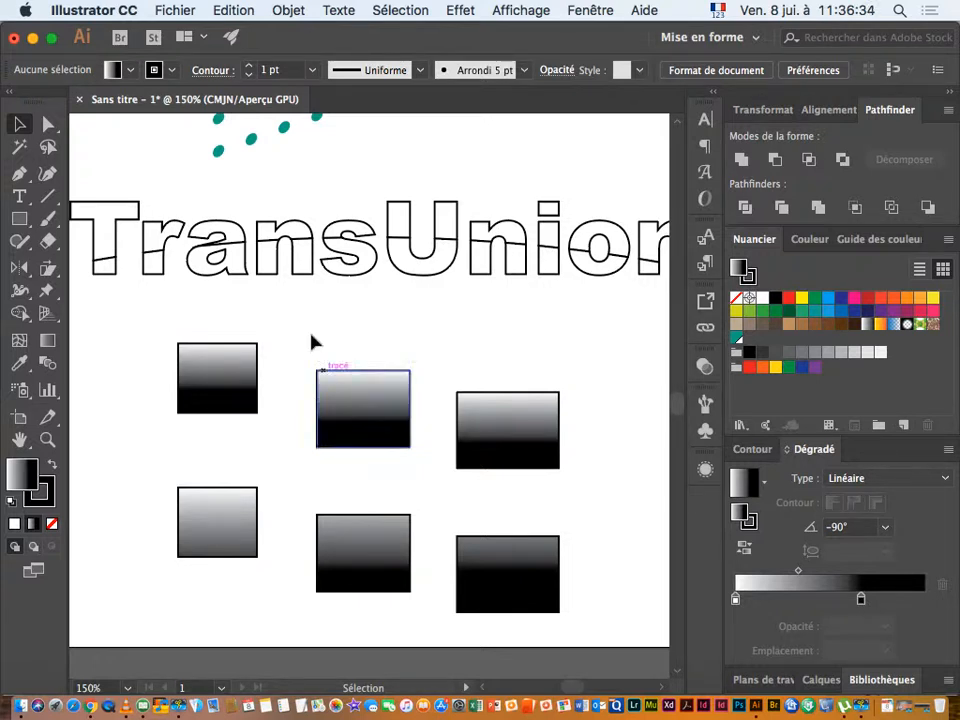
{"action": "left_click", "coordinate": [208, 379]}
{"action": "left_click", "coordinate": [220, 528]}
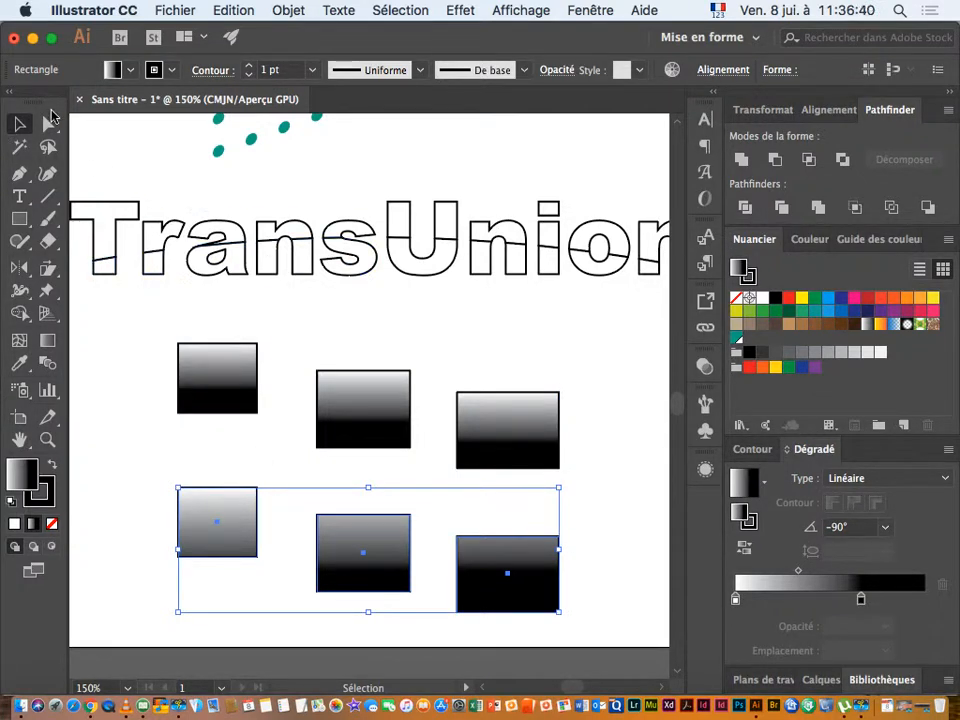
- Direct-select points of the first rectangle in each row and set their stroke to none
{"action": "left_click", "coordinate": [48, 122]}
{"action": "left_click_drag", "start_coordinate": [144, 336], "coordinate": [231, 572]}
{"action": "left_click_drag", "start_coordinate": [146, 349], "coordinate": [257, 606]}
{"action": "left_click", "coordinate": [49, 502]}
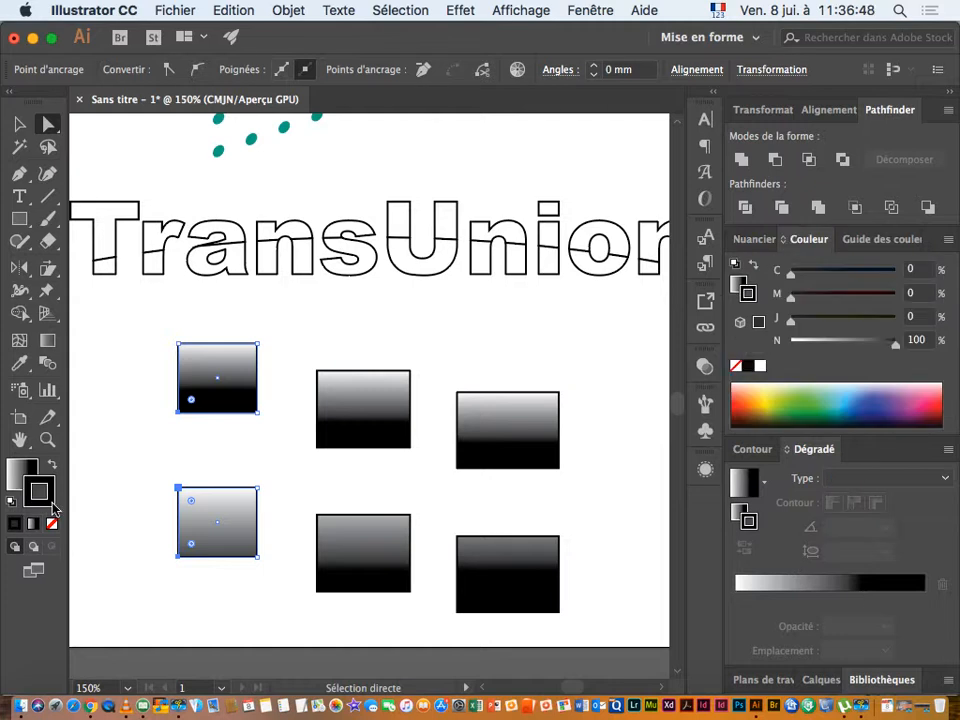
{"action": "left_click", "coordinate": [53, 526]}
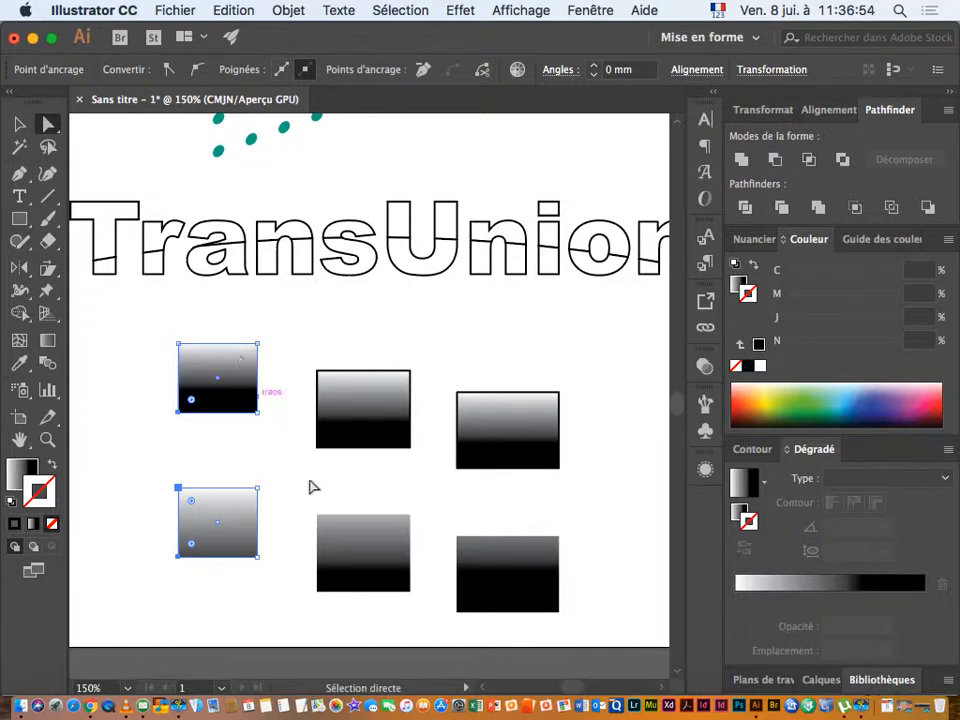
- Move the black gradient stop of the first rectangles in both rows to 100% and set the gradient angle to 0°
{"action": "left_click_drag", "start_coordinate": [305, 607], "coordinate": [615, 628]}
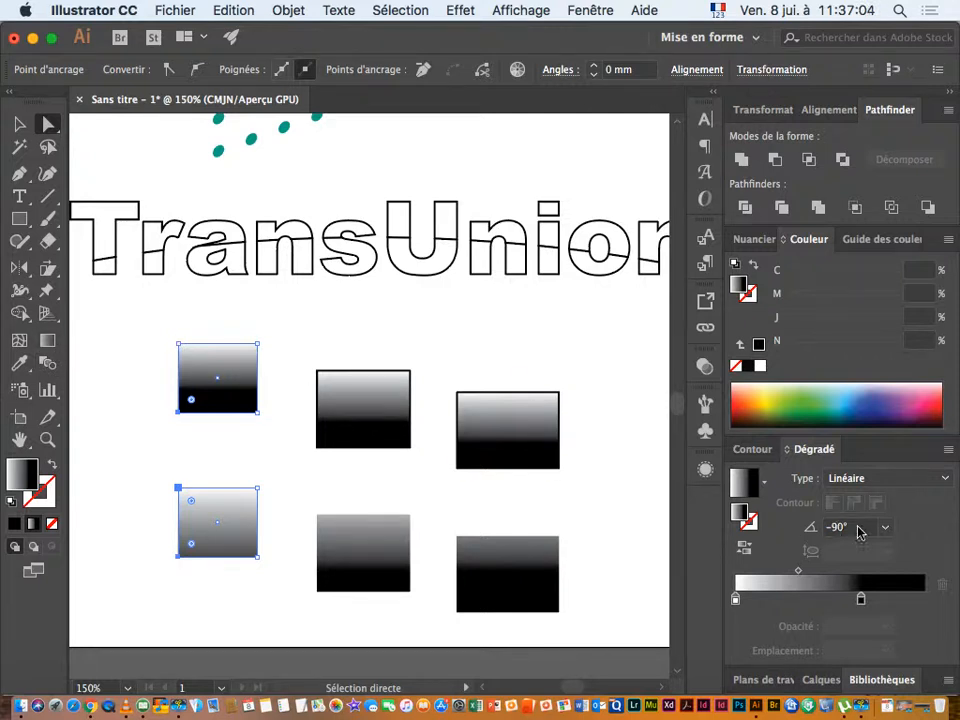
{"action": "left_click_drag", "start_coordinate": [861, 600], "coordinate": [930, 600]}
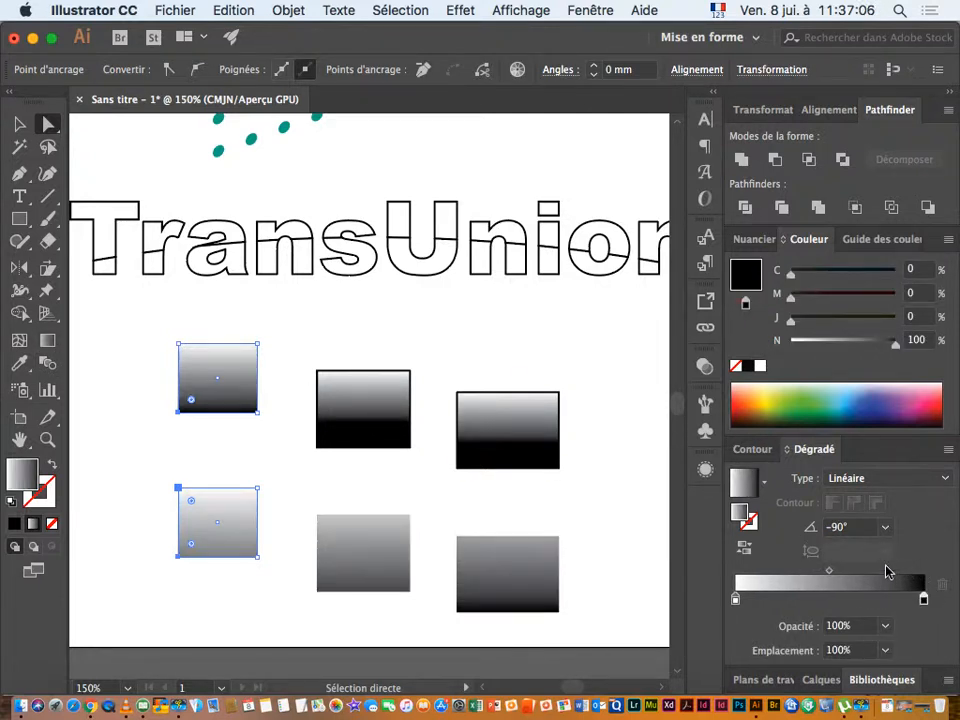
{"action": "left_click", "coordinate": [836, 528]}
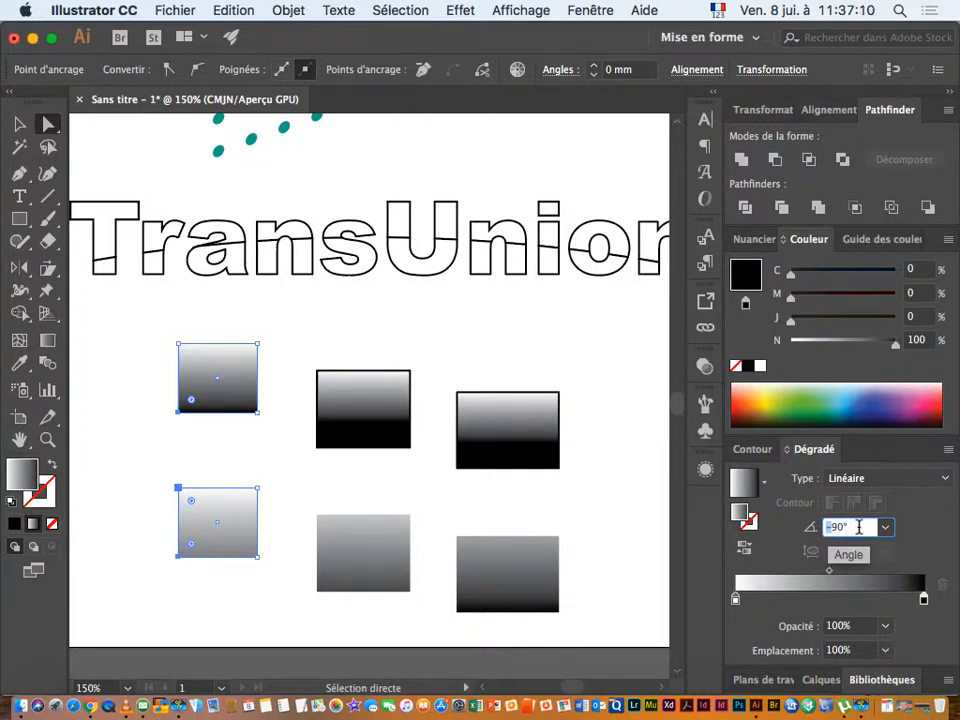
{"action": "type", "text": "0"}
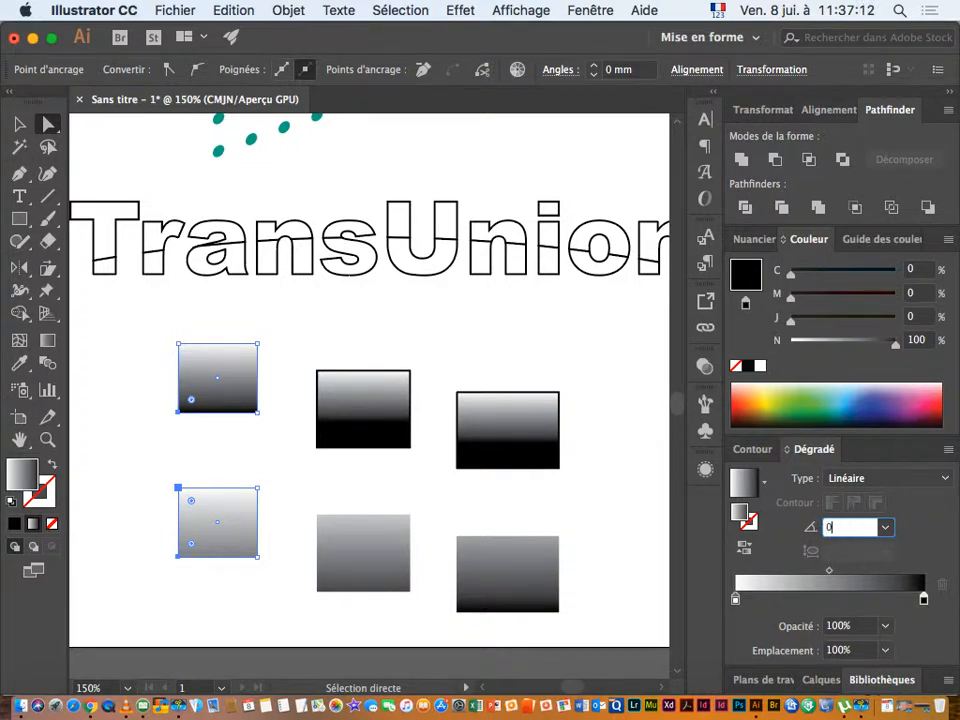
{"action": "key", "text": "Return"}
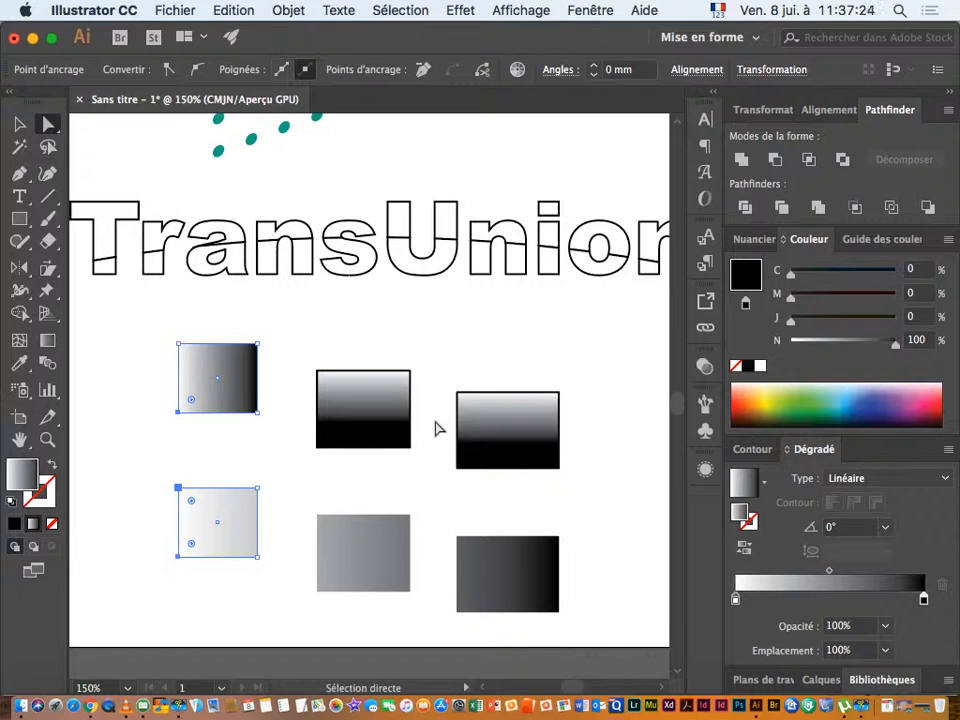
- Move the grouped upper row of rectangles slightly to the right, and shift its first rectangle individually with direct selection
{"action": "left_click", "coordinate": [19, 123]}
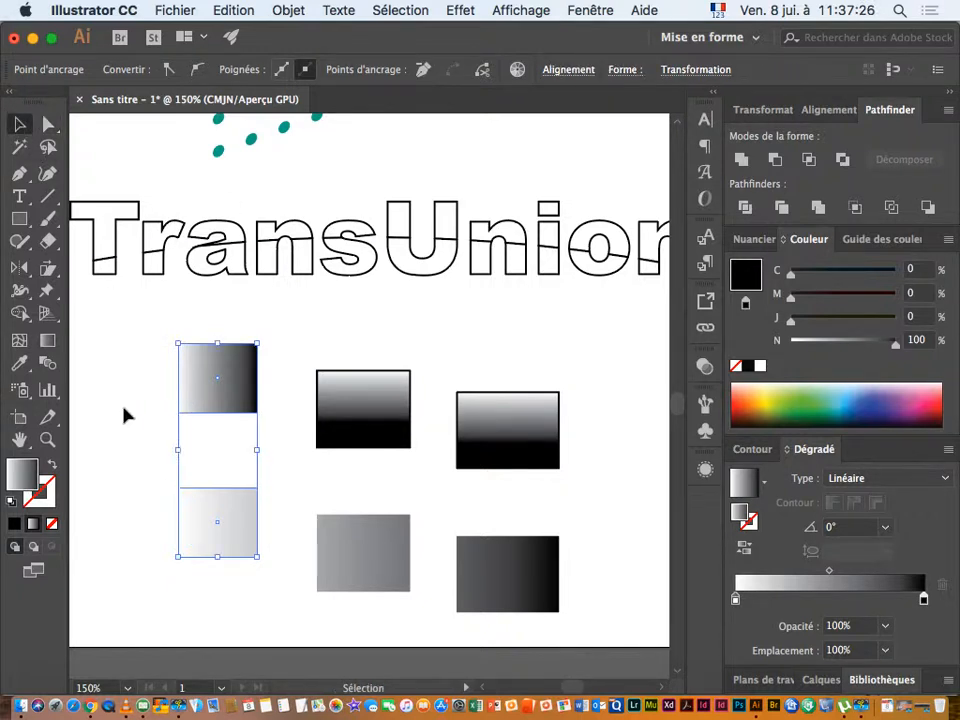
{"action": "left_click", "coordinate": [124, 414]}
{"action": "left_click_drag", "start_coordinate": [222, 390], "coordinate": [264, 383]}
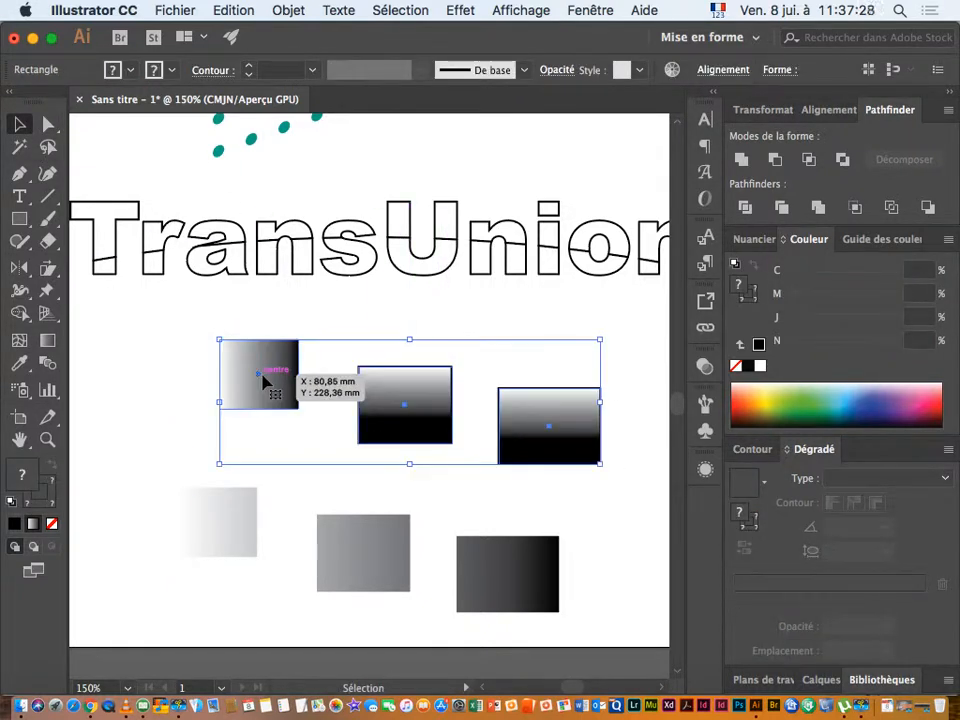
{"action": "left_click", "coordinate": [48, 123]}
{"action": "left_click_drag", "start_coordinate": [160, 329], "coordinate": [271, 383]}
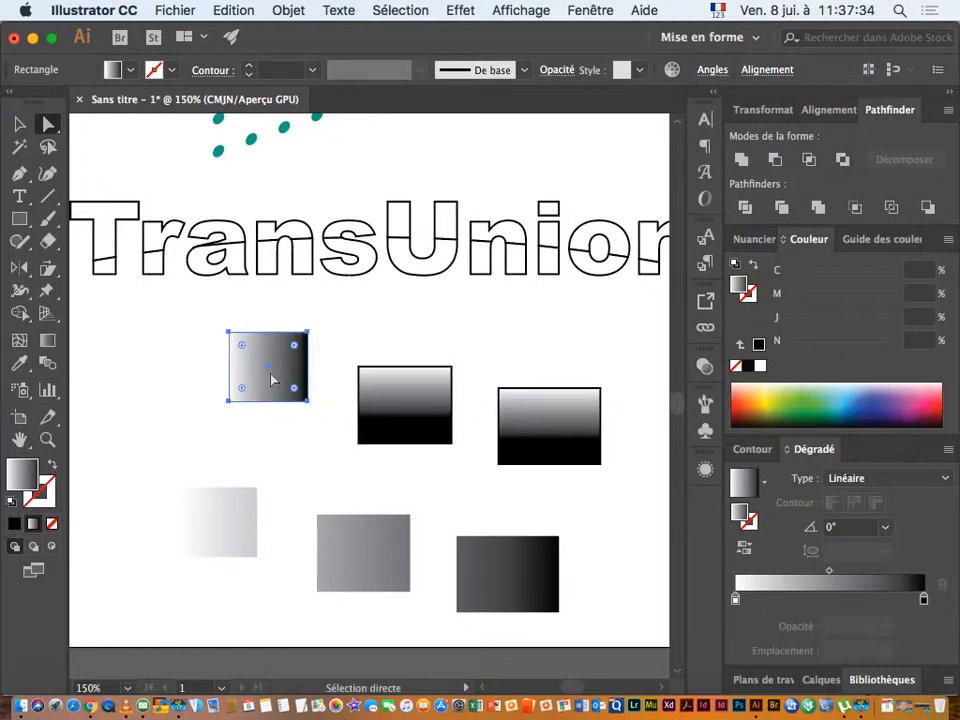
- Select the compound lower row to check it, and delete both rows of demonstration rectangles
{"action": "key", "text": "v"}
{"action": "left_click", "coordinate": [120, 412]}
{"action": "left_click", "coordinate": [217, 510]}
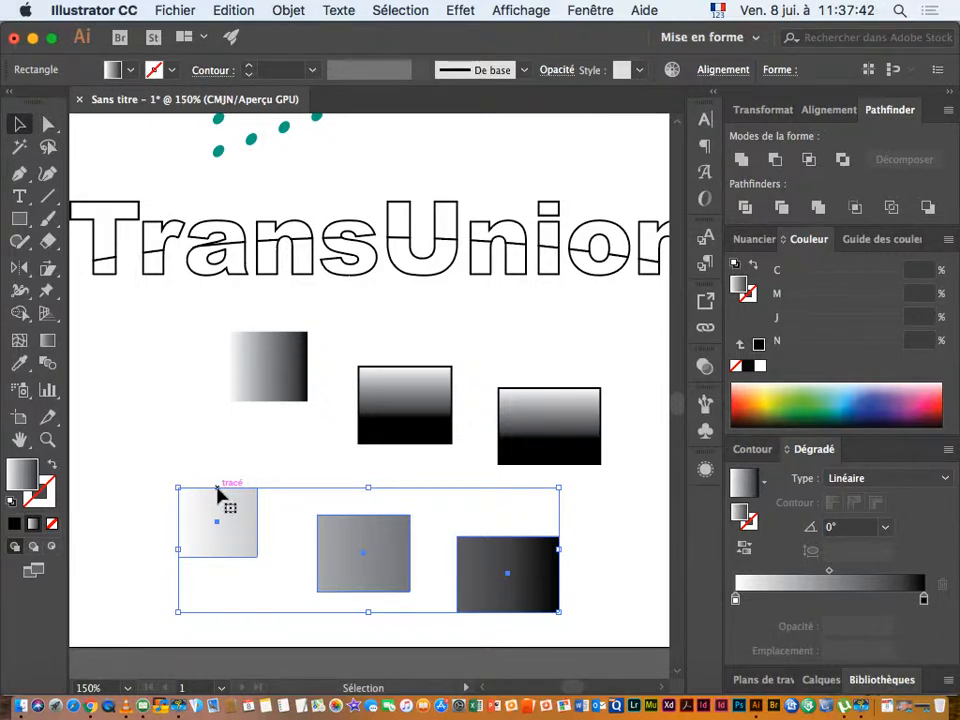
{"action": "left_click_drag", "start_coordinate": [140, 358], "coordinate": [600, 615]}
{"action": "key", "text": "Delete"}
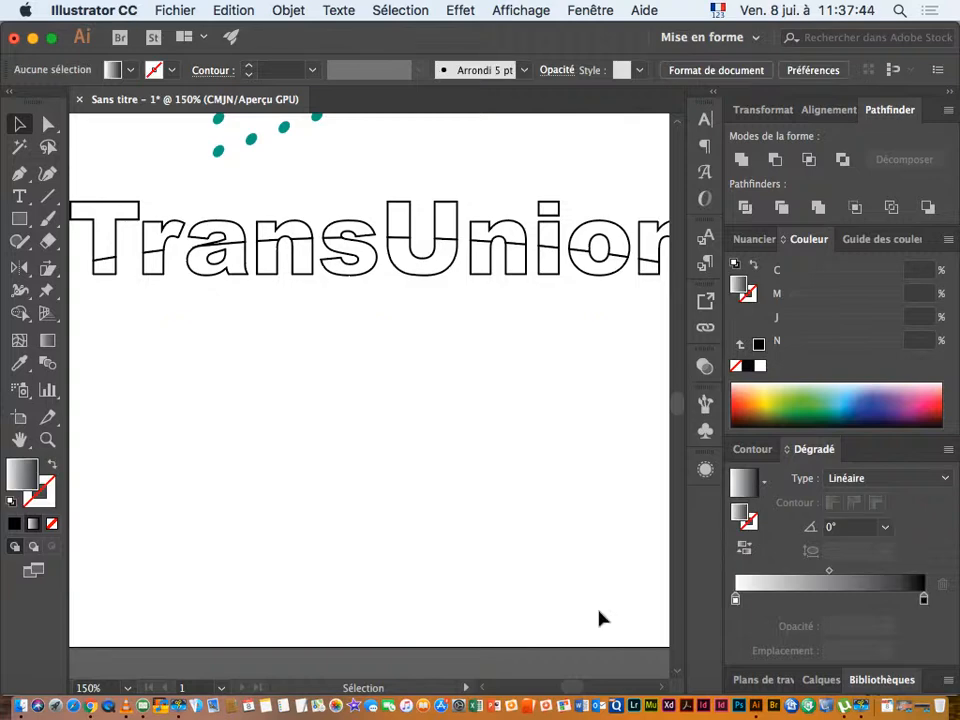
- Fill the upper and lower halves of "Trans" with the white-to-black linear gradient
{"action": "scroll", "coordinate": [199, 414], "scroll_direction": "up", "scroll_amount": 5}
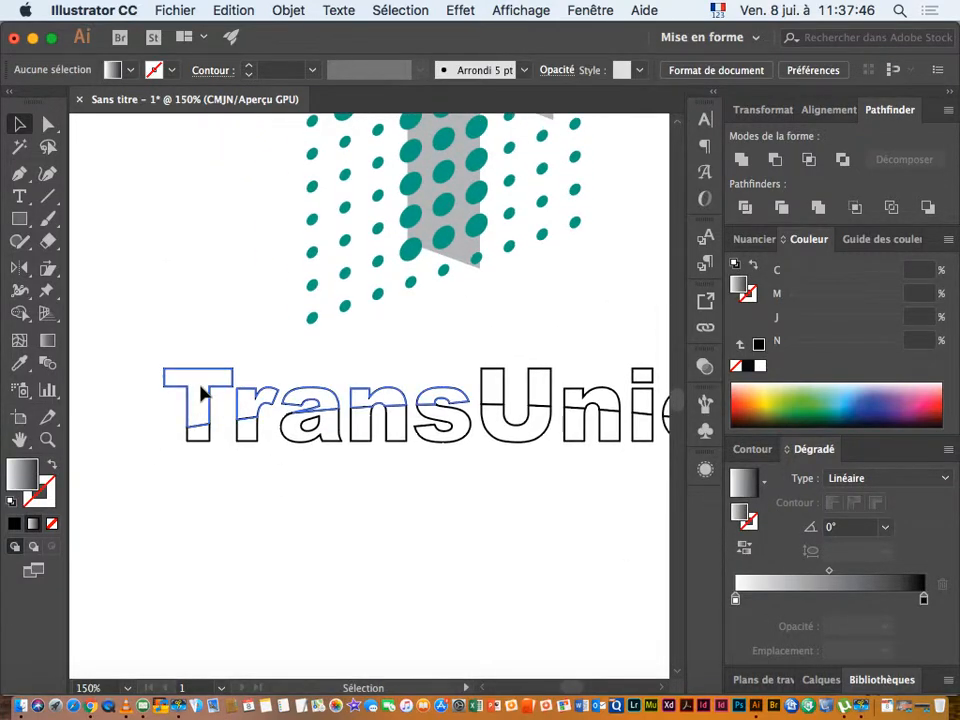
{"action": "left_click", "coordinate": [197, 386]}
{"action": "left_click_drag", "start_coordinate": [459, 535], "coordinate": [409, 542]}
{"action": "left_click_drag", "start_coordinate": [495, 381], "coordinate": [484, 481]}
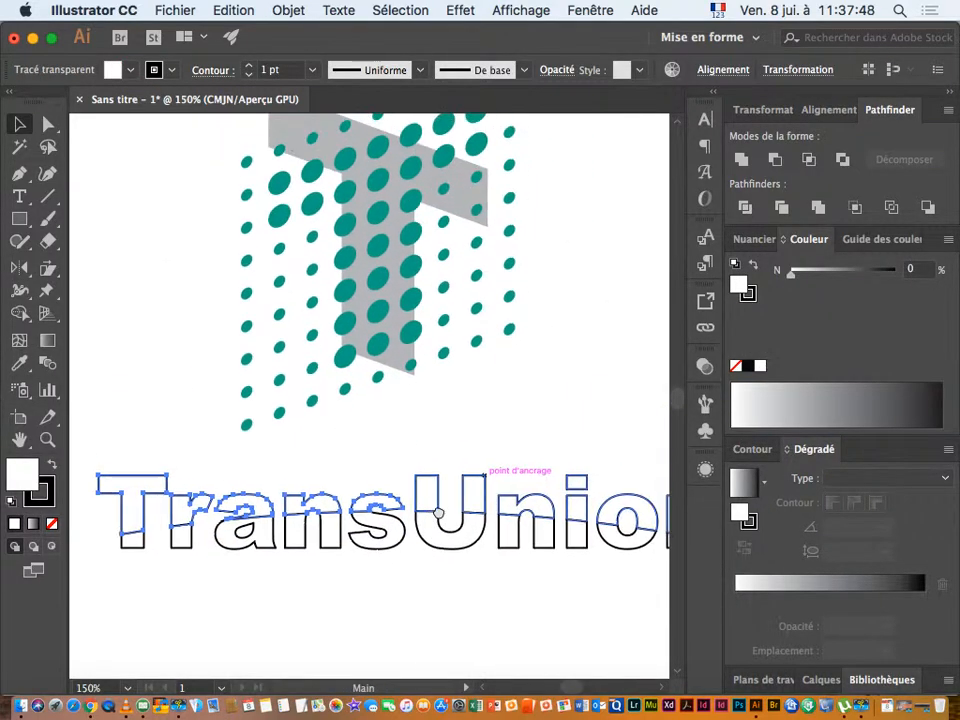
{"action": "left_click", "coordinate": [306, 552]}
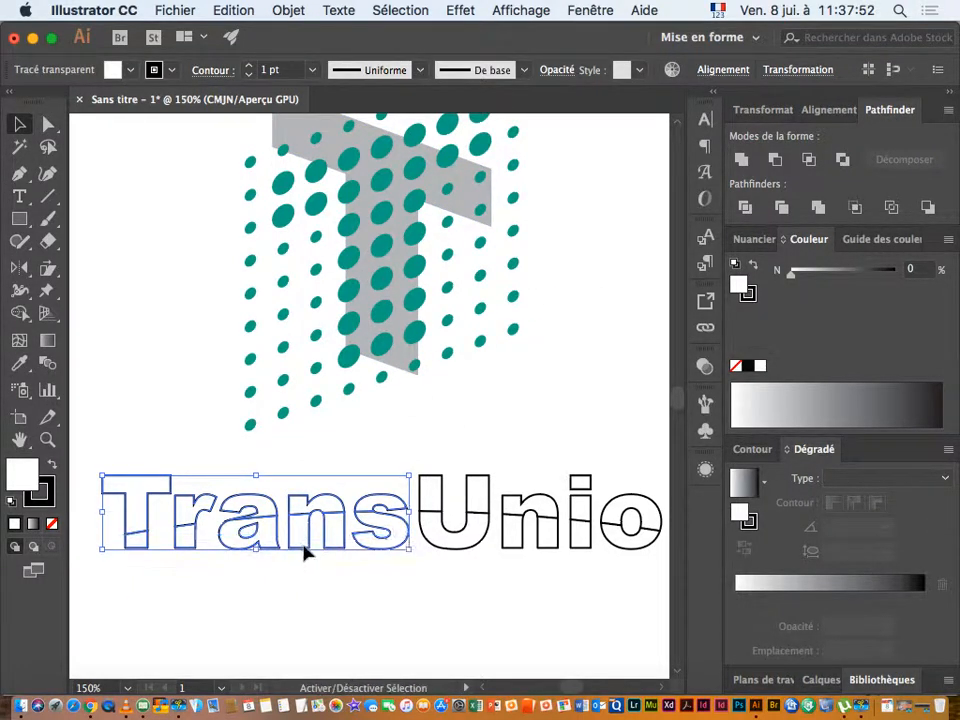
{"action": "left_click", "coordinate": [832, 585]}
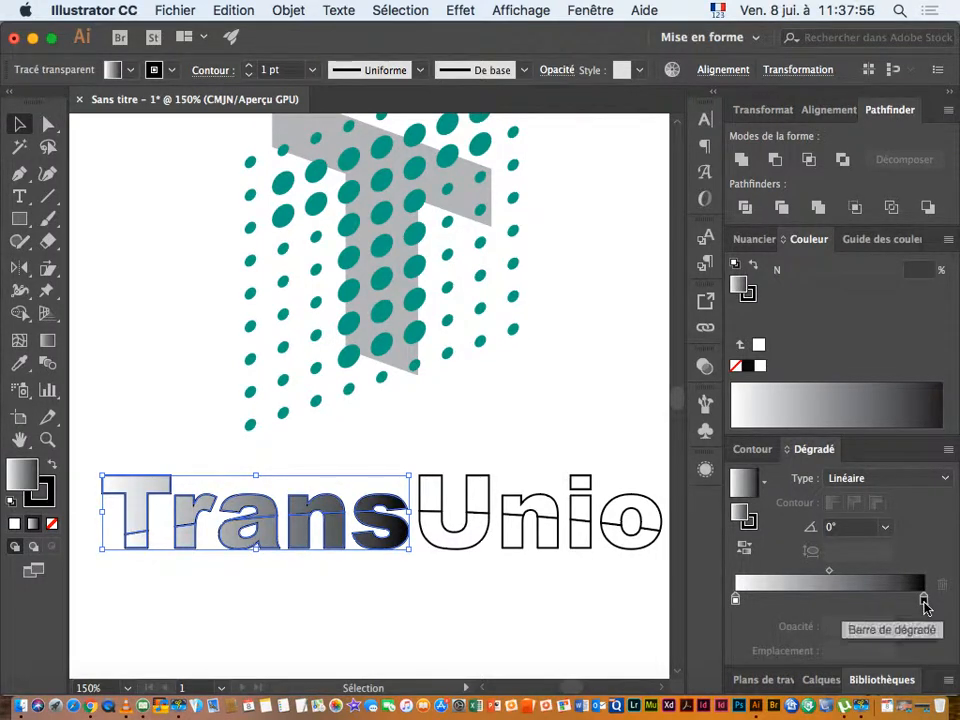
- Change the black end stop of the "Trans" gradient to a teal of C 70, M 0, J 50, N 10
{"action": "double_click", "coordinate": [924, 599]}
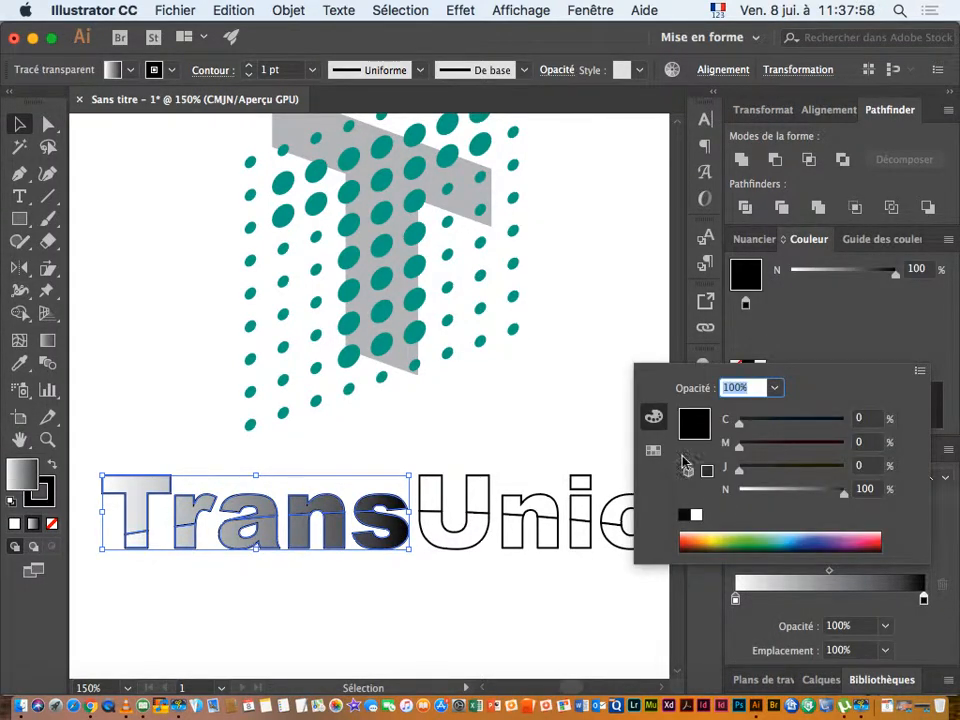
{"action": "left_click_drag", "start_coordinate": [841, 493], "coordinate": [751, 491]}
{"action": "left_click_drag", "start_coordinate": [740, 420], "coordinate": [817, 440]}
{"action": "left_click_drag", "start_coordinate": [735, 467], "coordinate": [792, 477]}
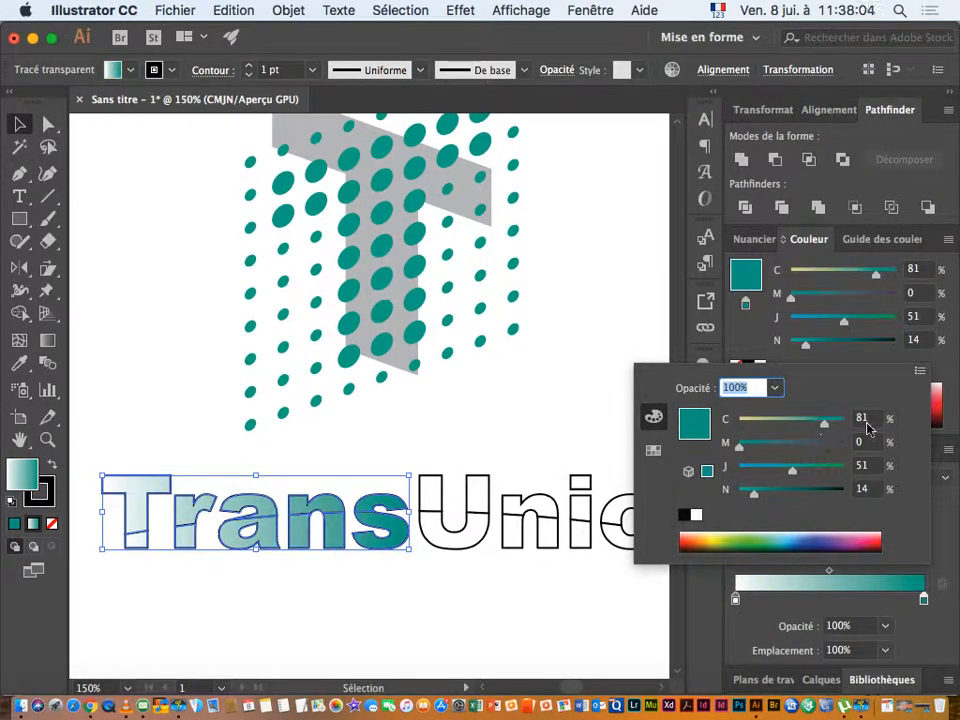
{"action": "left_click", "coordinate": [858, 418]}
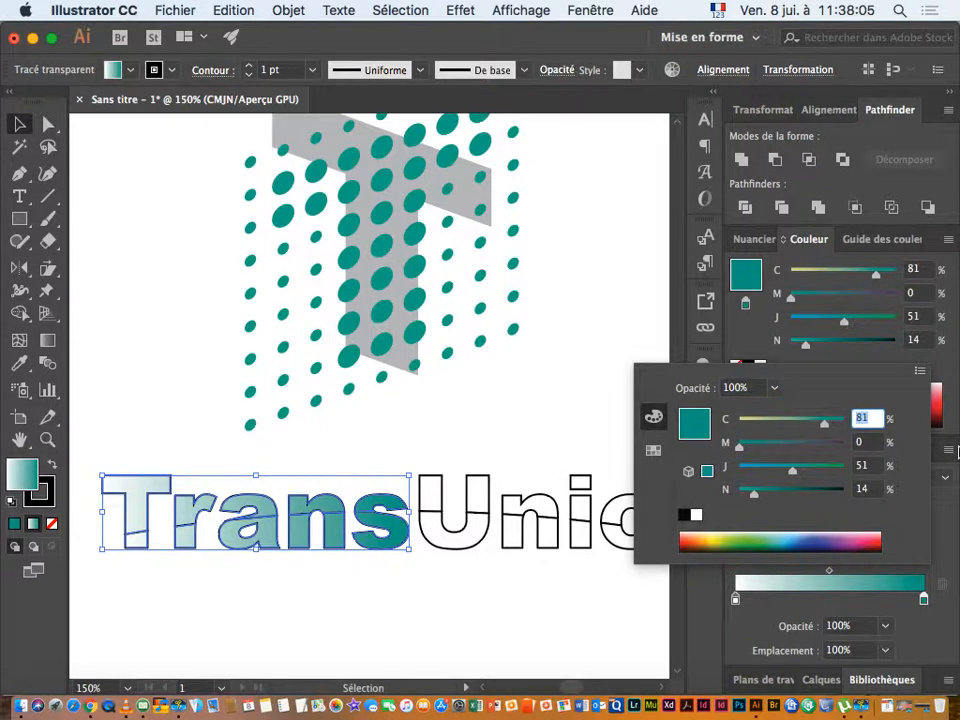
{"action": "type", "text": "70"}
{"action": "key", "text": "Tab"}
{"action": "key", "text": "Tab"}
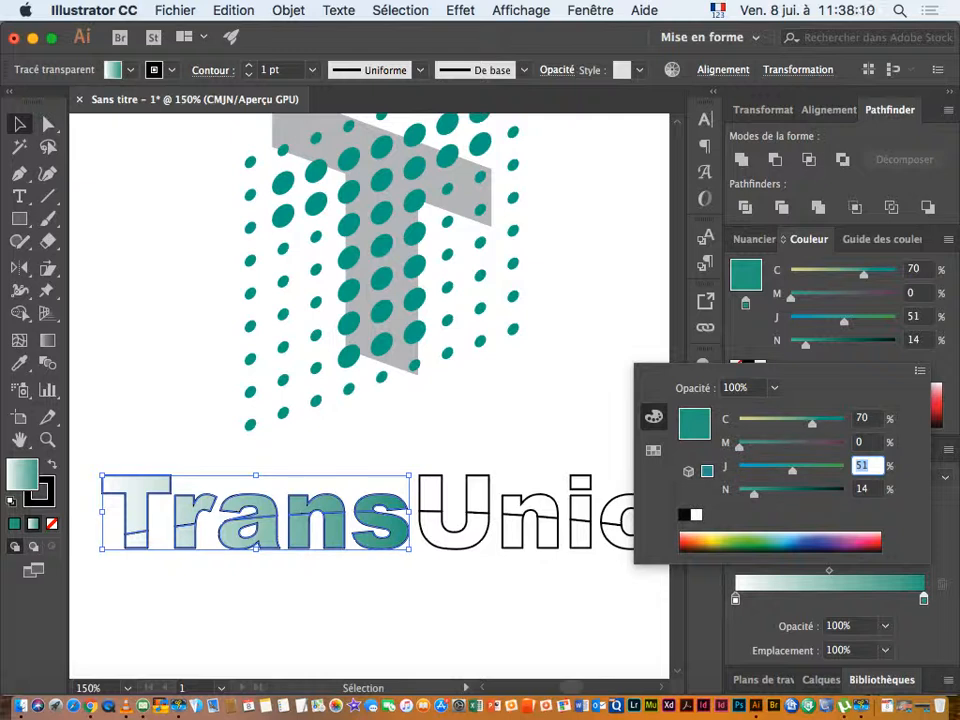
{"action": "key", "text": "Tab"}
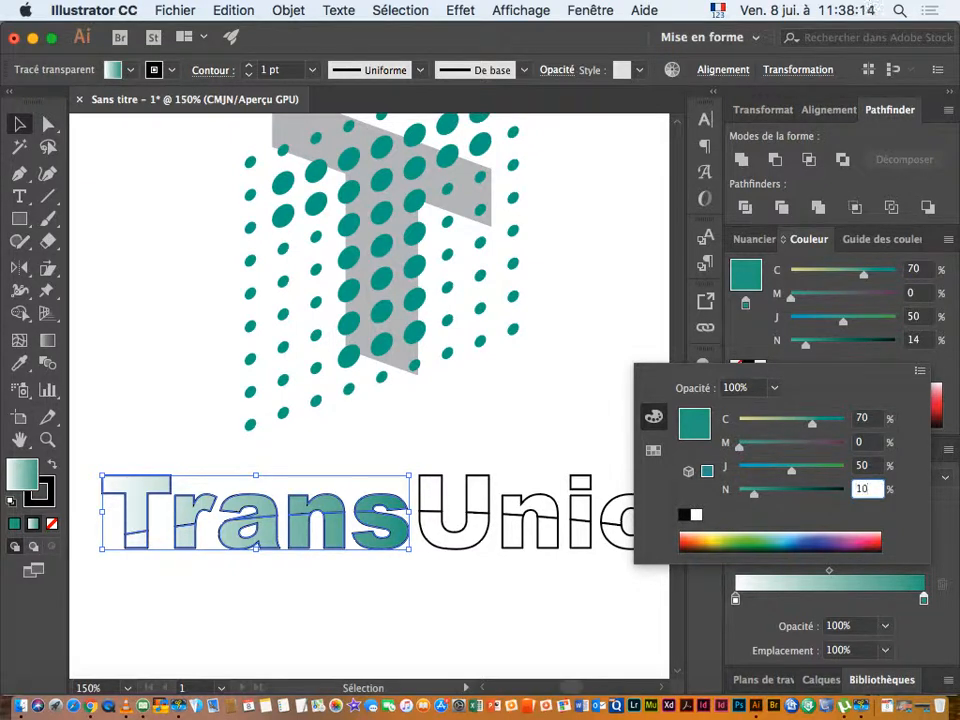
{"action": "type", "text": "10"}
{"action": "key", "text": "Return"}
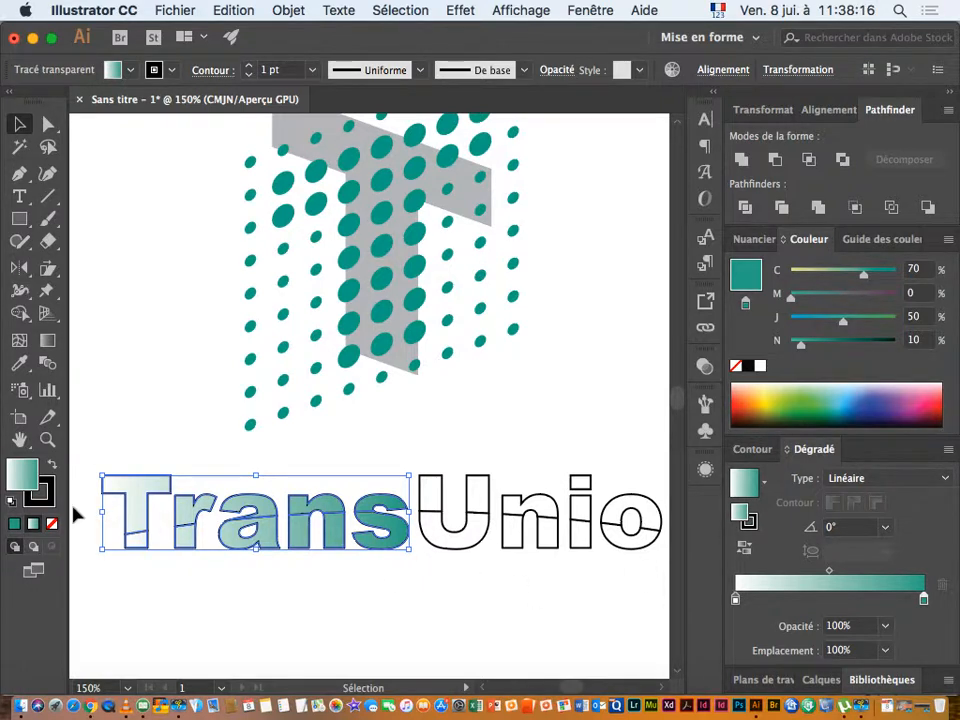
- Set the stroke of both "Trans" halves to none
{"action": "left_click", "coordinate": [52, 523]}
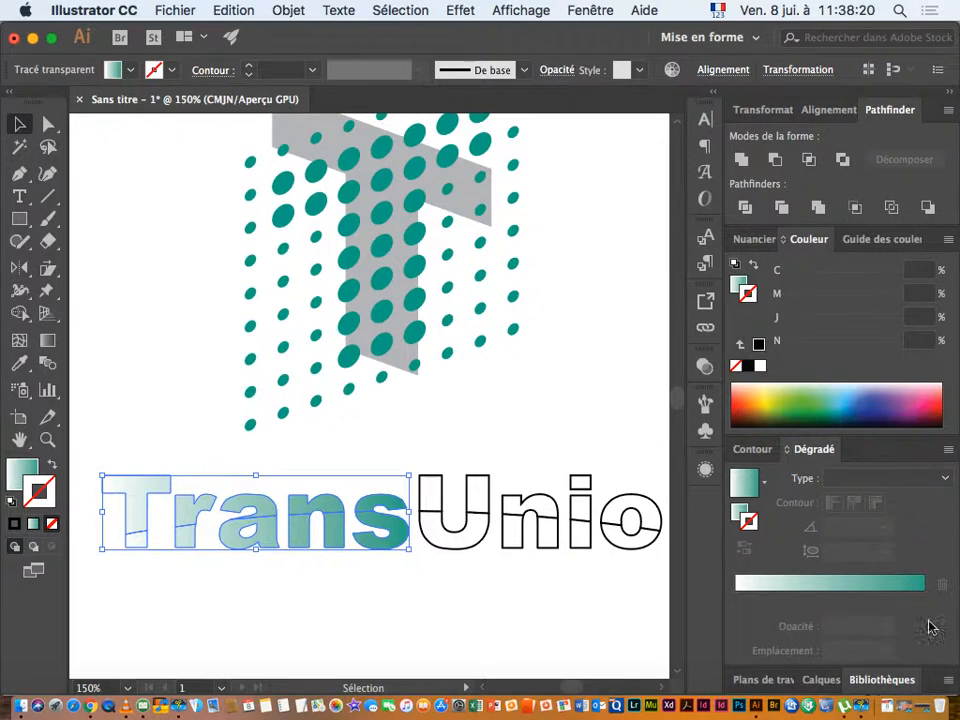
{"action": "left_click", "coordinate": [800, 583]}
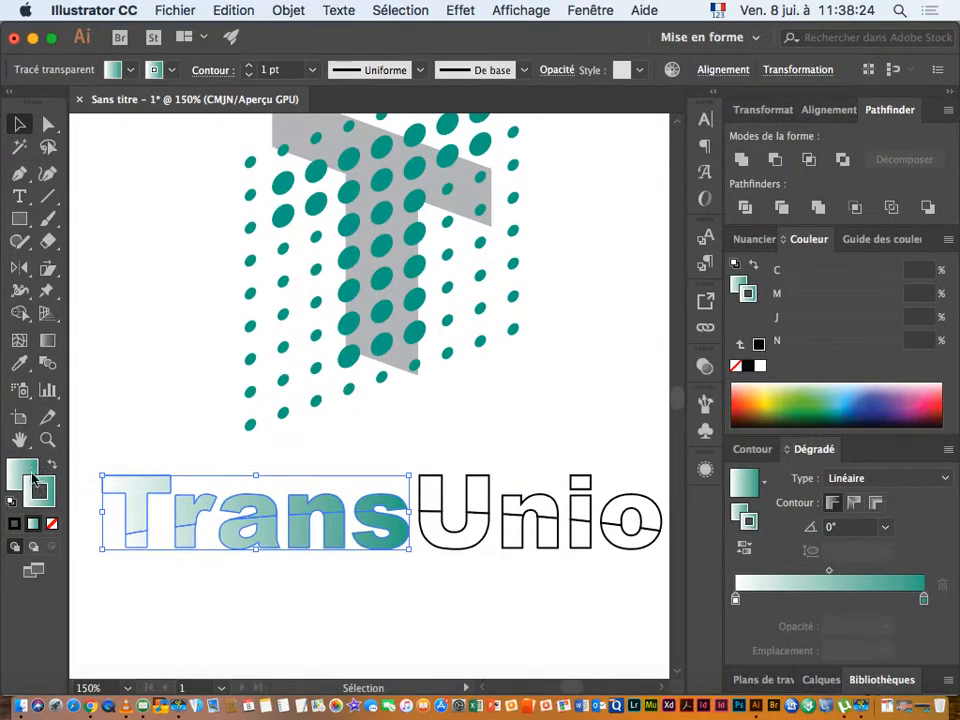
{"action": "left_click", "coordinate": [61, 529]}
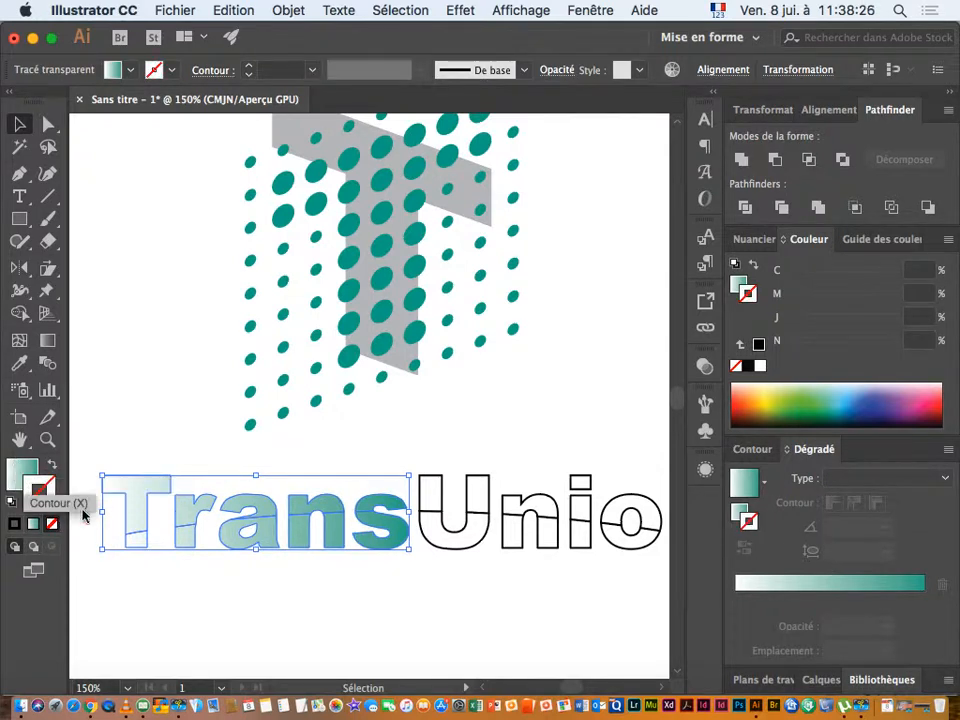
- Set the fill gradient angle of both "Trans" halves to 90°
{"action": "left_click", "coordinate": [24, 468]}
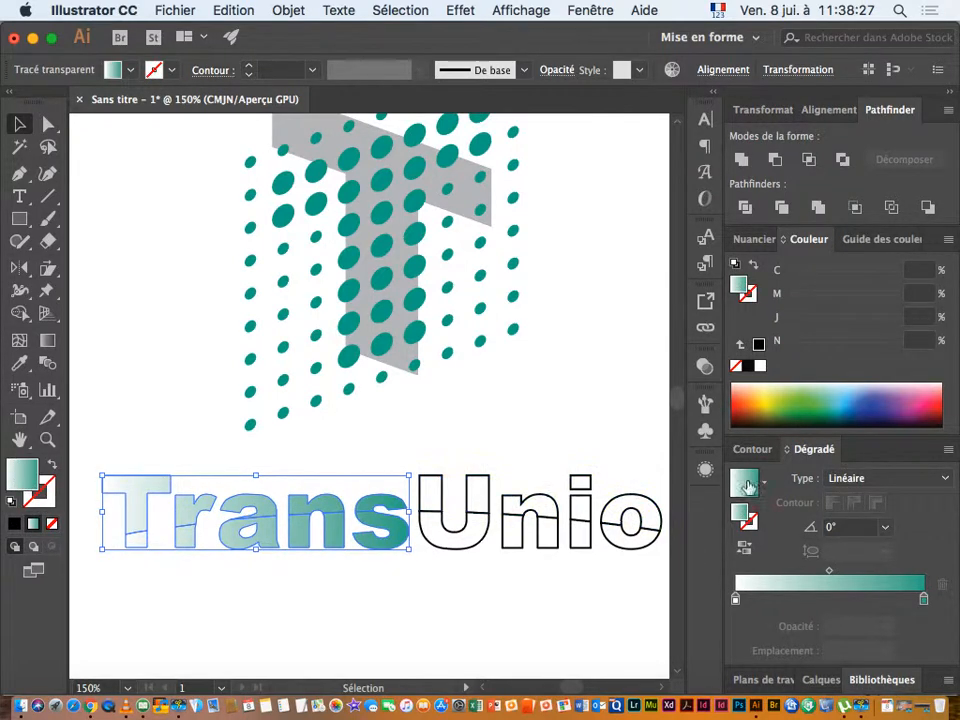
{"action": "left_click", "coordinate": [842, 527]}
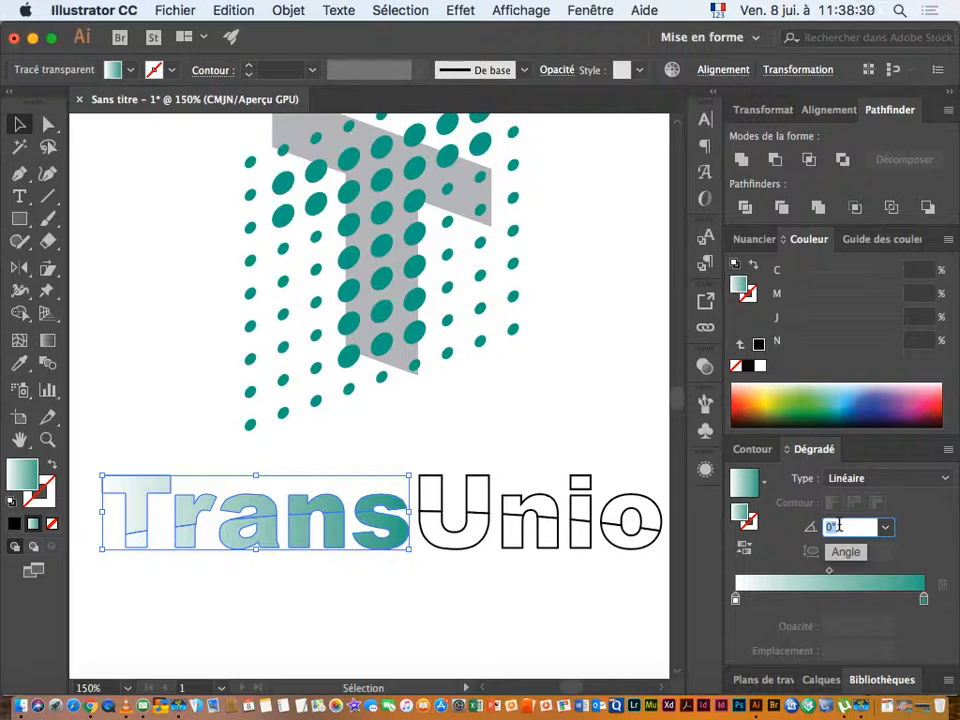
{"action": "key", "text": "Return"}
- Select only the lower half of "Trans" and set its gradient angle to -90°
{"action": "key", "text": "super+space"}
{"action": "left_click_drag", "start_coordinate": [279, 585], "coordinate": [413, 563]}
{"action": "key", "text": "space"}
{"action": "left_click_drag", "start_coordinate": [350, 555], "coordinate": [521, 581]}
{"action": "left_click", "coordinate": [500, 607]}
{"action": "left_click", "coordinate": [484, 540]}
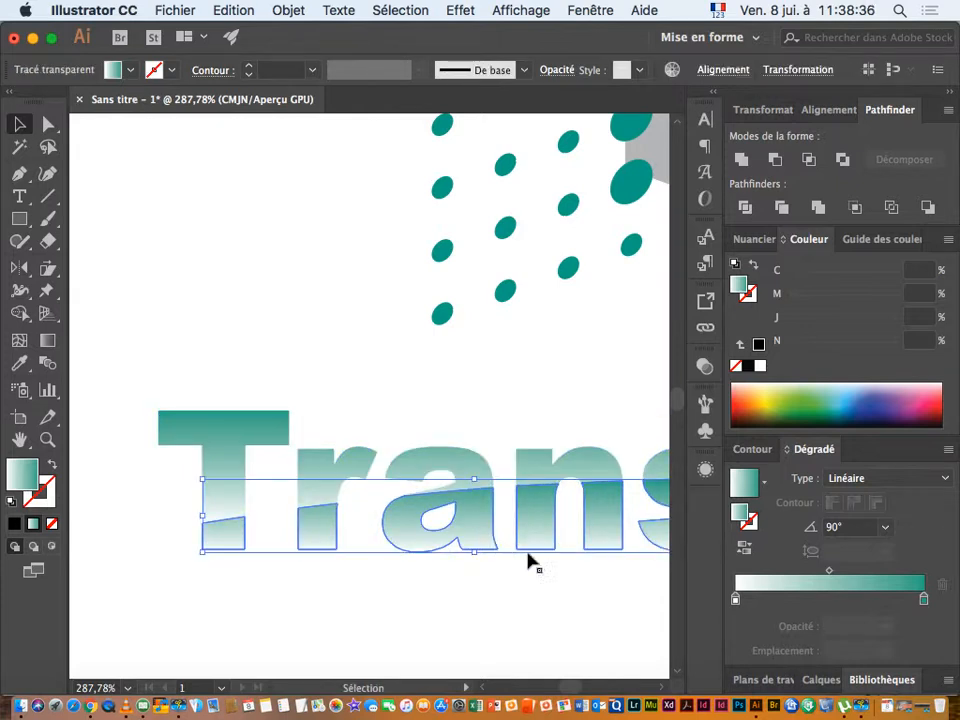
{"action": "key", "text": "space"}
{"action": "left_click_drag", "start_coordinate": [598, 576], "coordinate": [461, 564]}
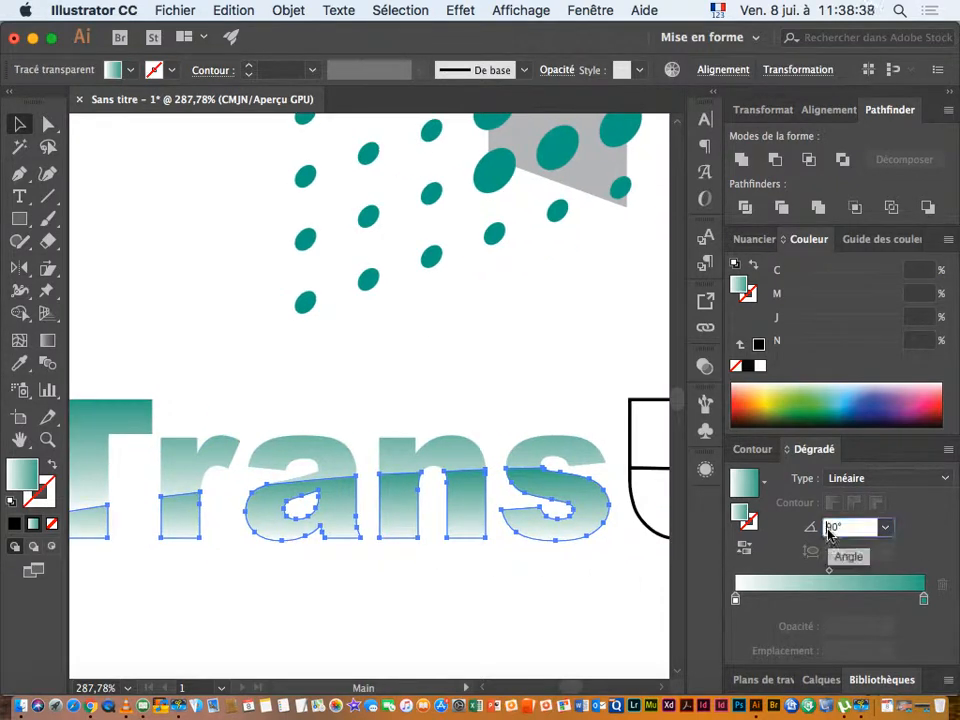
{"action": "left_click", "coordinate": [831, 527]}
{"action": "key", "text": "Return"}
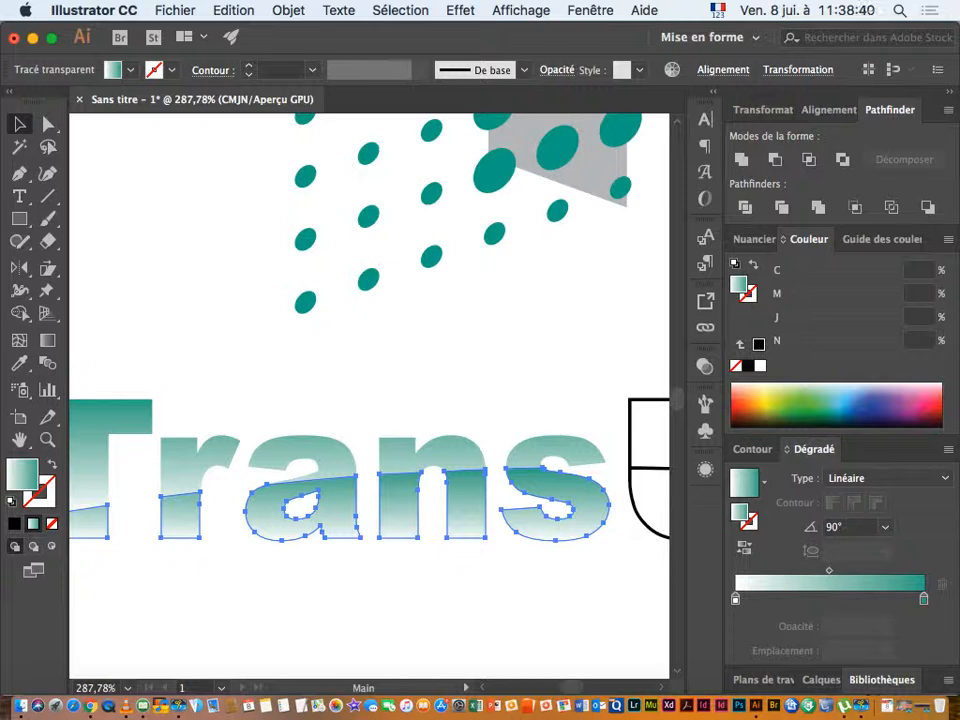
{"action": "left_click", "coordinate": [831, 527]}
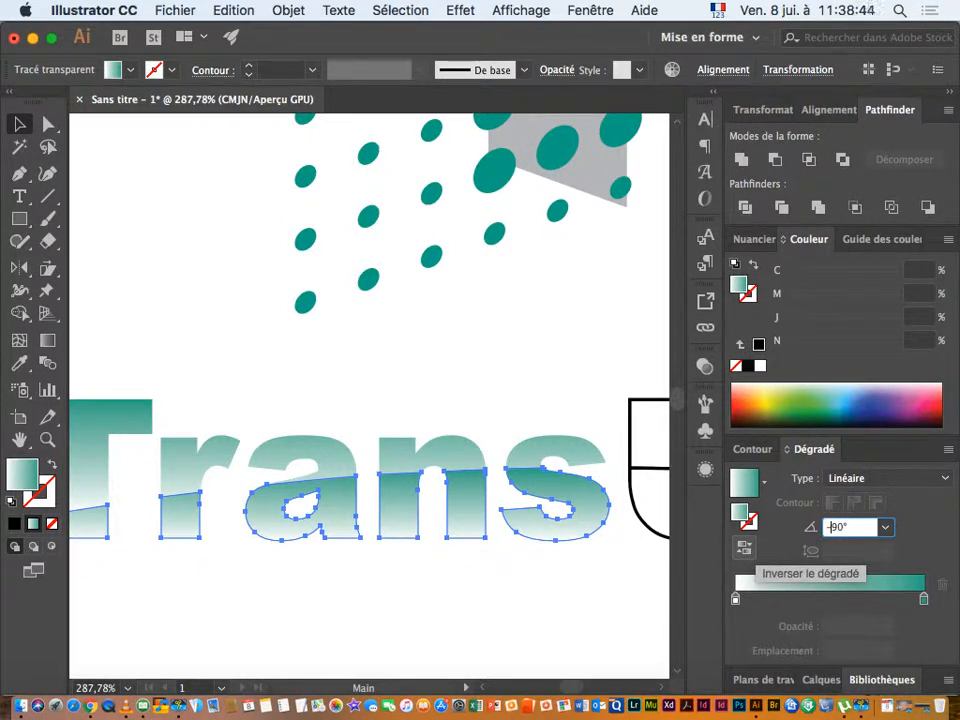
{"action": "key", "text": "Return"}
- Select the upper and lower halves of "Union" and fill them with the white-to-teal linear gradient
{"action": "left_click", "coordinate": [446, 454]}
{"action": "left_click", "coordinate": [446, 459]}
{"action": "left_click_drag", "start_coordinate": [401, 450], "coordinate": [556, 425]}
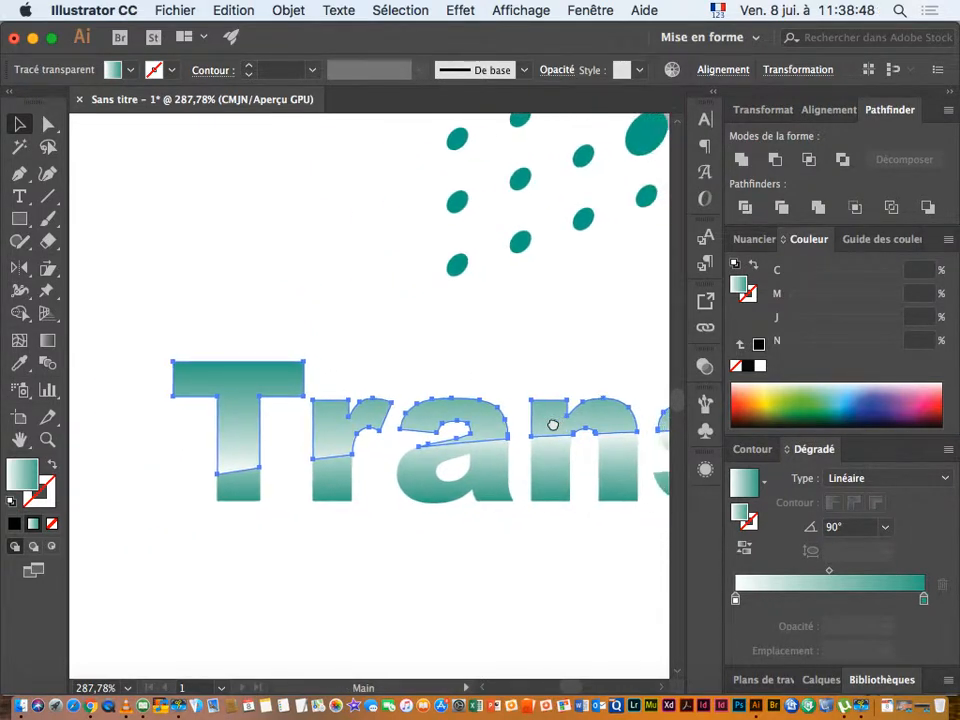
{"action": "scroll", "coordinate": [556, 425], "scroll_direction": "right", "scroll_amount": 10}
{"action": "left_click_drag", "start_coordinate": [517, 303], "coordinate": [459, 439]}
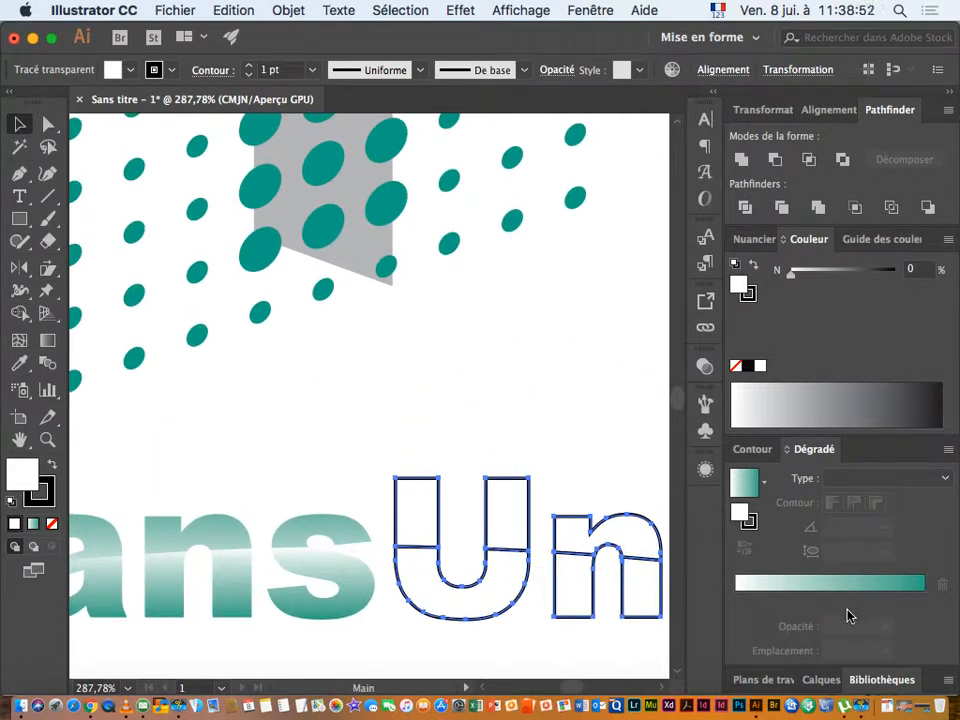
{"action": "left_click", "coordinate": [848, 600]}
- Change the teal end stop of the "Union" gradient to grey with C 0, M 0, J 0, N 50
{"action": "left_click", "coordinate": [924, 600]}
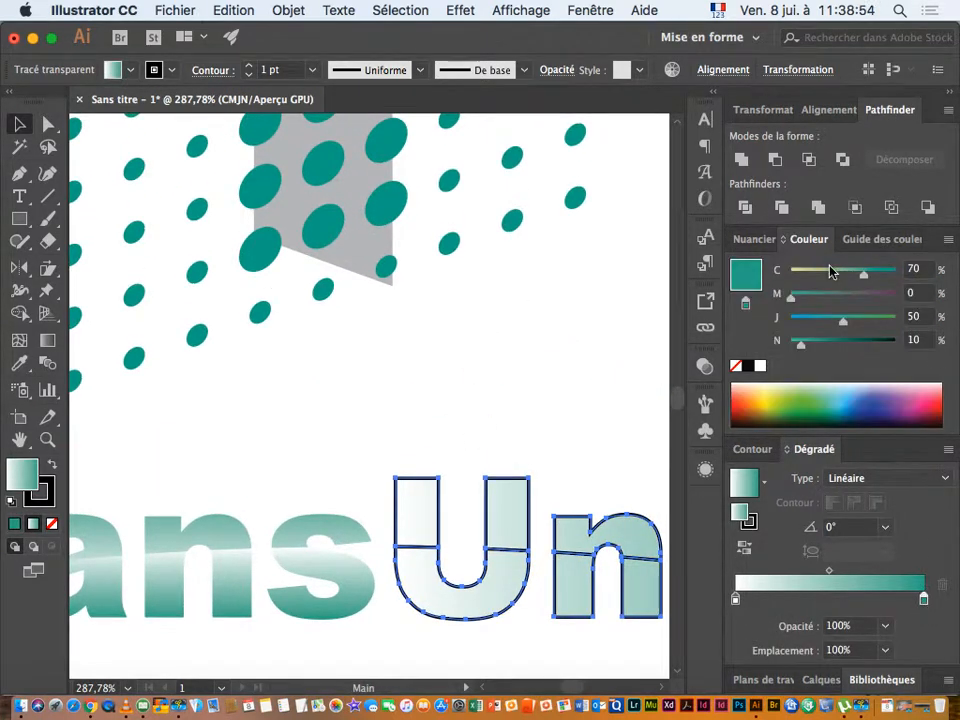
{"action": "left_click_drag", "start_coordinate": [864, 272], "coordinate": [770, 270]}
{"action": "left_click_drag", "start_coordinate": [843, 322], "coordinate": [778, 335]}
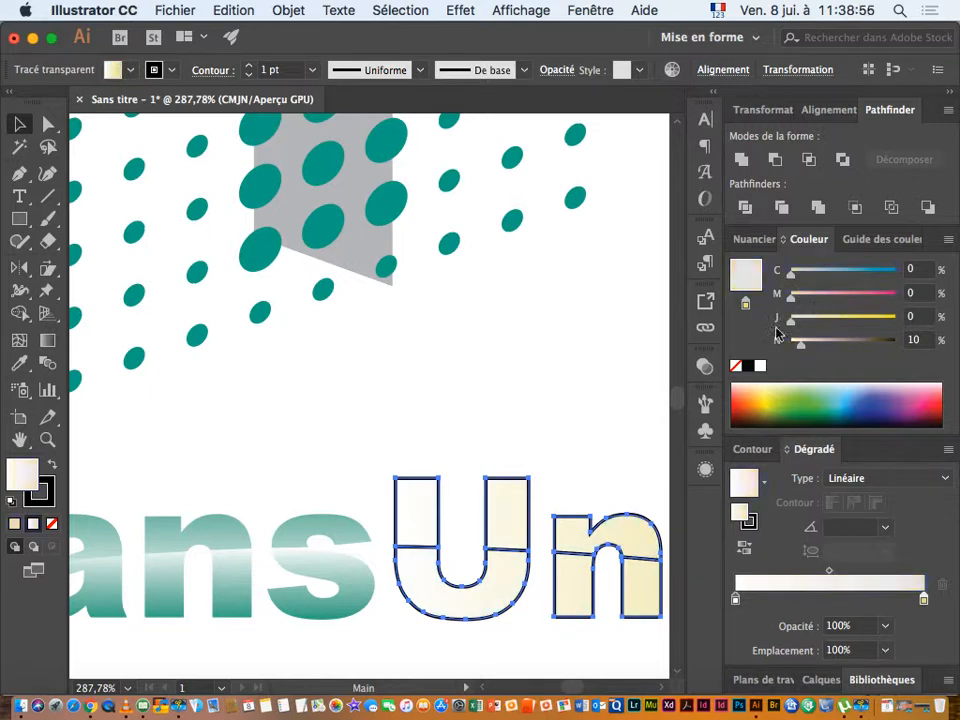
{"action": "left_click_drag", "start_coordinate": [921, 341], "coordinate": [886, 342]}
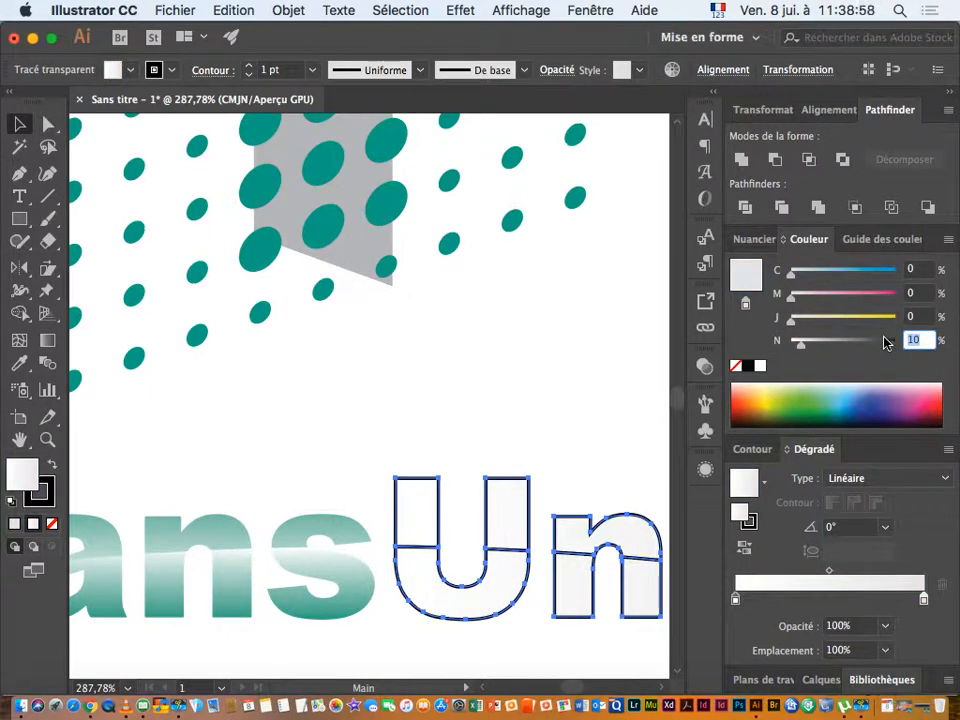
{"action": "type", "text": "50"}
{"action": "key", "text": "Return"}
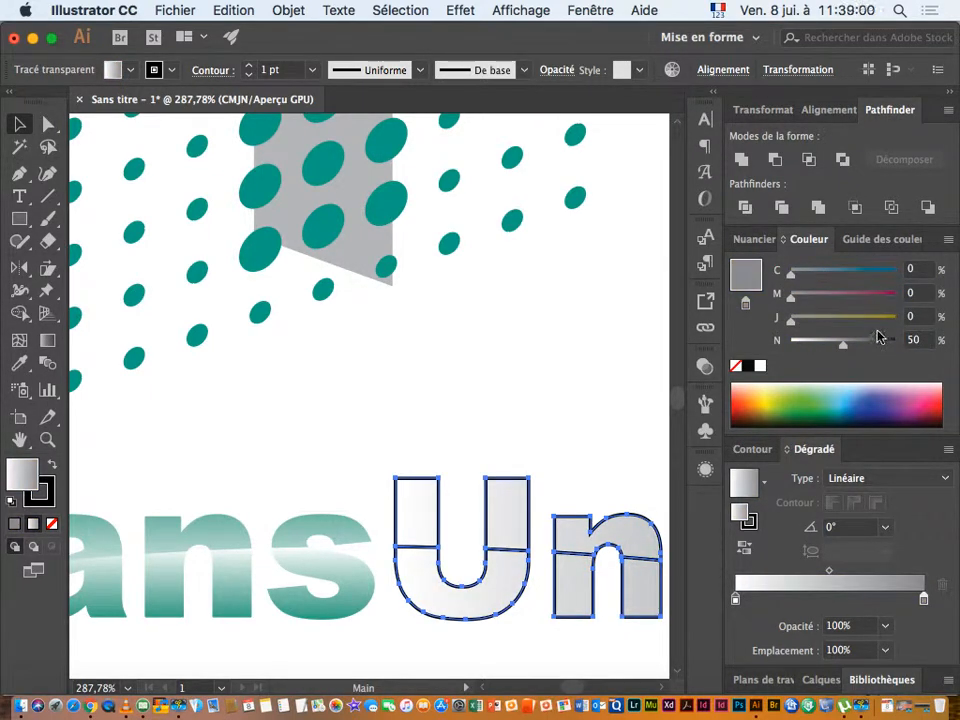
- Set the fill gradient angle of both "Union" halves to 90°
{"action": "left_click", "coordinate": [872, 527]}
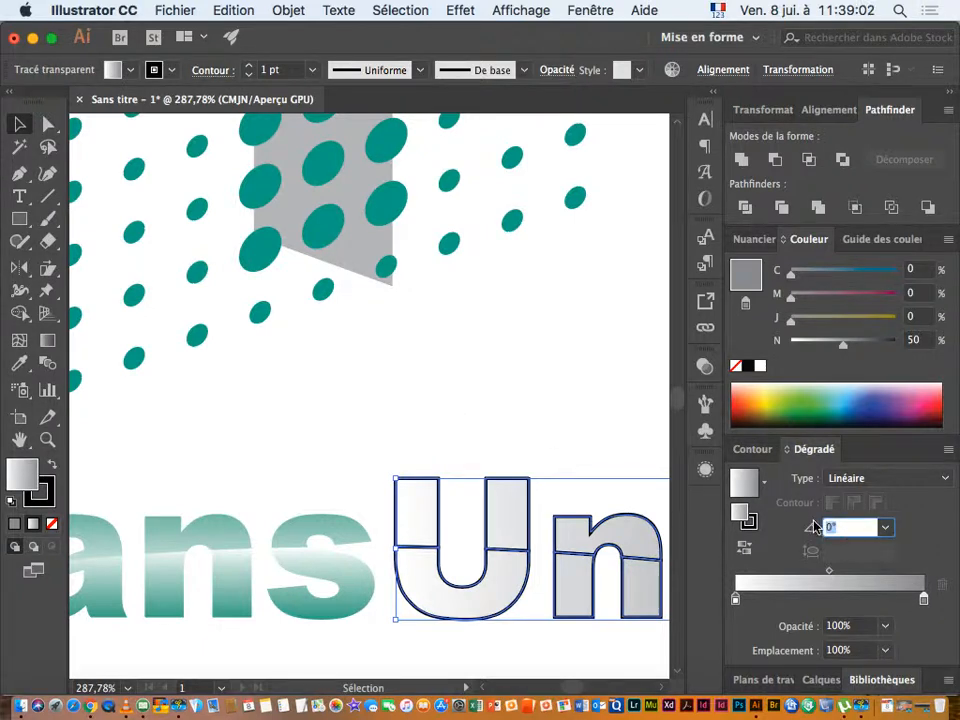
{"action": "type", "text": "90"}
{"action": "key", "text": "Return"}
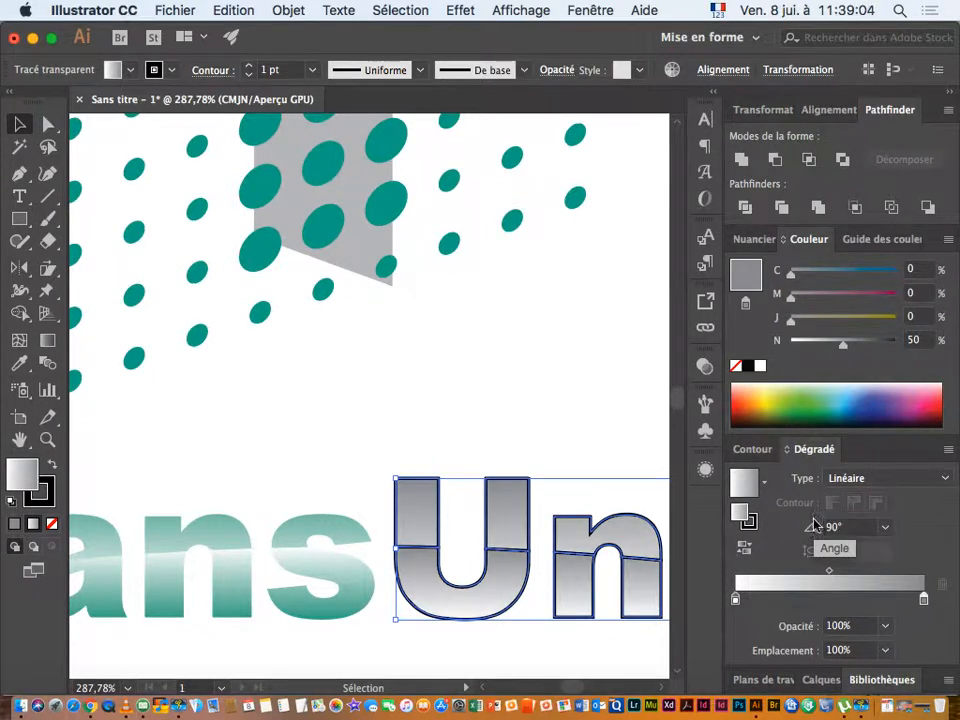
- Set the gradient angle of both "Union" halves to -90° and remove their stroke
{"action": "scroll", "coordinate": [463, 544], "scroll_direction": "right", "scroll_amount": 5}
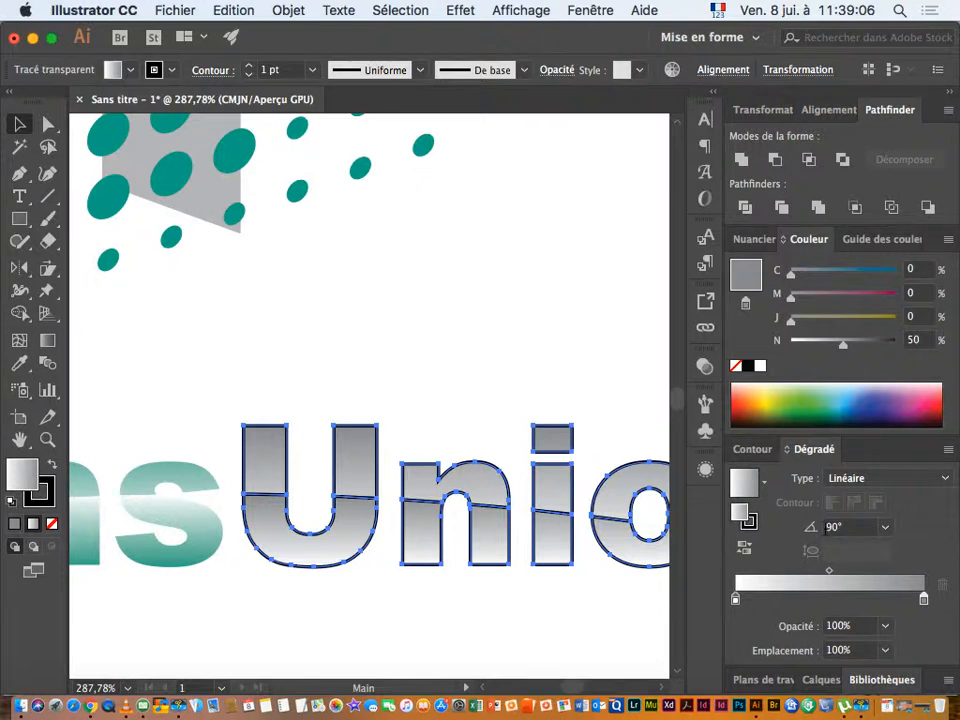
{"action": "left_click", "coordinate": [826, 528]}
{"action": "type", "text": "-"}
{"action": "key", "text": "Return"}
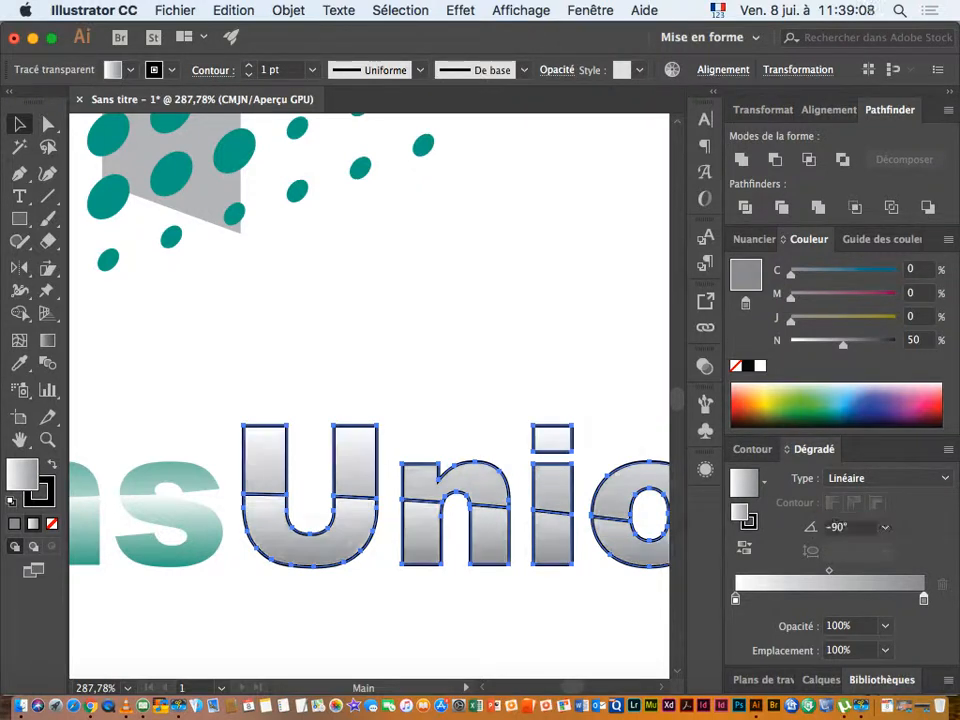
{"action": "left_click", "coordinate": [51, 523]}
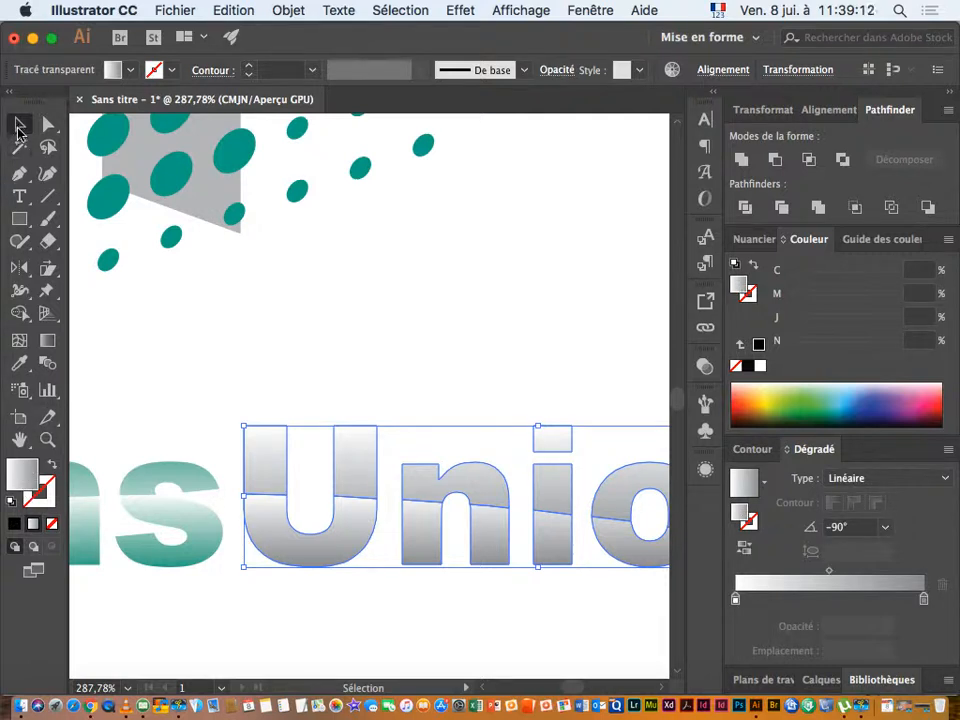
- Select only the upper half of "Union" and set its gradient angle to 90°
{"action": "left_click_drag", "start_coordinate": [489, 510], "coordinate": [446, 476]}
{"action": "left_click", "coordinate": [455, 600]}
{"action": "left_click", "coordinate": [469, 429]}
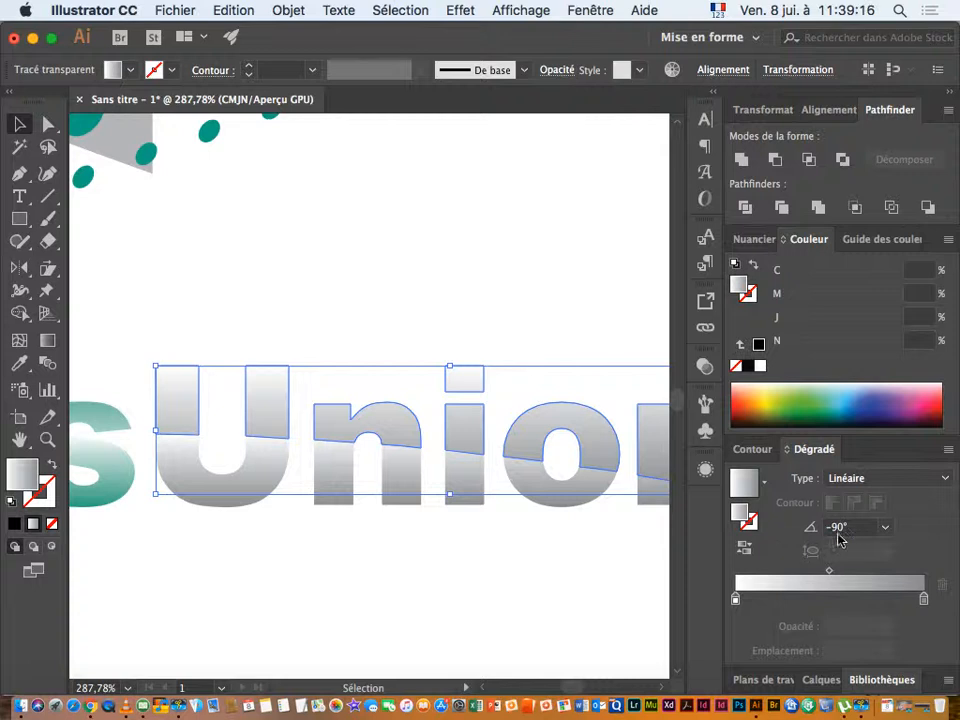
{"action": "left_click_drag", "start_coordinate": [833, 528], "coordinate": [776, 535]}
{"action": "key", "text": "BackSpace"}
{"action": "key", "text": "Return"}
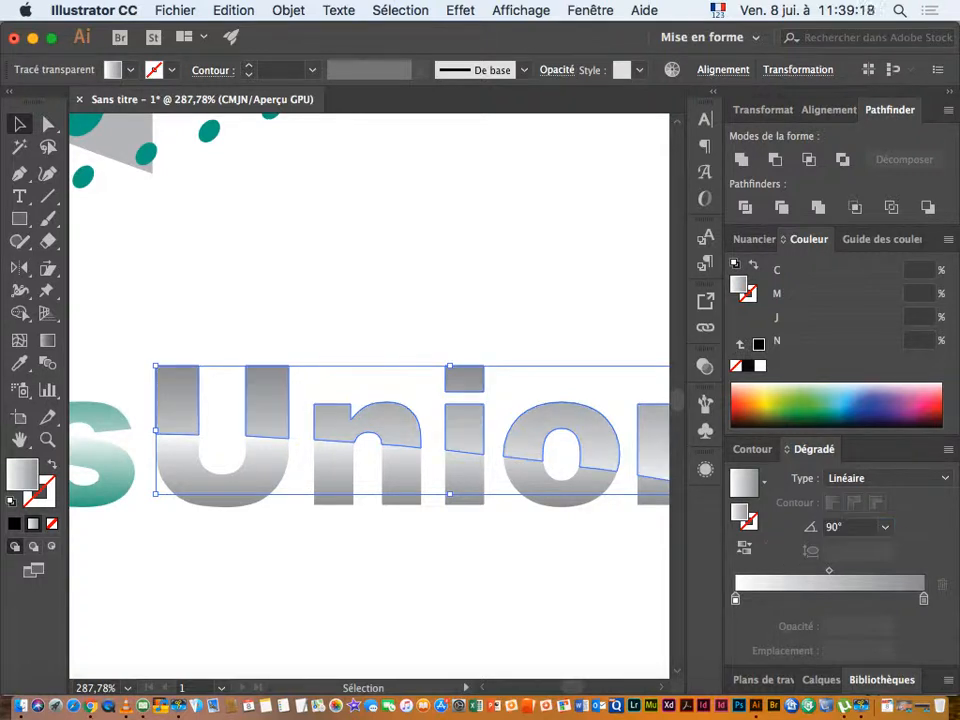
- Select the upper and lower halves of both "Trans" and "Union" together
{"action": "left_click", "coordinate": [406, 584]}
{"action": "key", "text": "super+minus"}
{"action": "key", "text": "super+minus"}
{"action": "key", "text": "super+minus"}
{"action": "left_click_drag", "start_coordinate": [205, 480], "coordinate": [476, 416]}
{"action": "scroll", "coordinate": [230, 396], "scroll_direction": "up", "scroll_amount": 1}
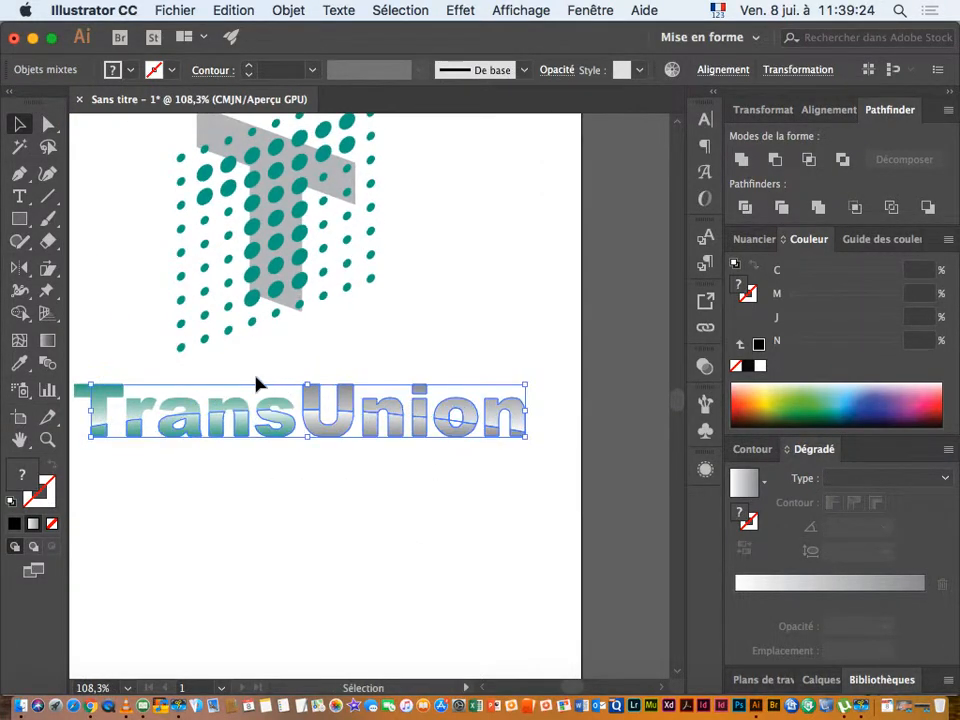
{"action": "left_click", "coordinate": [256, 374]}
{"action": "left_click_drag", "start_coordinate": [251, 363], "coordinate": [432, 474]}
{"action": "key", "text": "super+space"}
{"action": "left_click_drag", "start_coordinate": [192, 414], "coordinate": [533, 427]}
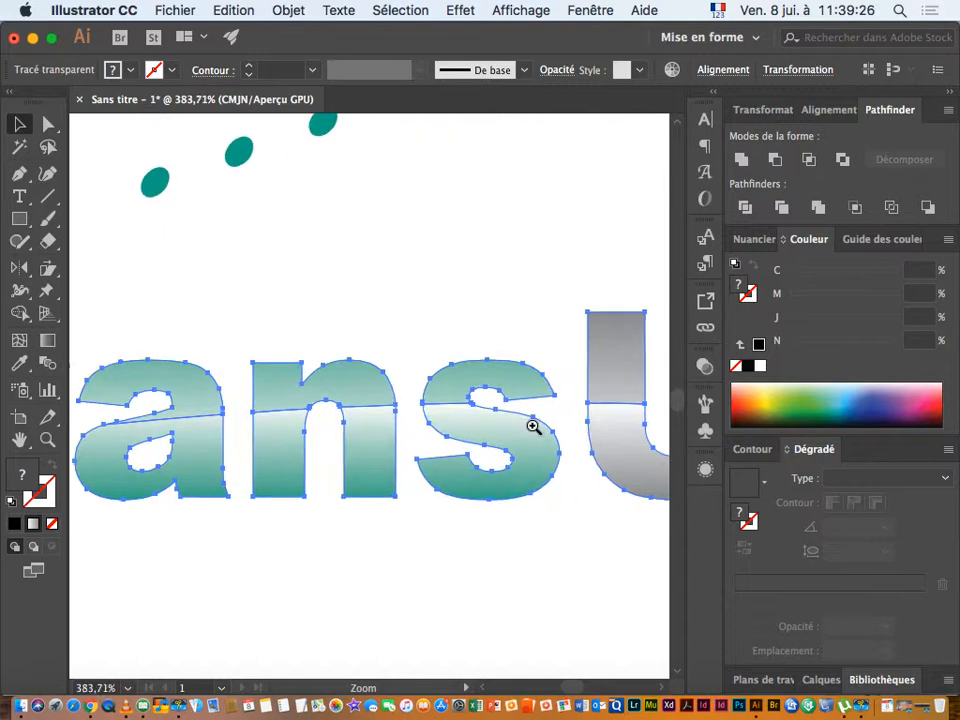
{"action": "scroll", "coordinate": [533, 427], "scroll_direction": "left", "scroll_amount": 5}
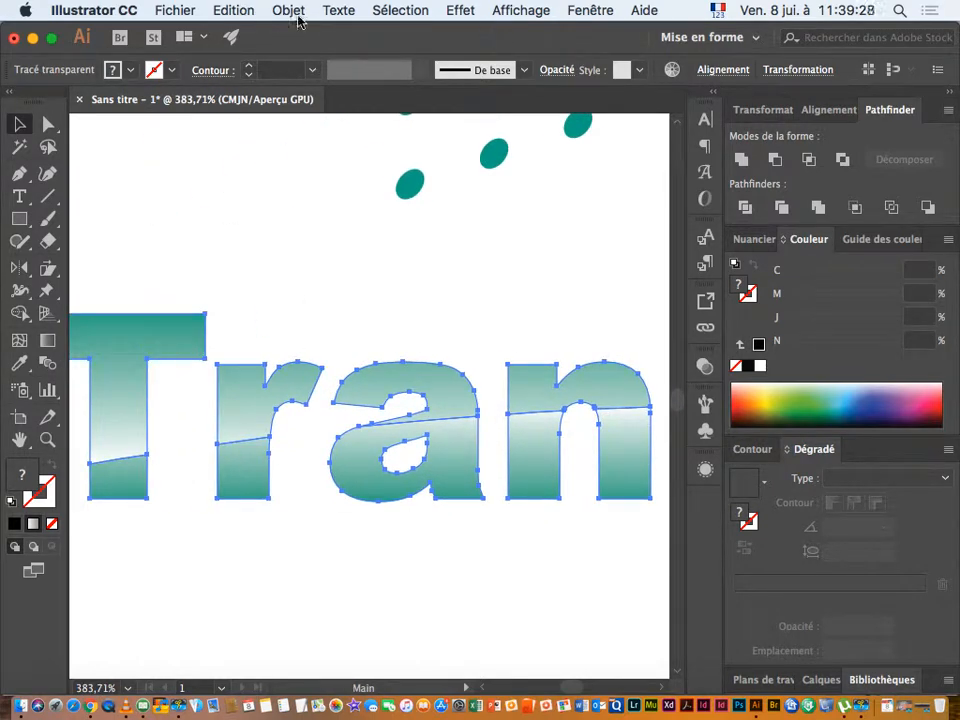
- Apply an outward Offset Path with mitered joins and a miter limit of 4 to the selected letter halves, using the preview
{"action": "left_click", "coordinate": [292, 12]}
{"action": "mouse_move", "coordinate": [324, 404]}
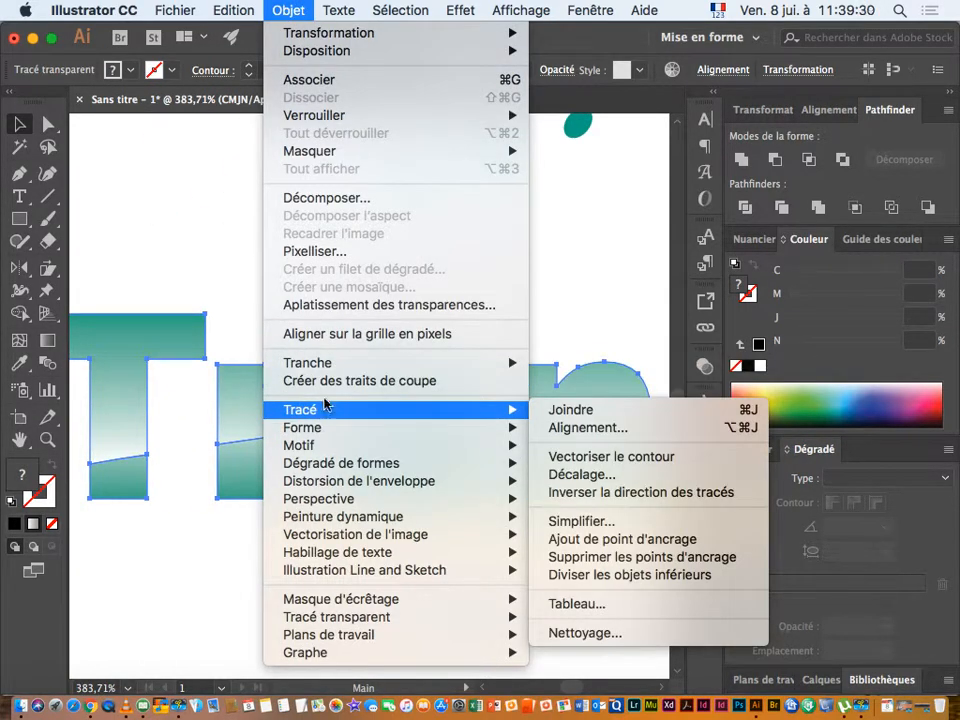
{"action": "left_click", "coordinate": [585, 478]}
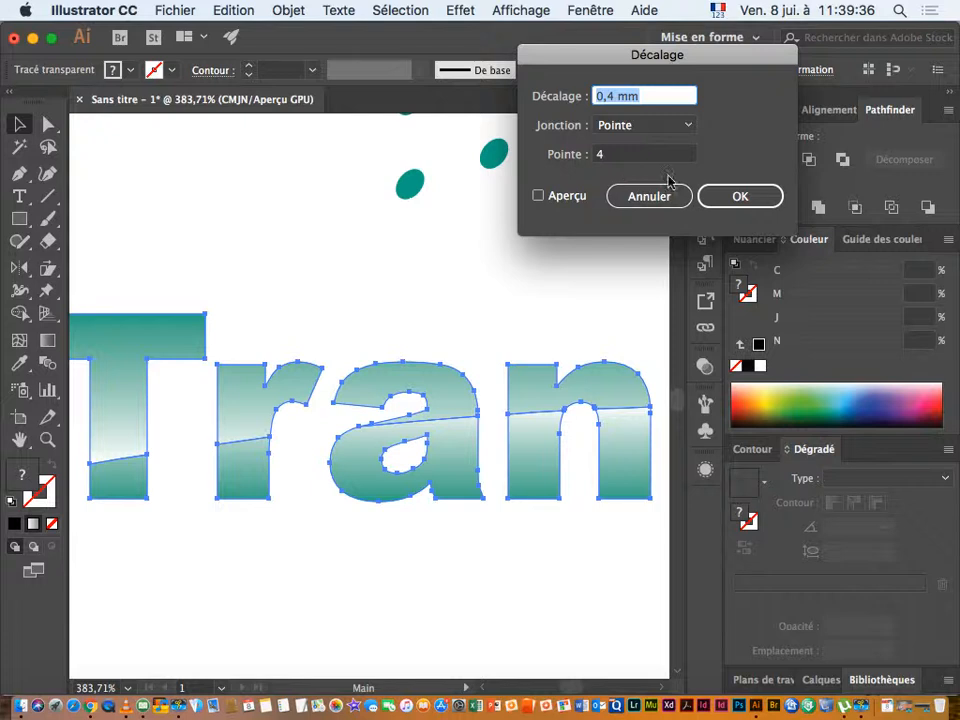
{"action": "left_click", "coordinate": [563, 197]}
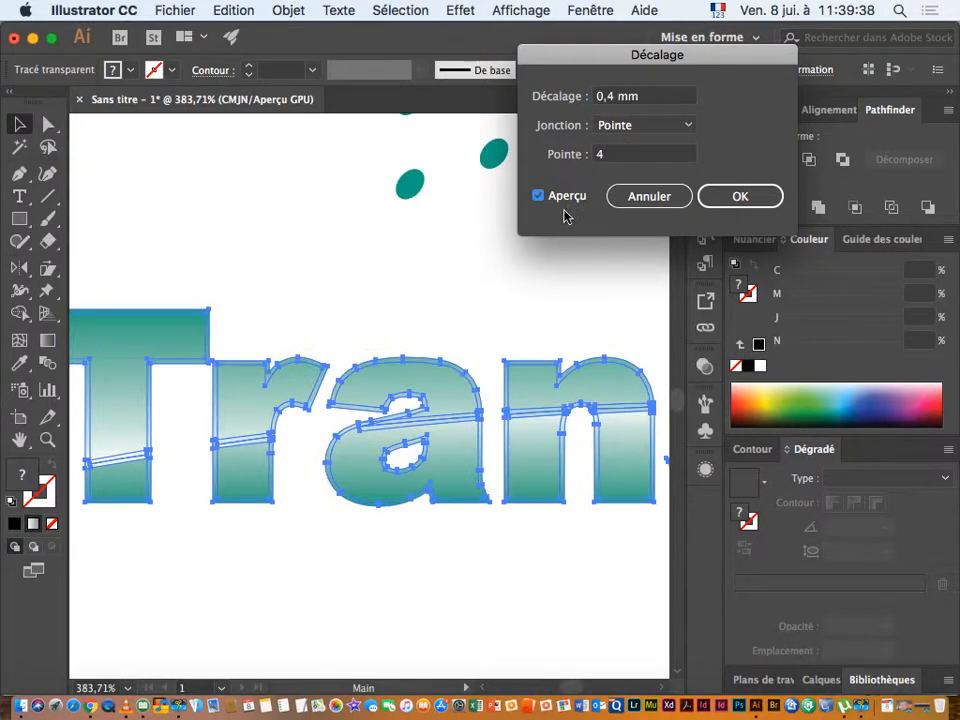
{"action": "key", "text": "super+space"}
{"action": "key", "text": "Escape"}
{"action": "left_click", "coordinate": [614, 97]}
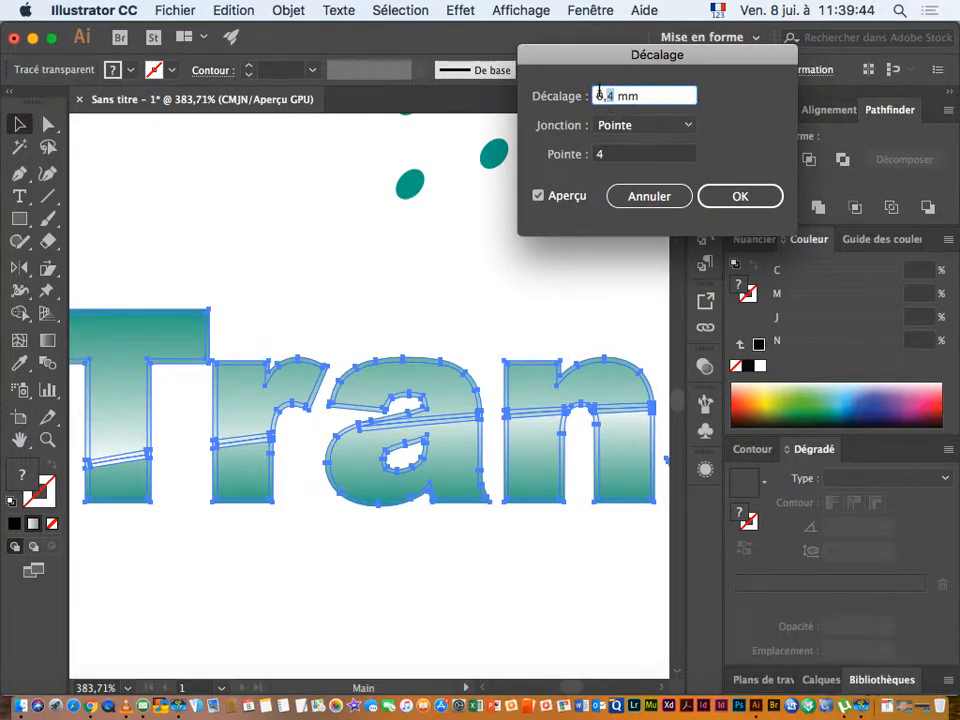
{"action": "left_click", "coordinate": [739, 195]}
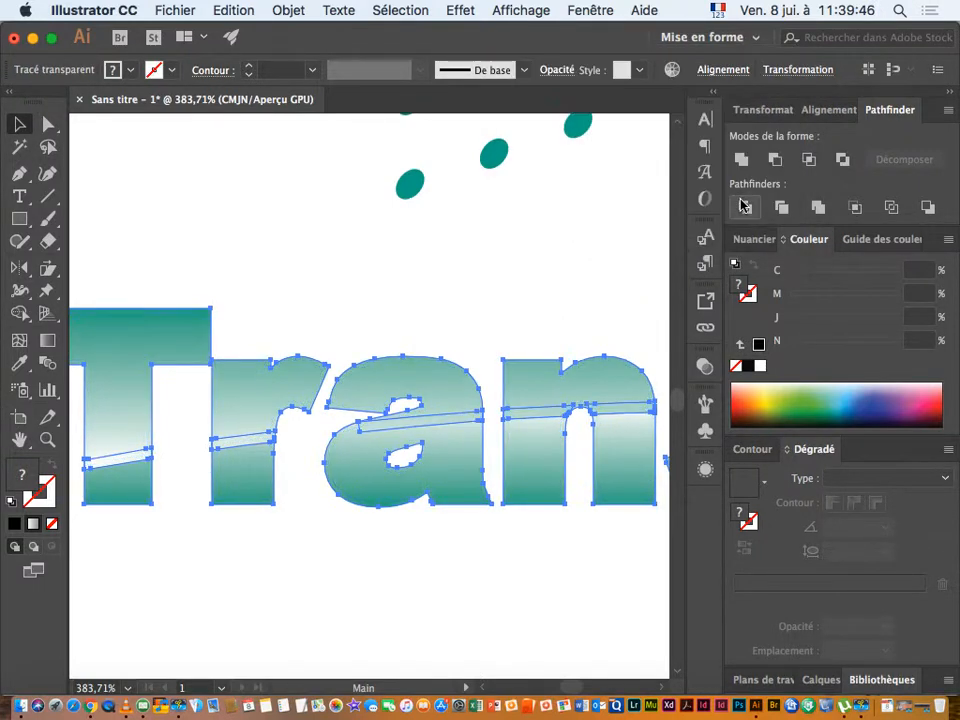
- Unite the offset letter paths into one outline shape and send it to the back, behind the wordmark
{"action": "scroll", "coordinate": [372, 410], "scroll_direction": "up", "scroll_amount": 2}
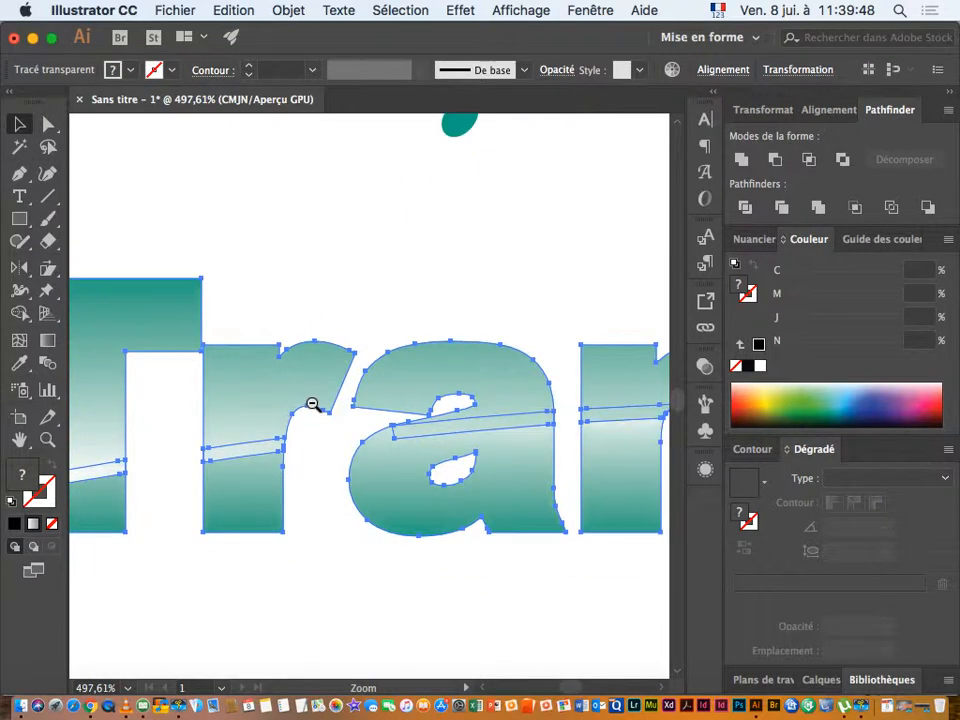
{"action": "left_click", "coordinate": [371, 439]}
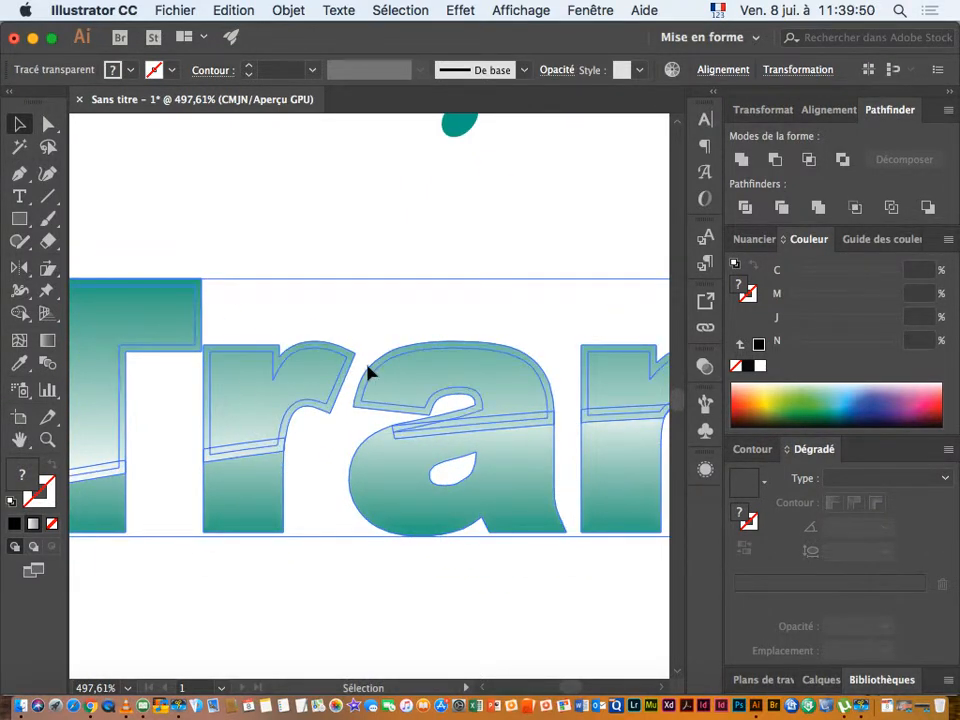
{"action": "left_click", "coordinate": [743, 164]}
{"action": "right_click", "coordinate": [268, 359]}
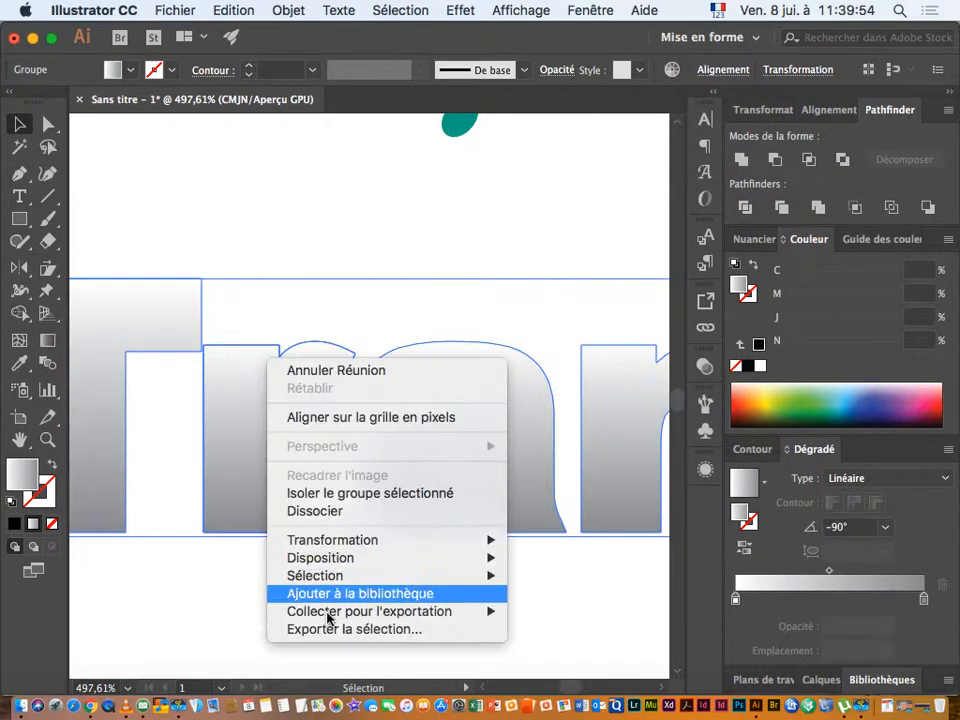
{"action": "mouse_move", "coordinate": [340, 558]}
{"action": "left_click", "coordinate": [531, 611]}
{"action": "left_click_drag", "start_coordinate": [365, 381], "coordinate": [580, 377]}
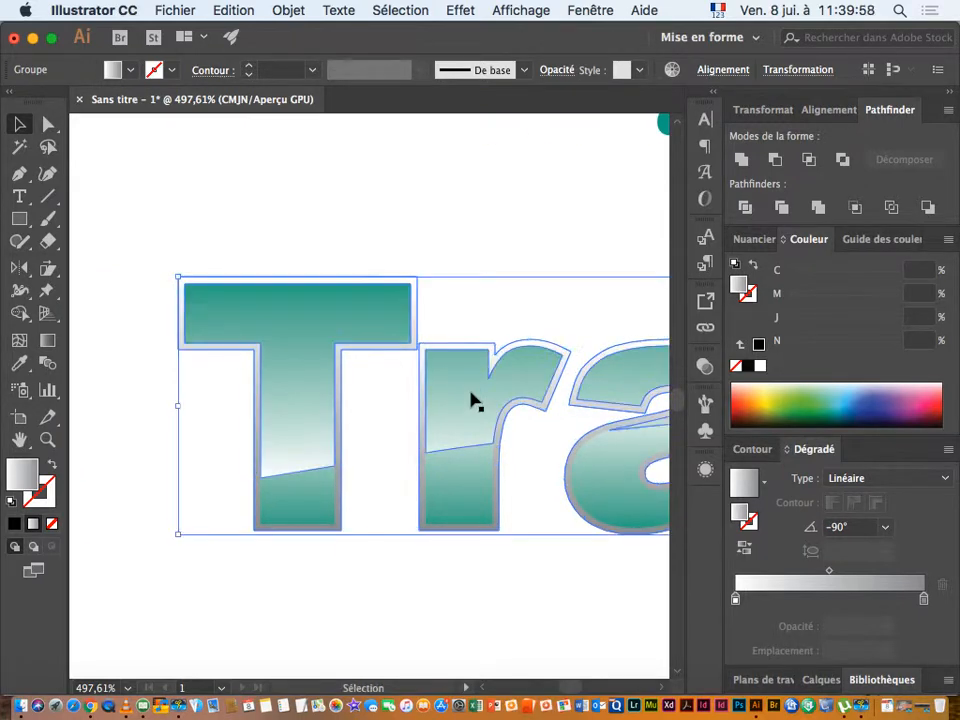
{"action": "key", "text": "super+minus"}
{"action": "key", "text": "super+minus"}
{"action": "key", "text": "super+minus"}
{"action": "left_click_drag", "start_coordinate": [243, 416], "coordinate": [420, 401]}
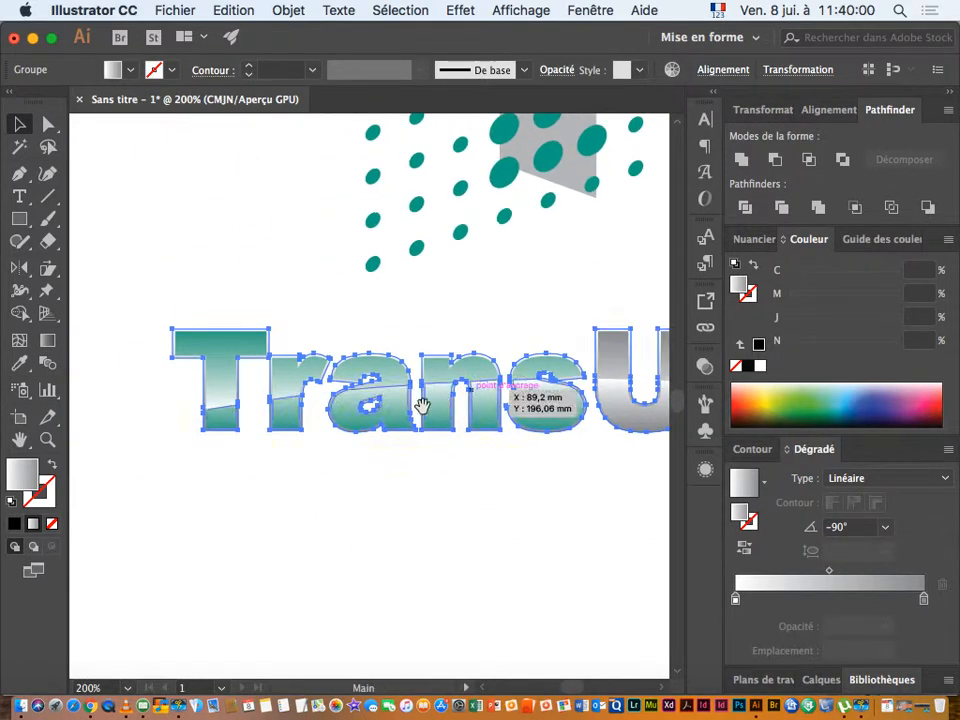
{"action": "left_click", "coordinate": [174, 285]}
{"action": "left_click", "coordinate": [173, 366]}
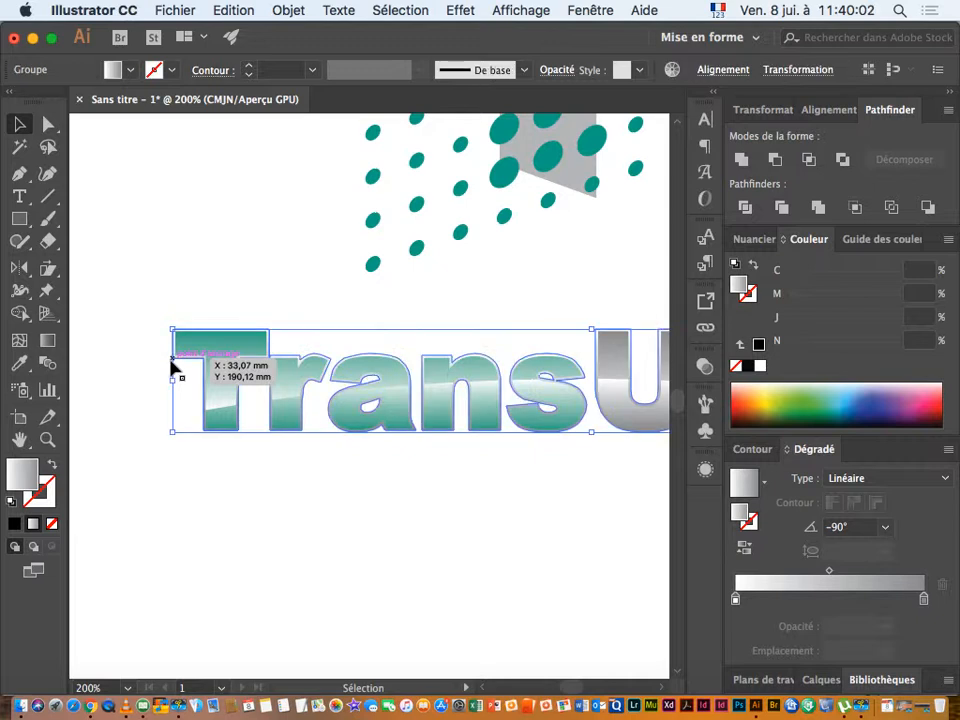
{"action": "key", "text": "super+space"}
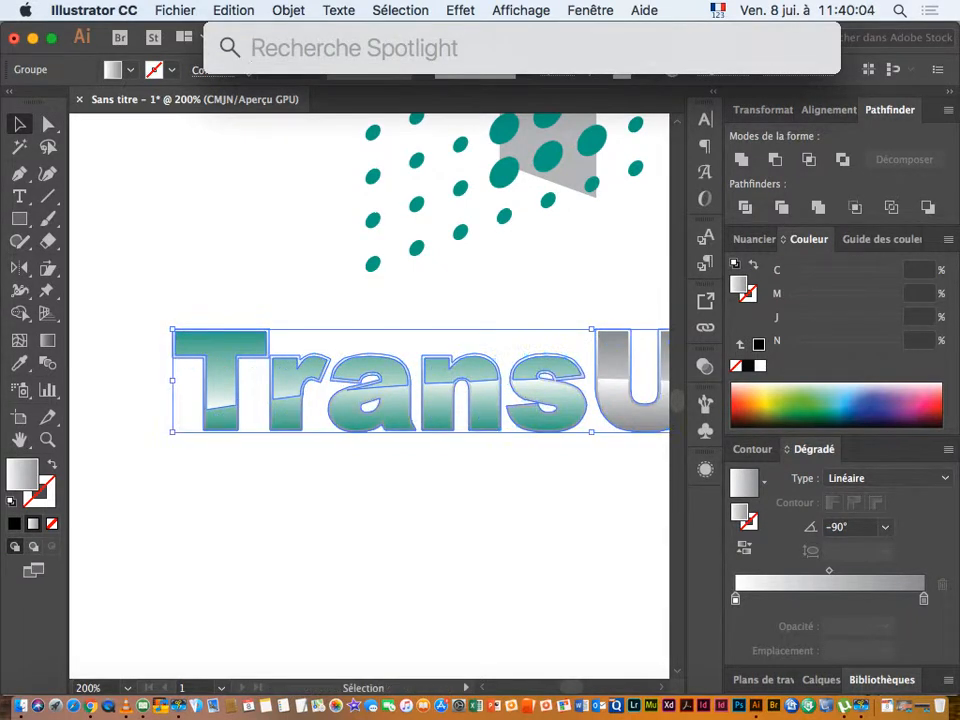
{"action": "left_click", "coordinate": [146, 388]}
{"action": "left_click_drag", "start_coordinate": [118, 333], "coordinate": [575, 480]}
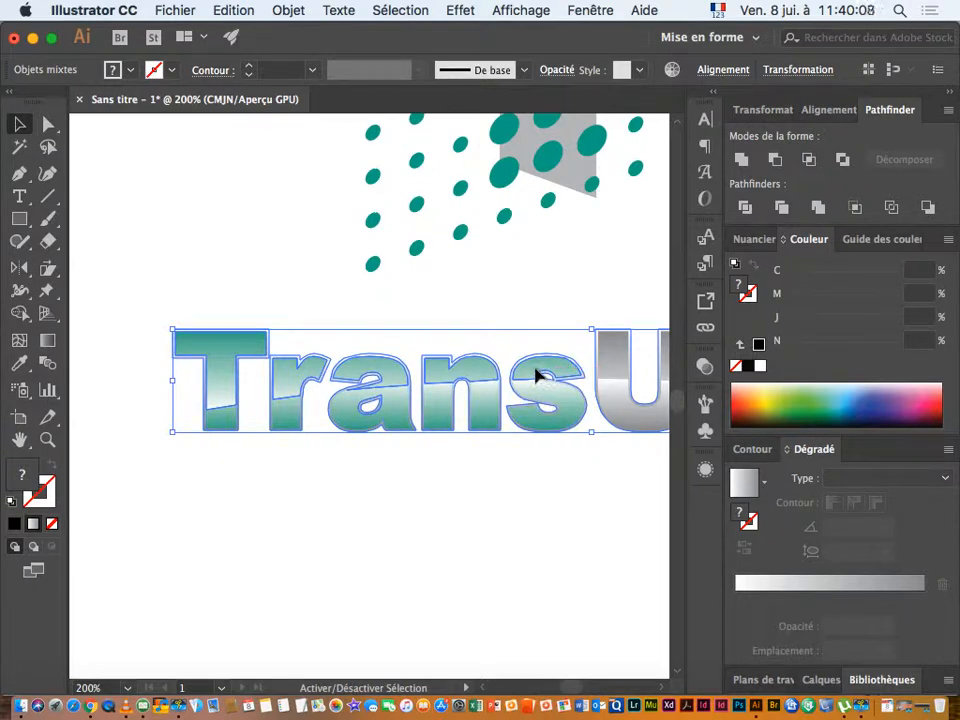
{"action": "key", "text": "super+space"}
{"action": "left_click_drag", "start_coordinate": [570, 464], "coordinate": [233, 447]}
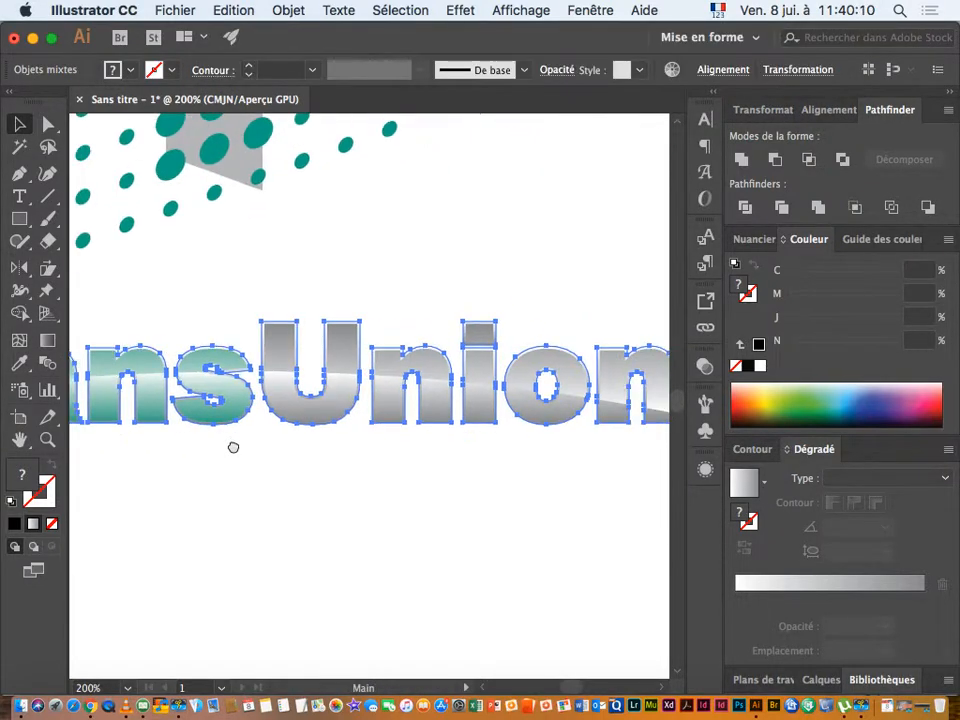
{"action": "left_click_drag", "start_coordinate": [471, 397], "coordinate": [318, 404]}
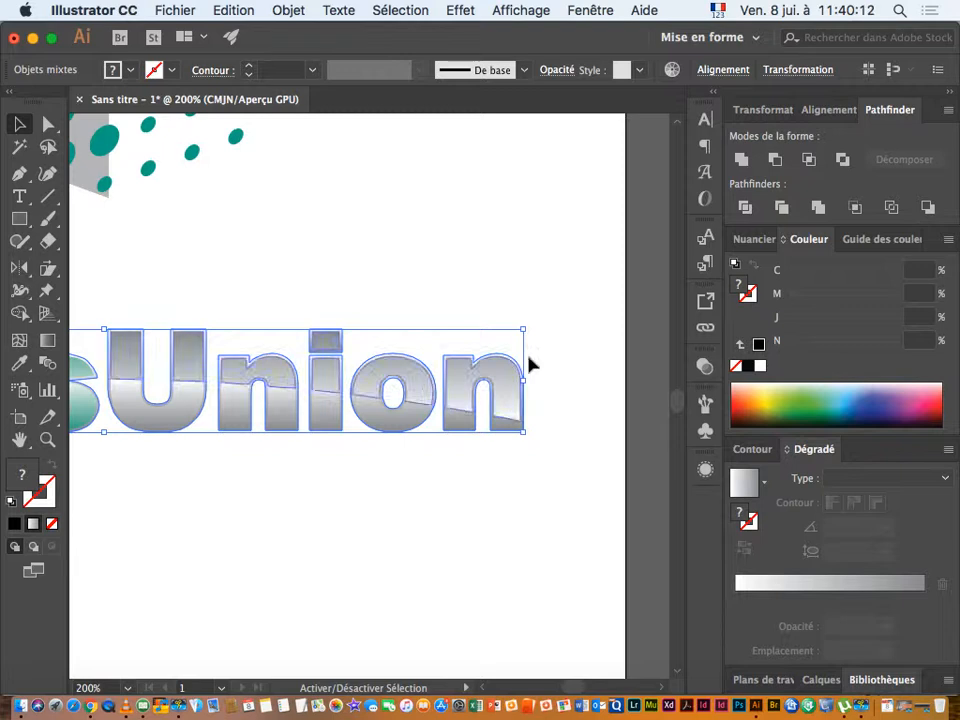
{"action": "left_click_drag", "start_coordinate": [176, 363], "coordinate": [456, 398]}
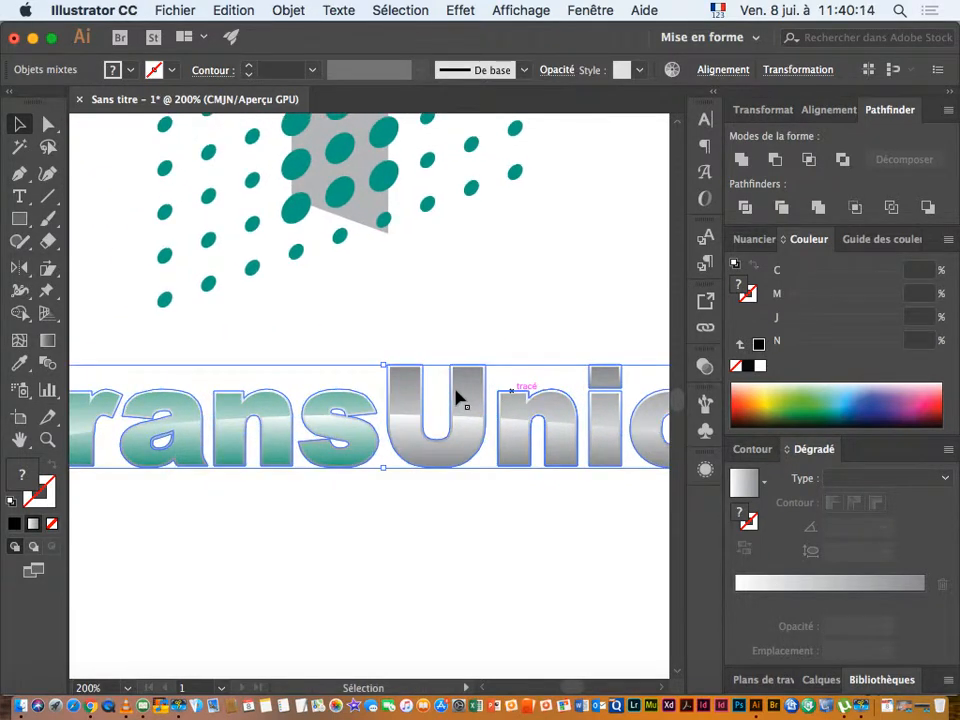
{"action": "left_click", "coordinate": [326, 343]}
- Select the gradient-filled upper and lower halves of "Trans" and "Union" and lock them
{"action": "left_click_drag", "start_coordinate": [180, 413], "coordinate": [353, 368]}
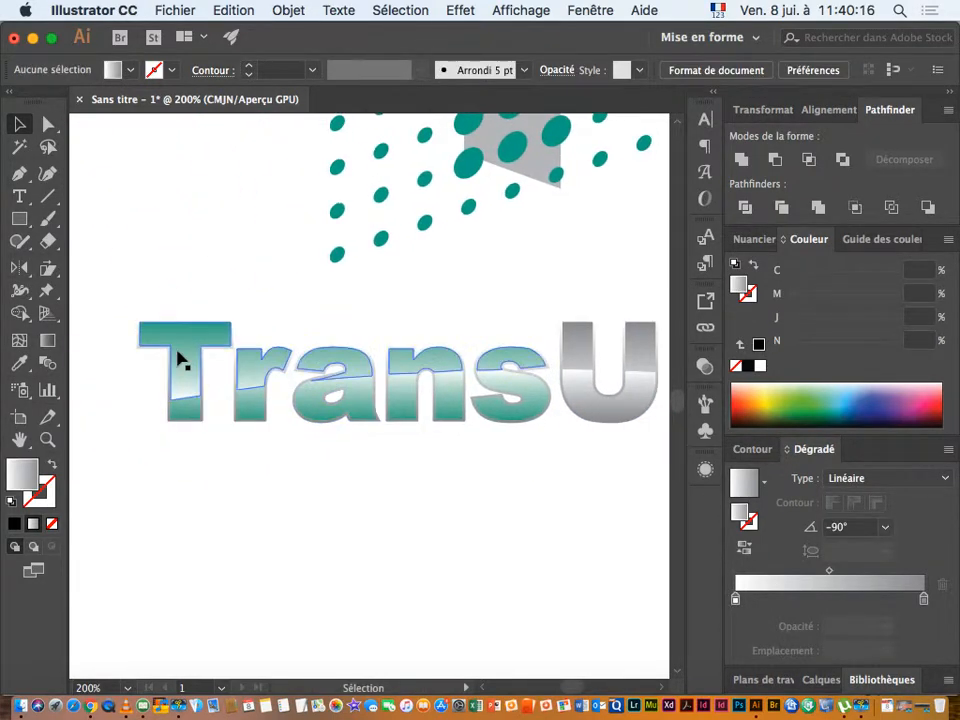
{"action": "left_click", "coordinate": [180, 360]}
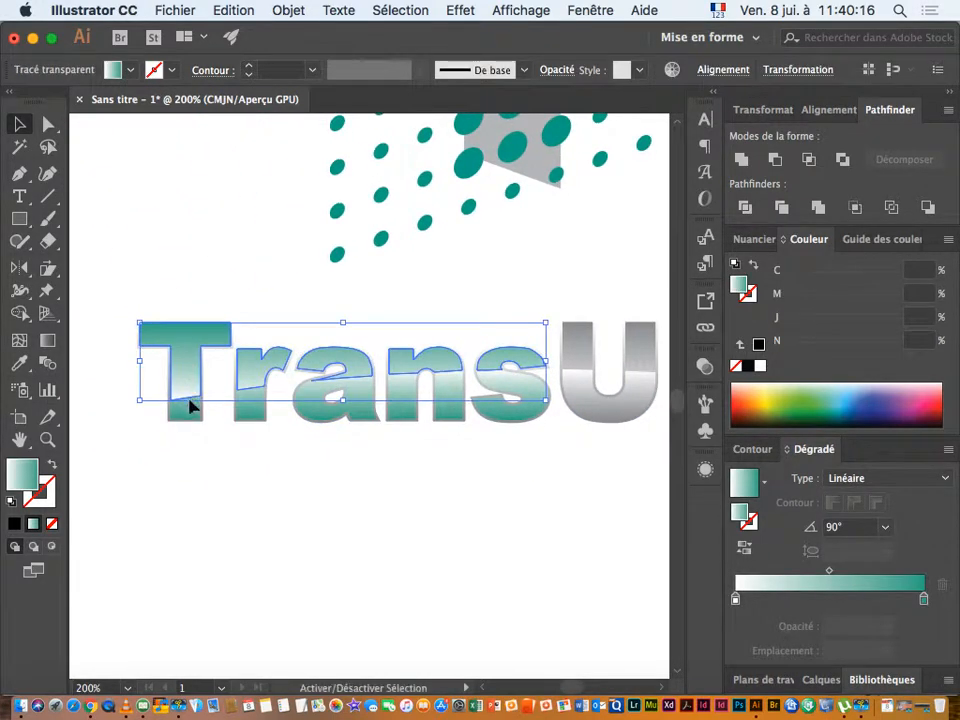
{"action": "left_click", "coordinate": [588, 378], "text": "shift"}
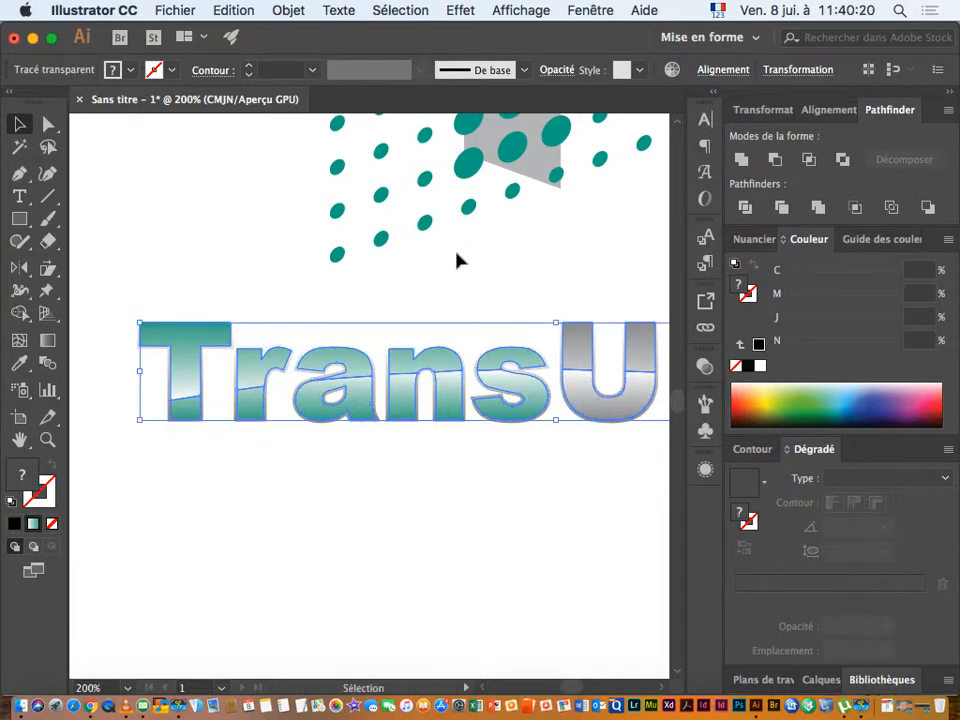
{"action": "left_click", "coordinate": [288, 10]}
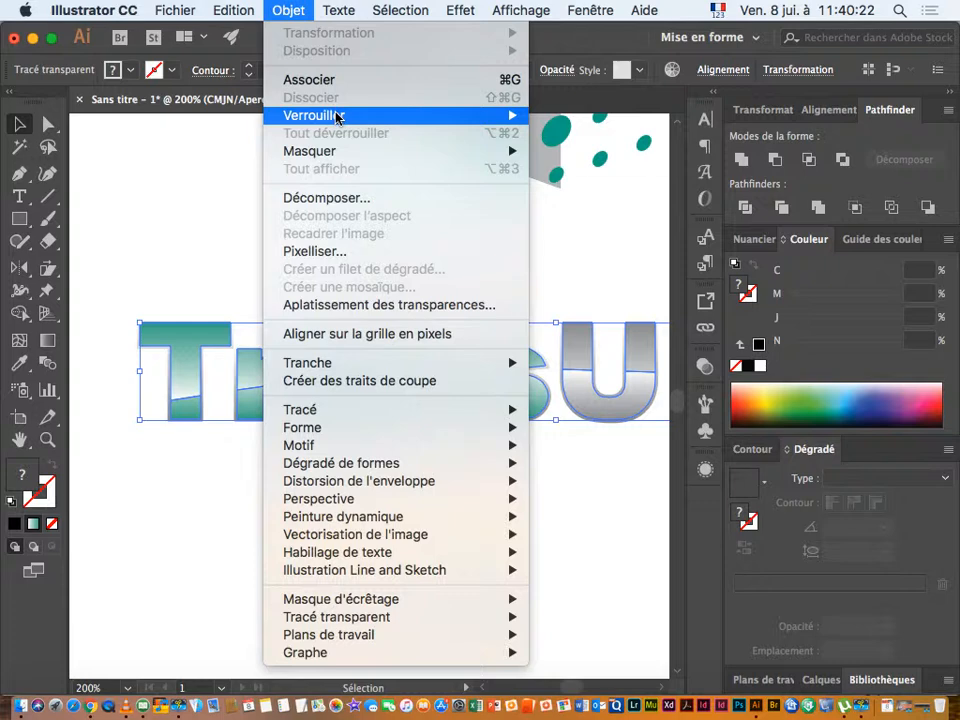
{"action": "mouse_move", "coordinate": [331, 120]}
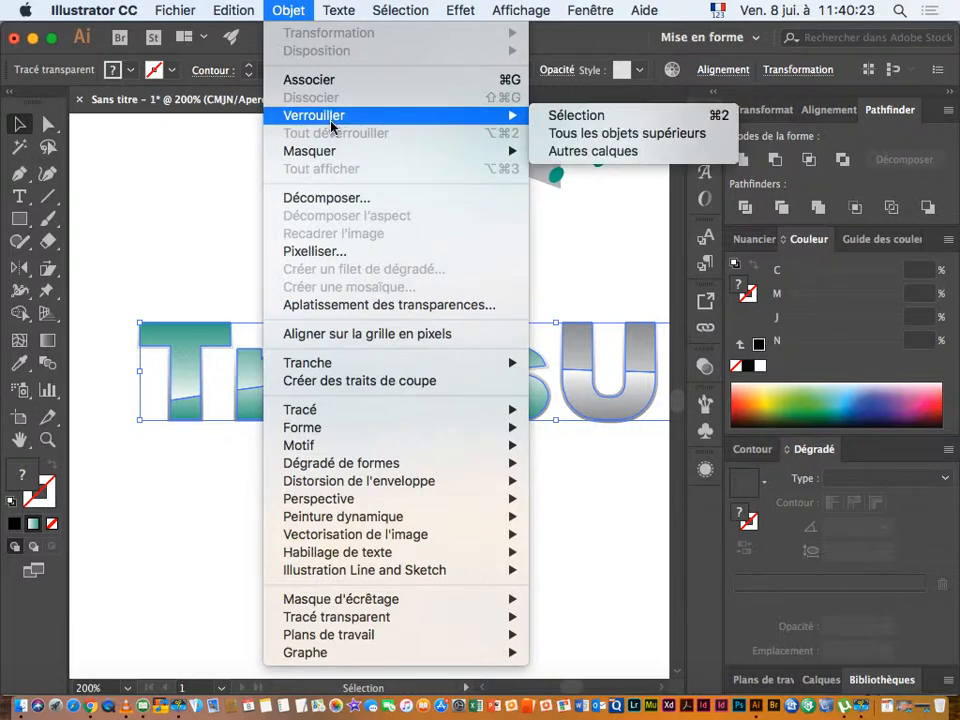
{"action": "left_click", "coordinate": [565, 115]}
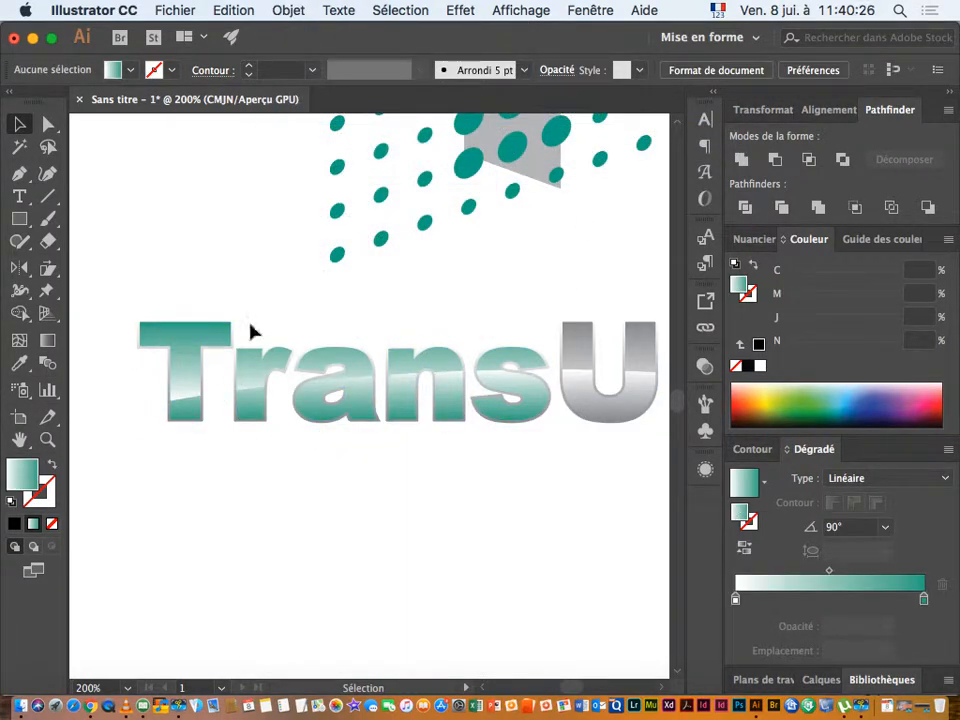
- Select the outline shapes behind the letters and fill them with the teal gradient sampled from the "r" using the Eyedropper
{"action": "scroll", "coordinate": [206, 318], "scroll_direction": "up", "scroll_amount": 2}
{"action": "scroll", "coordinate": [206, 318], "scroll_direction": "left", "scroll_amount": 1}
{"action": "left_click_drag", "start_coordinate": [133, 381], "coordinate": [549, 484]}
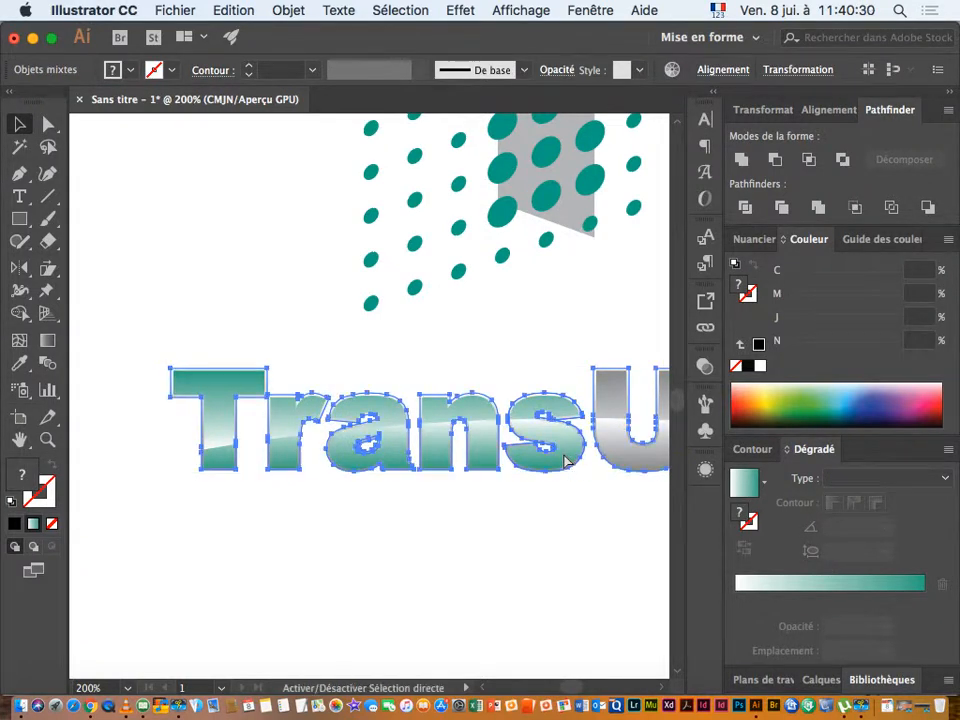
{"action": "key", "text": "super+space"}
{"action": "left_click_drag", "start_coordinate": [489, 403], "coordinate": [631, 460]}
{"action": "left_click", "coordinate": [631, 460]}
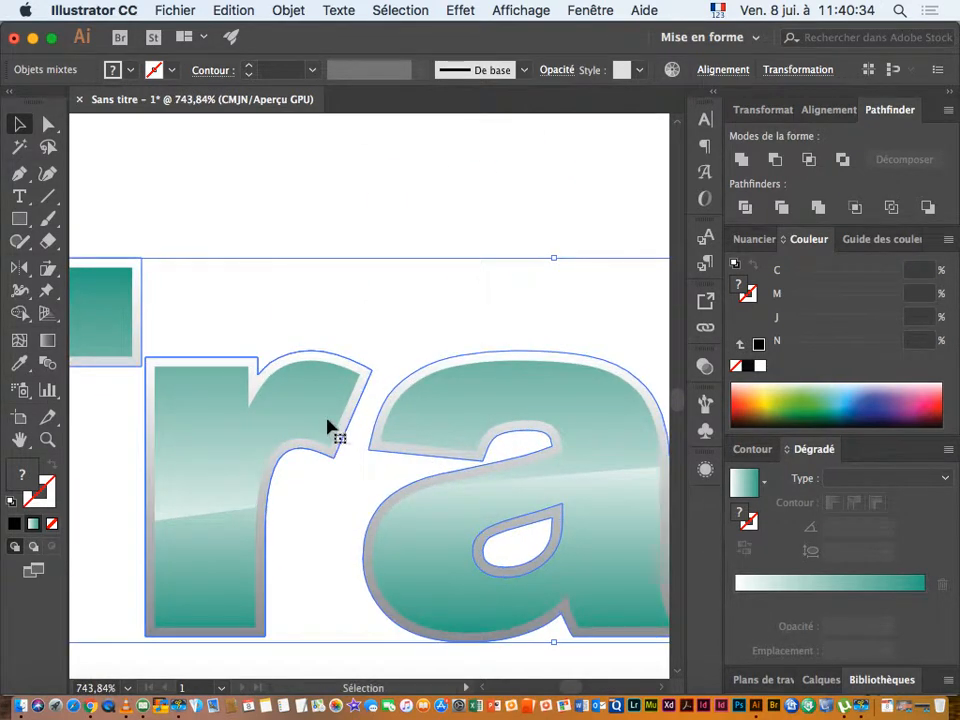
{"action": "key", "text": "i"}
{"action": "left_click", "coordinate": [240, 421]}
{"action": "key", "text": "v"}
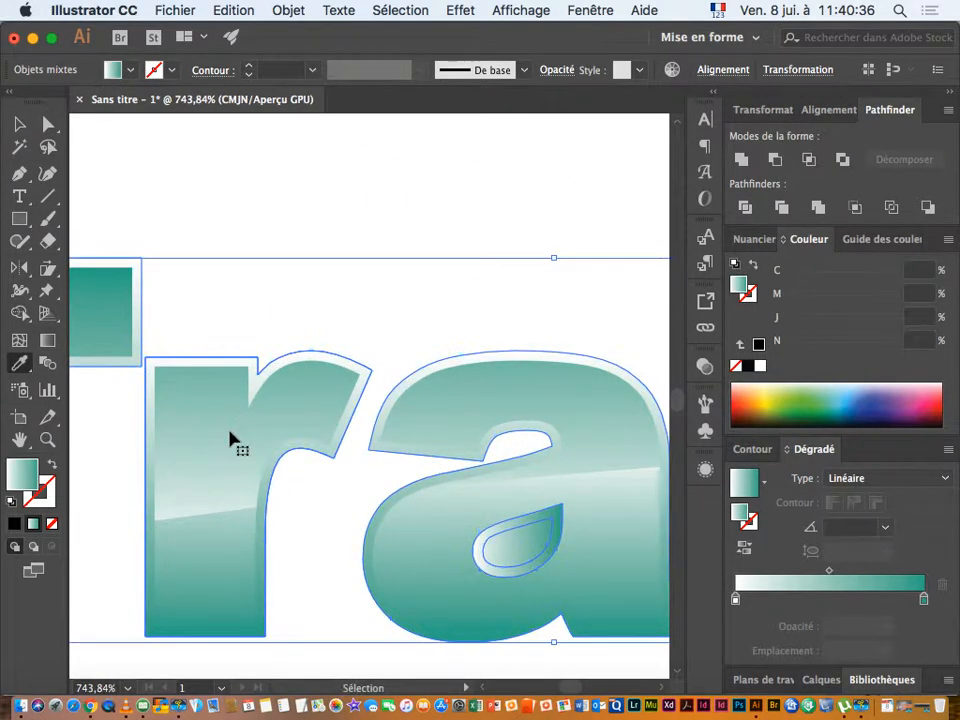
- Delete the leftover gradient-filled shape covering the counter of the "a", checking its paths in outline view
{"action": "scroll", "coordinate": [230, 438], "scroll_direction": "down", "scroll_amount": 3}
{"action": "key", "text": "i"}
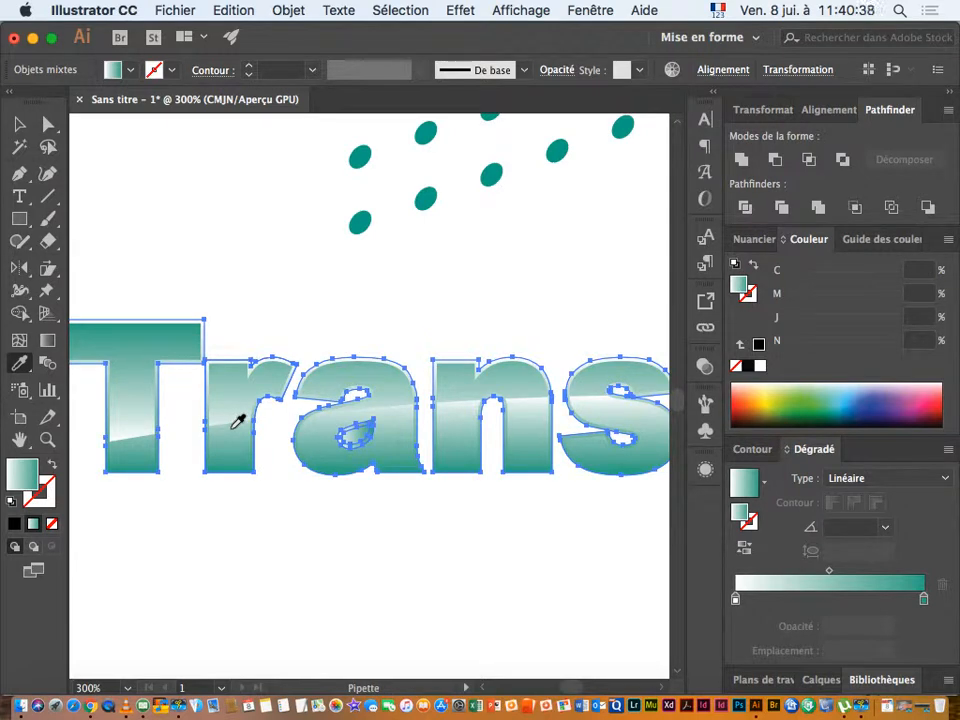
{"action": "key", "text": "a"}
{"action": "left_click", "coordinate": [366, 548]}
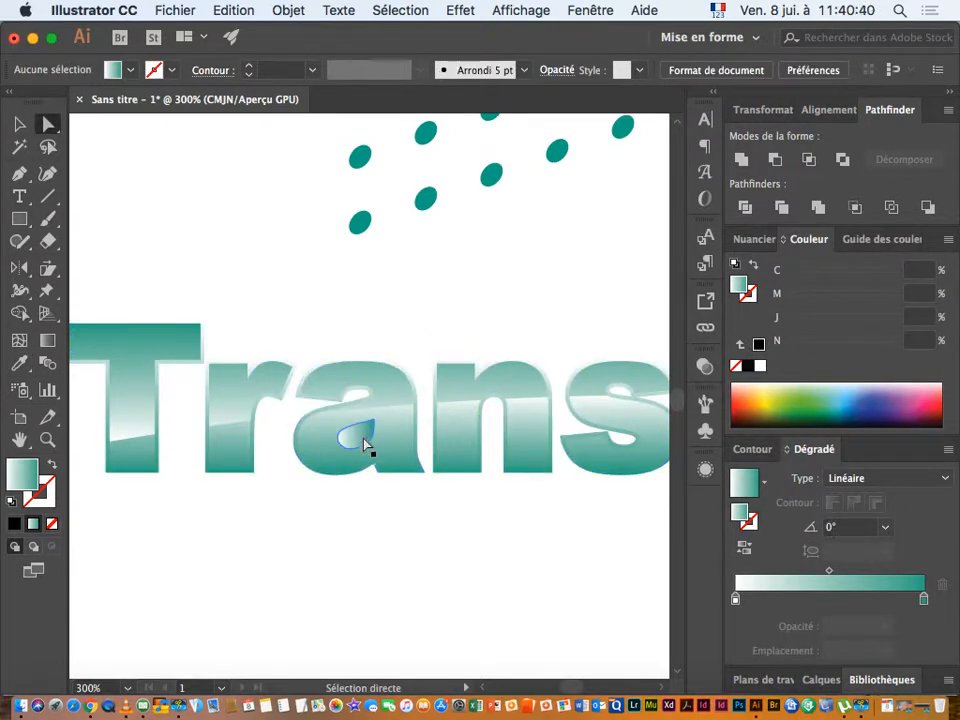
{"action": "left_click", "coordinate": [359, 433]}
{"action": "key", "text": "super+space"}
{"action": "left_click_drag", "start_coordinate": [315, 422], "coordinate": [568, 493]}
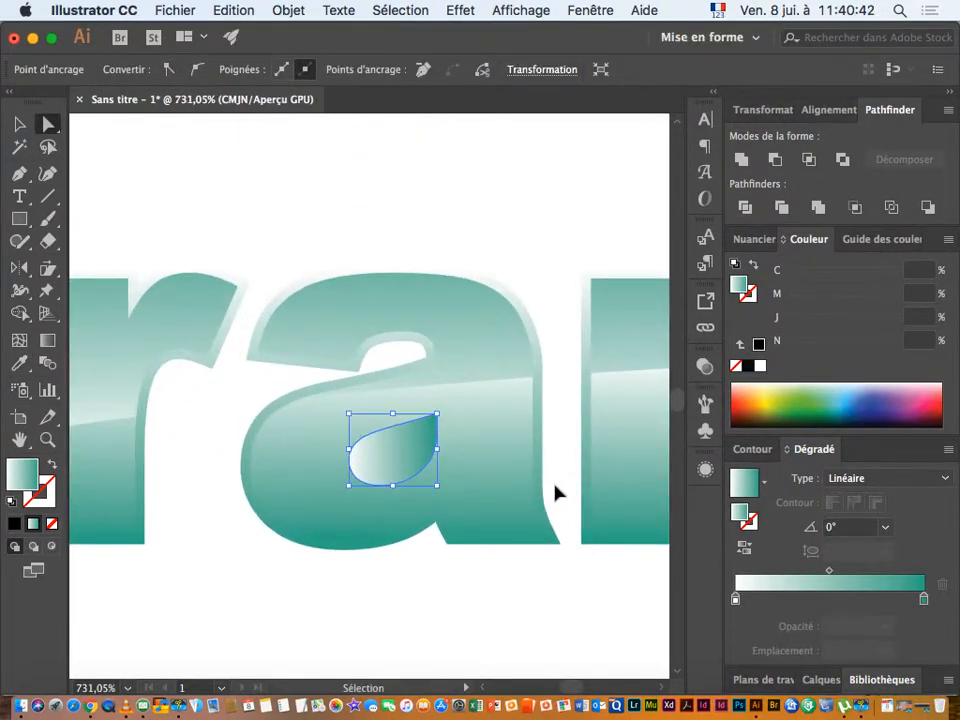
{"action": "key", "text": "super+y"}
{"action": "left_click_drag", "start_coordinate": [375, 428], "coordinate": [546, 497]}
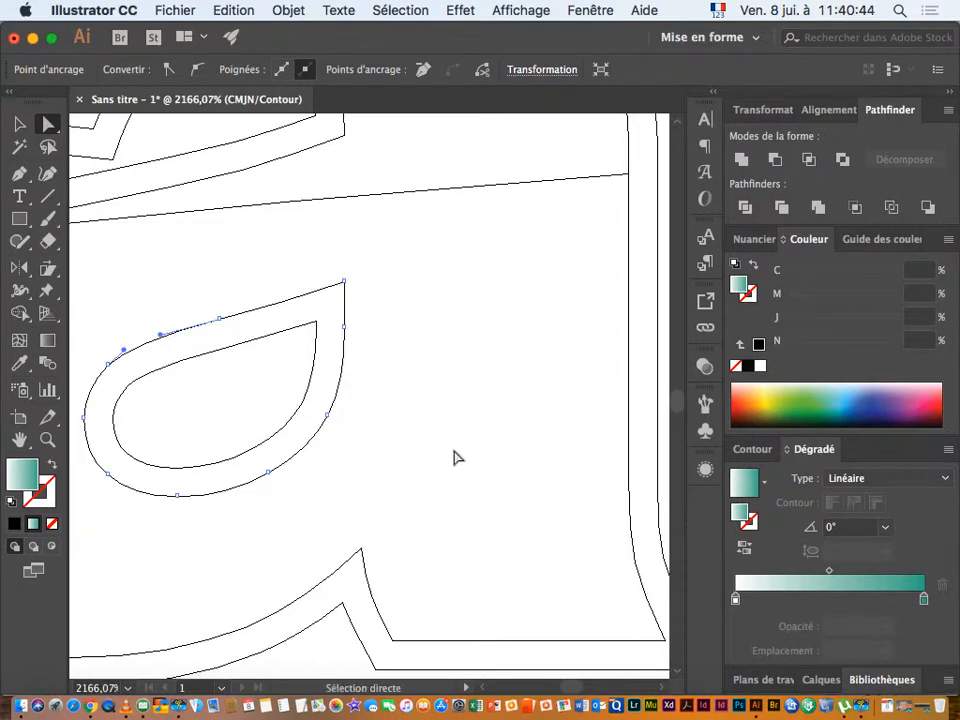
{"action": "key", "text": "super"}
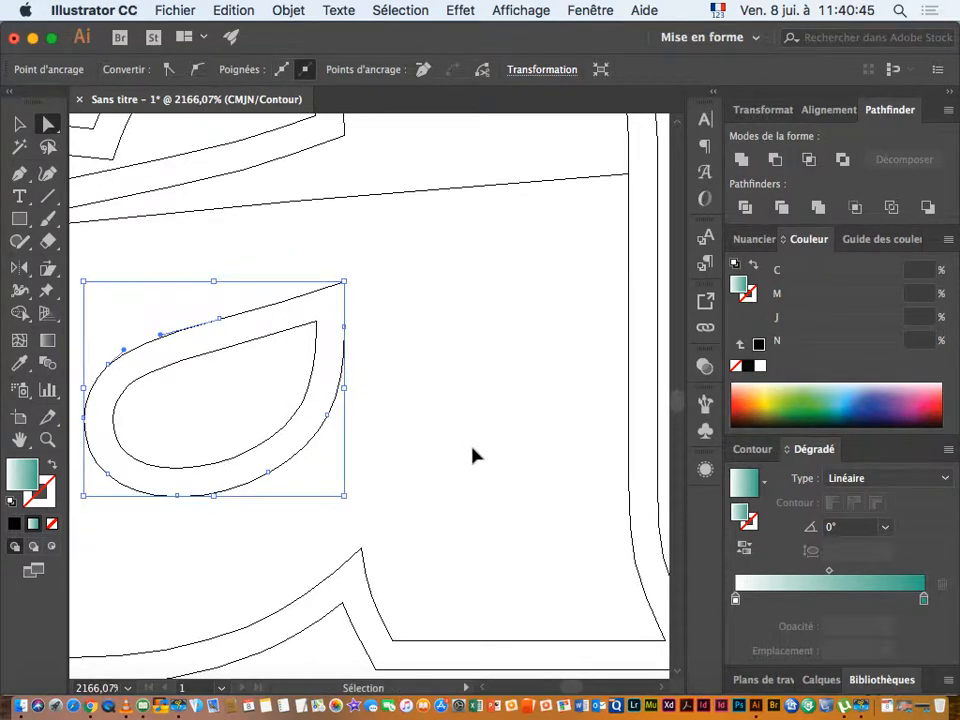
{"action": "scroll", "coordinate": [474, 456], "scroll_direction": "down", "scroll_amount": 4}
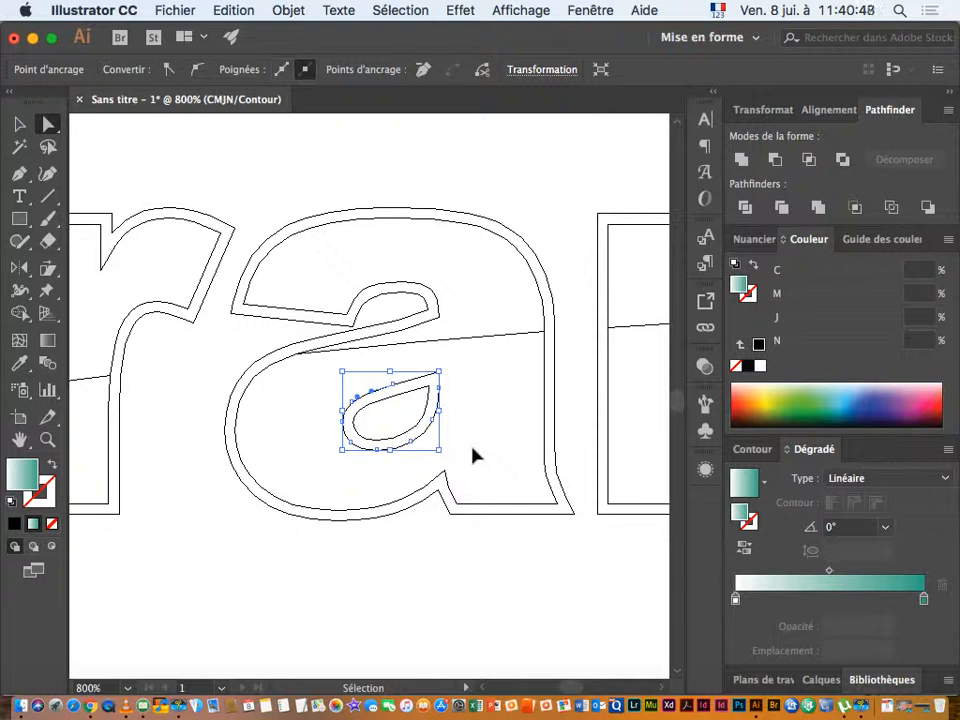
{"action": "key", "text": "super+y"}
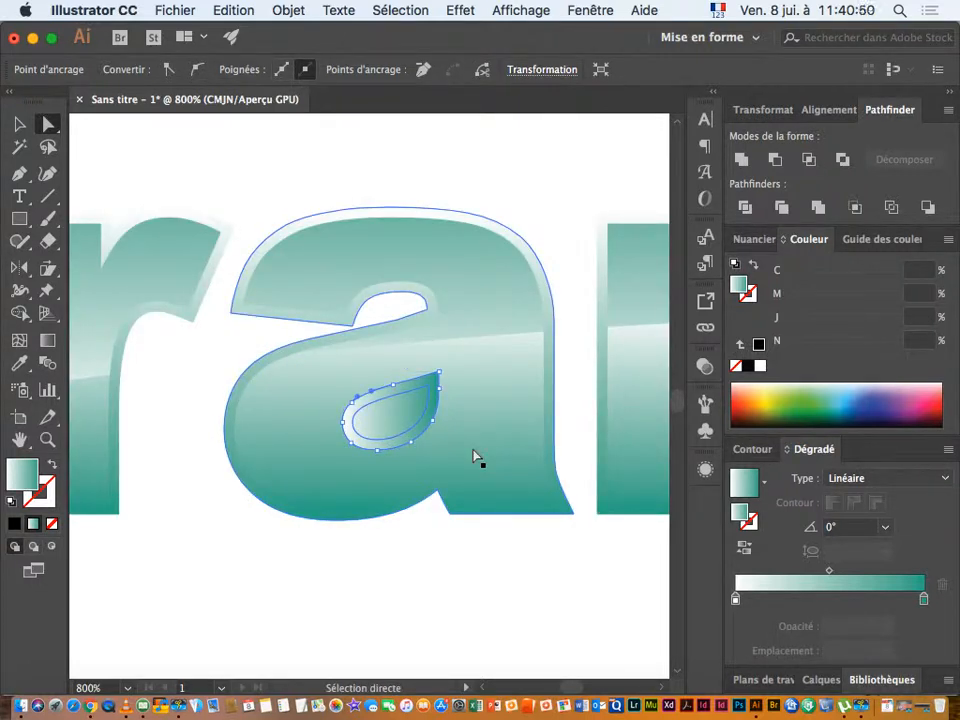
{"action": "left_click", "coordinate": [420, 578]}
{"action": "key", "text": "super+minus"}
{"action": "key", "text": "super+minus"}
{"action": "key", "text": "super+minus"}
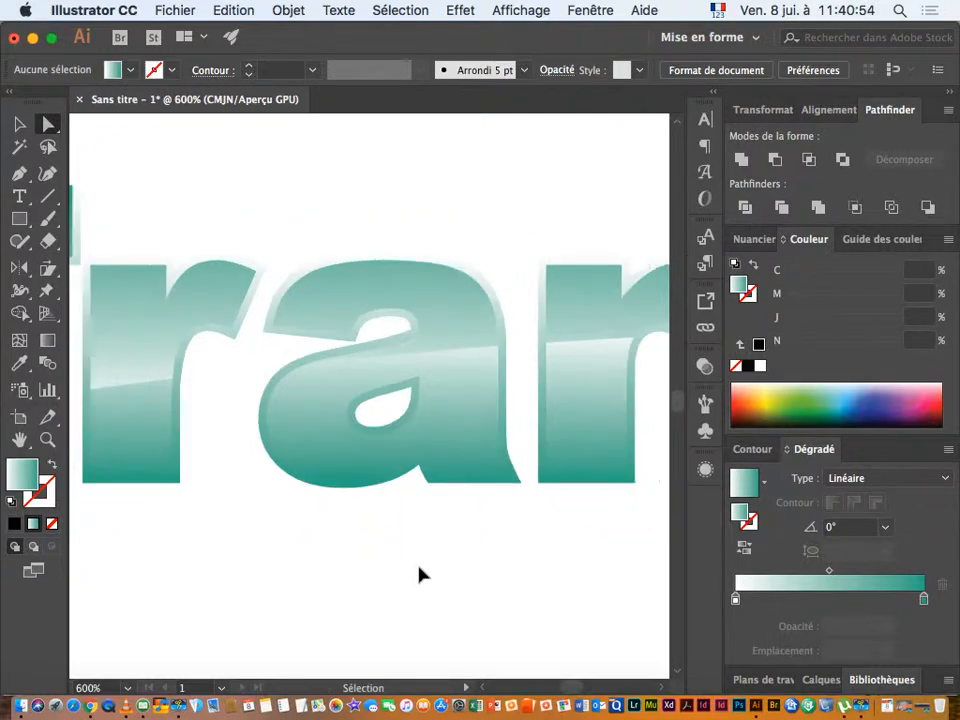
- Select the outline shapes behind "Trans" and redraw their teal gradient as one sweep at about -12.4° with the Gradient tool
{"action": "key", "text": "v"}
{"action": "left_click_drag", "start_coordinate": [261, 283], "coordinate": [415, 430]}
{"action": "key", "text": "super+minus"}
{"action": "key", "text": "super+minus"}
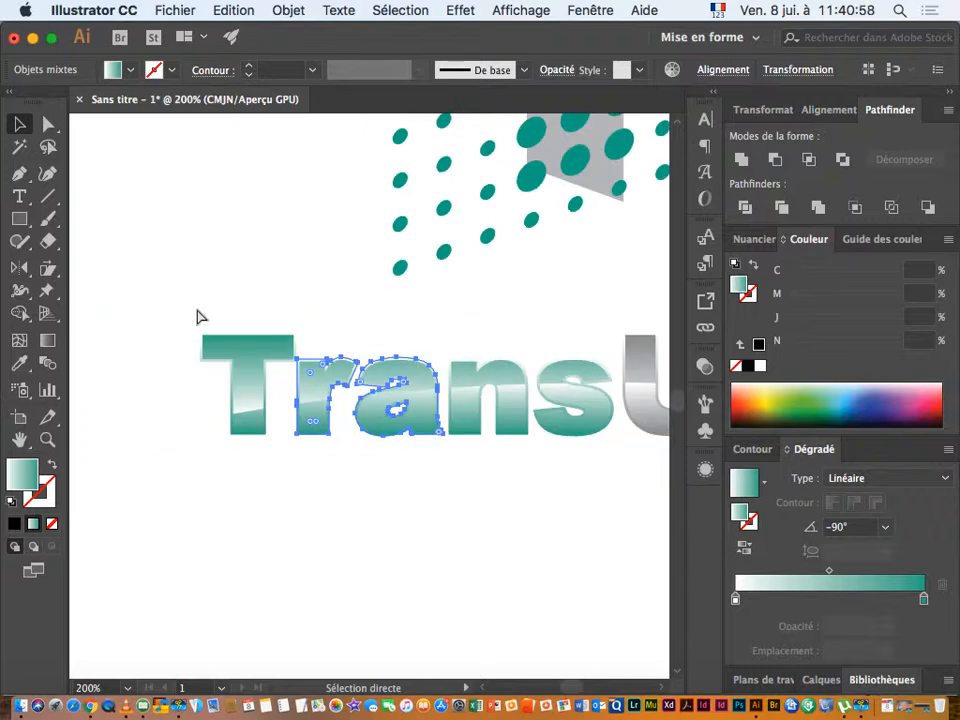
{"action": "left_click_drag", "start_coordinate": [214, 341], "coordinate": [525, 455]}
{"action": "left_click_drag", "start_coordinate": [358, 448], "coordinate": [583, 454]}
{"action": "left_click_drag", "start_coordinate": [304, 356], "coordinate": [387, 404]}
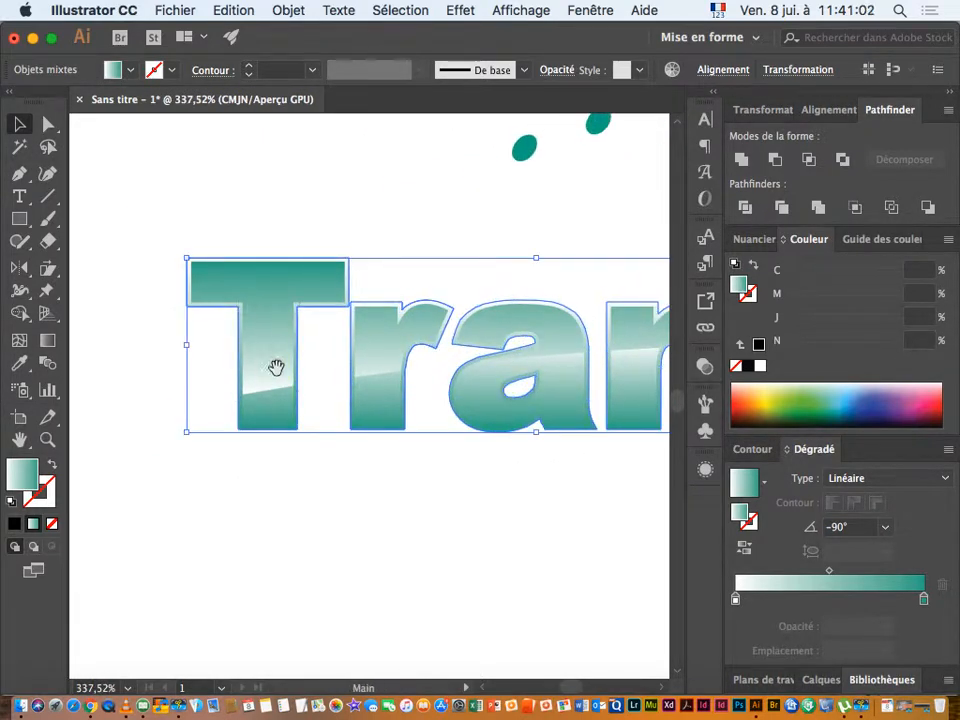
{"action": "left_click_drag", "start_coordinate": [315, 352], "coordinate": [197, 332]}
{"action": "left_click", "coordinate": [50, 343]}
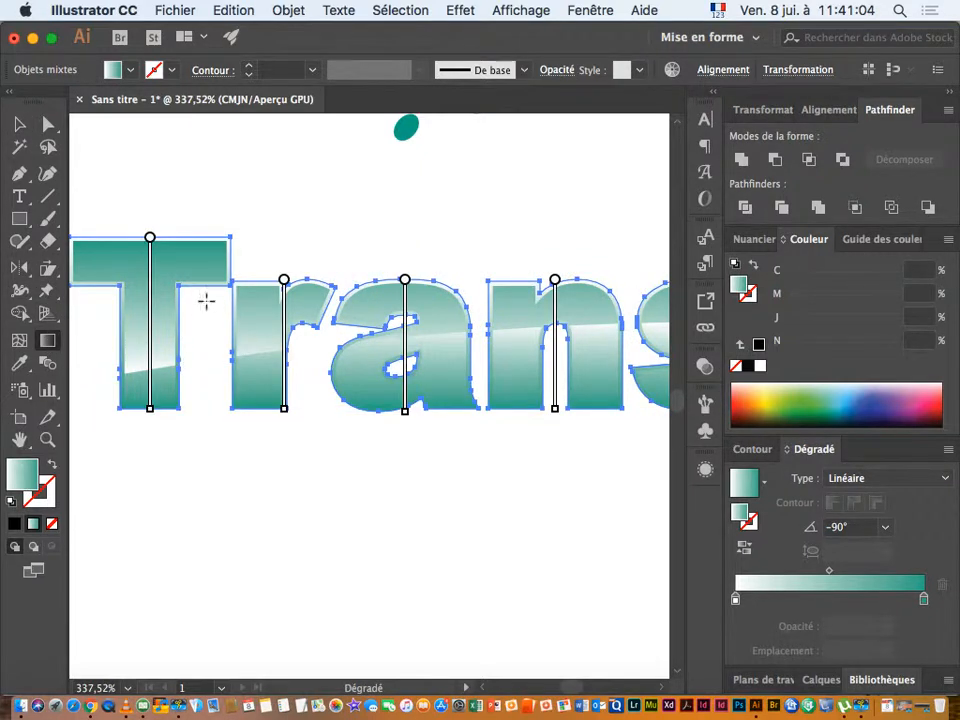
{"action": "left_click_drag", "start_coordinate": [121, 248], "coordinate": [99, 396]}
- Select the outline shapes behind "Union" and fill them with the grey gradient sampled from the first "n" using the Eyedropper
{"action": "key", "text": "super+0"}
{"action": "mouse_move", "coordinate": [287, 520]}
{"action": "left_mouse_down"}
{"action": "mouse_move", "coordinate": [555, 542]}
{"action": "mouse_move", "coordinate": [415, 507]}
{"action": "mouse_move", "coordinate": [200, 492]}
{"action": "left_mouse_up"}
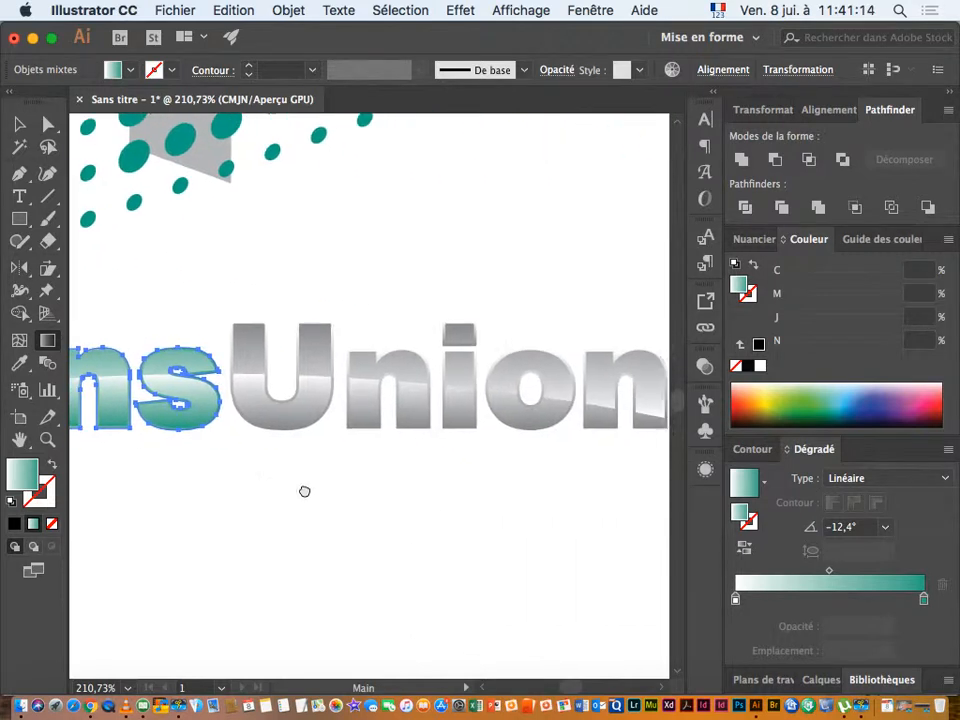
{"action": "key", "text": "v"}
{"action": "left_click_drag", "start_coordinate": [282, 297], "coordinate": [555, 467]}
{"action": "left_click_drag", "start_coordinate": [398, 461], "coordinate": [446, 484]}
{"action": "key", "text": "i"}
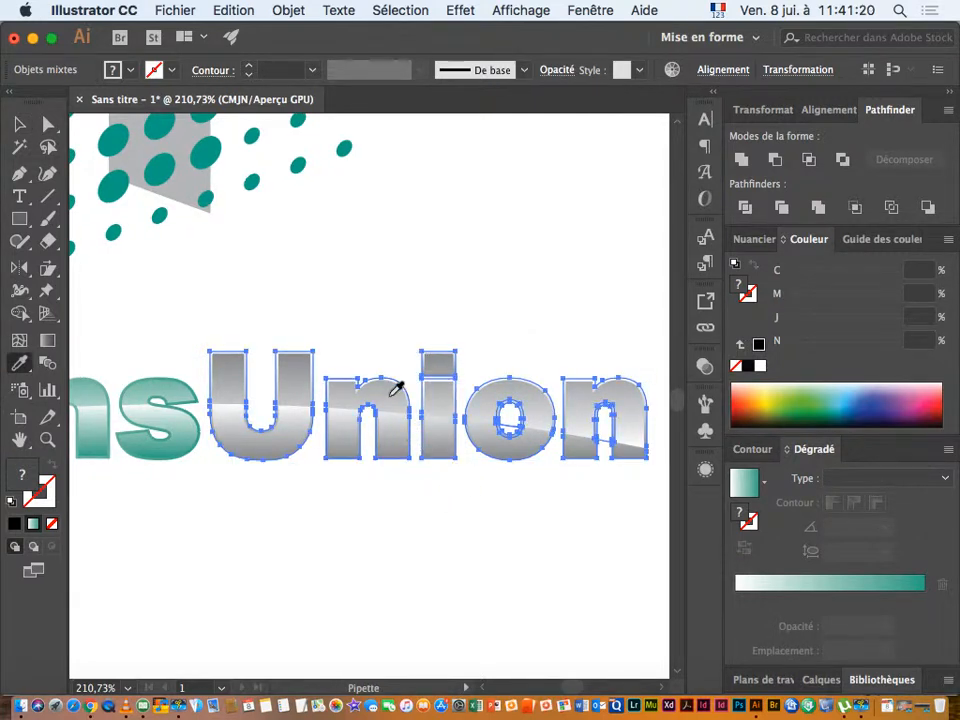
{"action": "left_click", "coordinate": [396, 390]}
- Redraw the grey gradient across the "Union" outline shapes at about -13.7° with the Gradient tool
{"action": "left_click", "coordinate": [47, 340]}
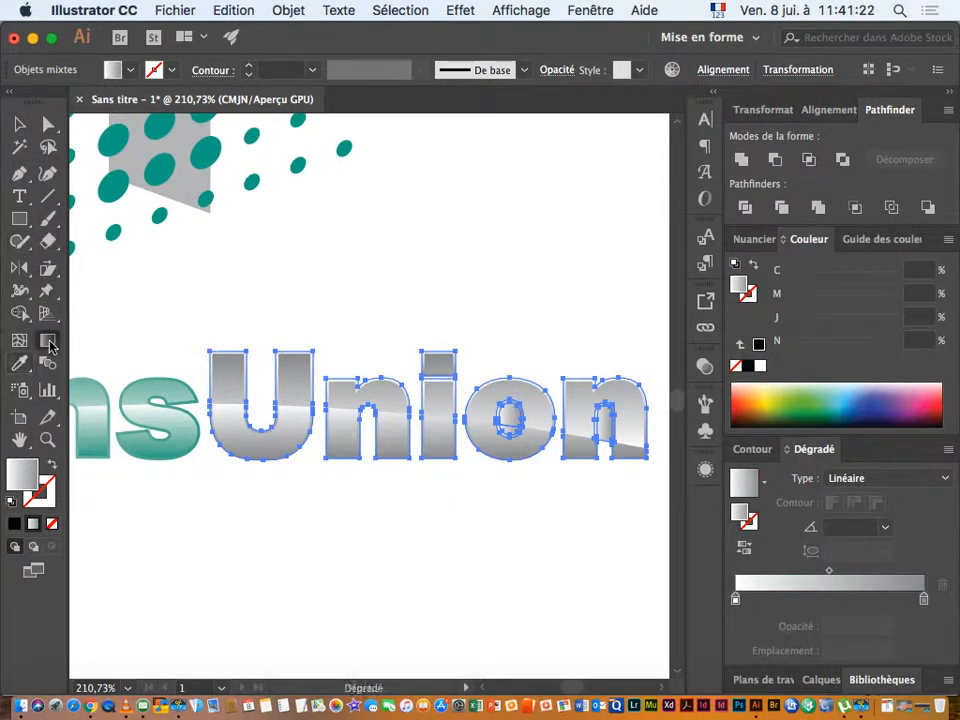
{"action": "left_click_drag", "start_coordinate": [214, 349], "coordinate": [401, 398]}
{"action": "left_click_drag", "start_coordinate": [530, 428], "coordinate": [643, 453]}
- Delete the leftover grey shapes filling the openings of the "o" and the last "n"
{"action": "left_click", "coordinate": [47, 125]}
{"action": "key", "text": "super+space"}
{"action": "left_click_drag", "start_coordinate": [375, 437], "coordinate": [628, 428]}
{"action": "scroll", "coordinate": [628, 428], "scroll_direction": "right", "scroll_amount": 6}
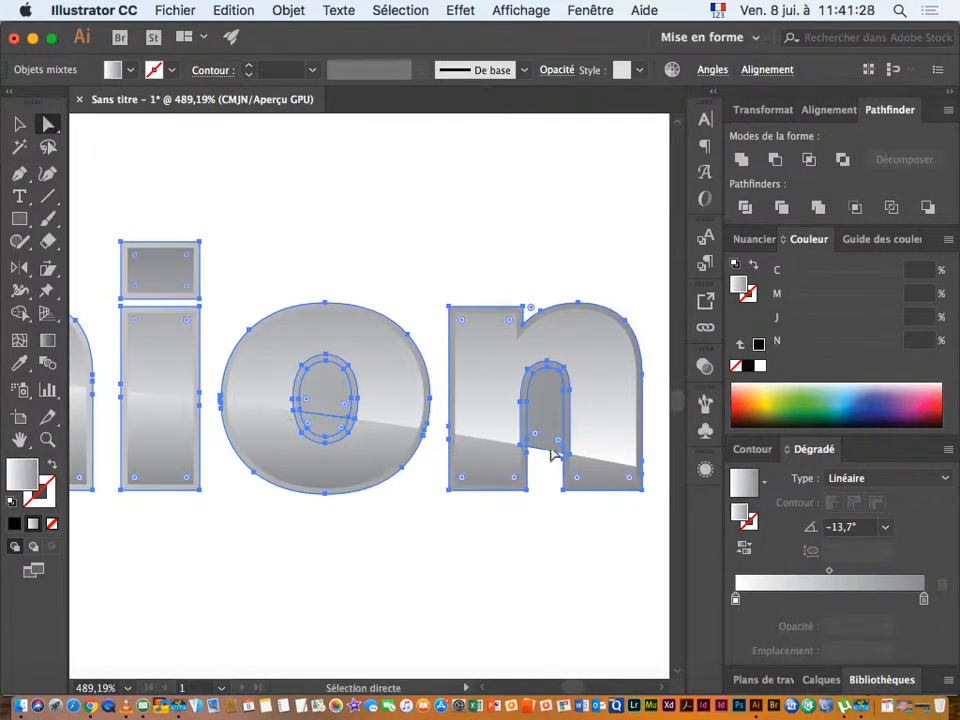
{"action": "left_click", "coordinate": [545, 422]}
{"action": "key", "text": "super+shift+a"}
{"action": "left_click", "coordinate": [326, 407]}
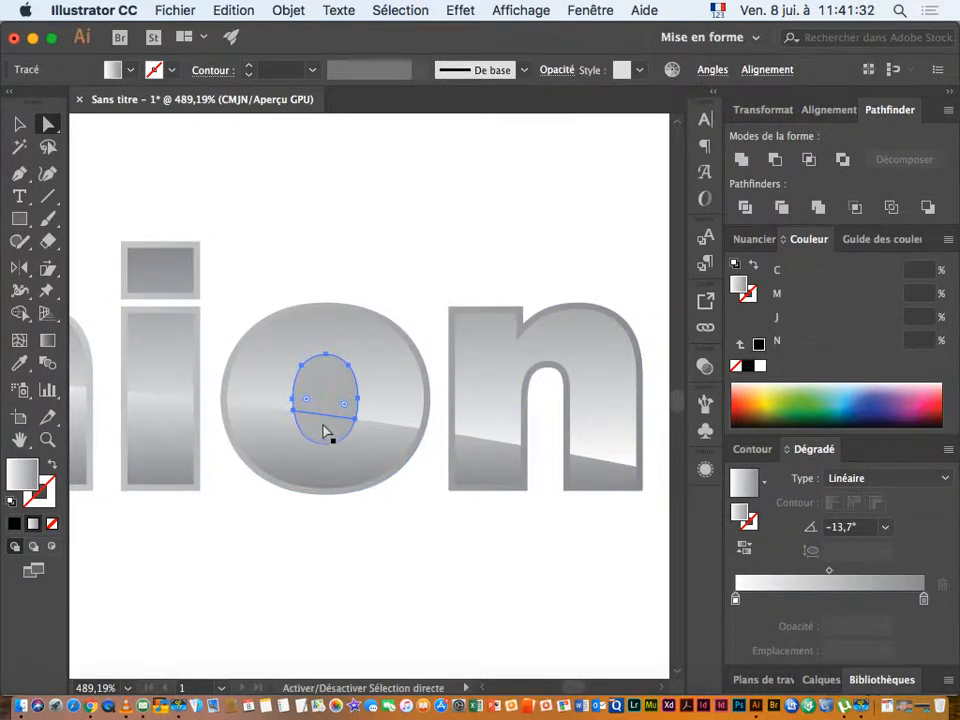
{"action": "key", "text": "super+shift+a"}
- Unlock all the locked letter shapes of the wordmark
{"action": "key", "text": "super+minus"}
{"action": "key", "text": "super+minus"}
{"action": "key", "text": "super+minus"}
{"action": "key", "text": "super+minus"}
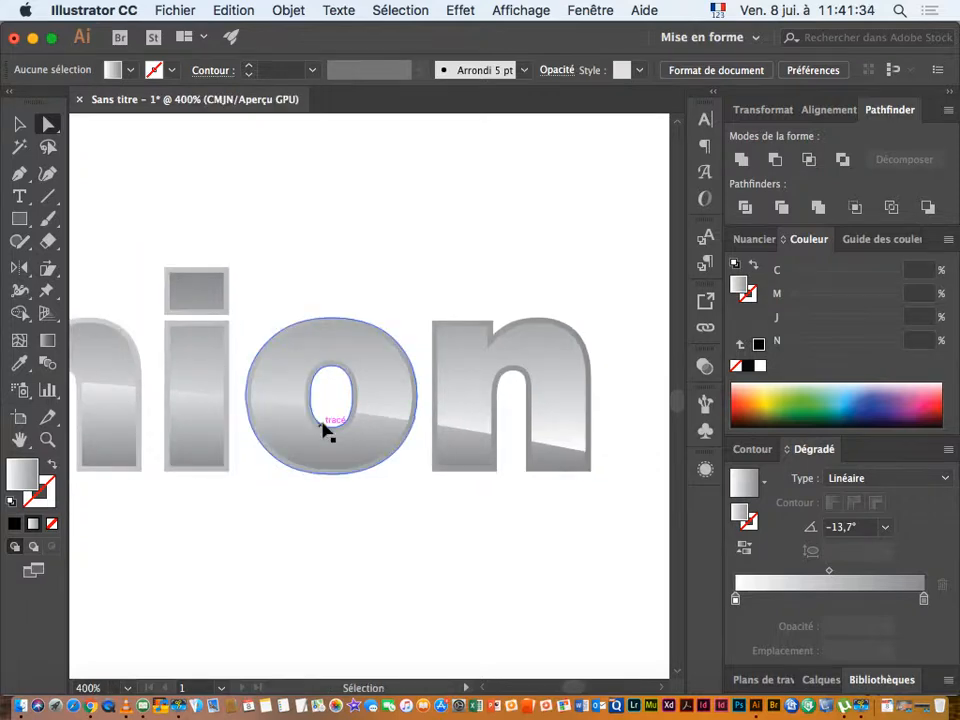
{"action": "key", "text": "space"}
{"action": "left_click_drag", "start_coordinate": [171, 437], "coordinate": [439, 407]}
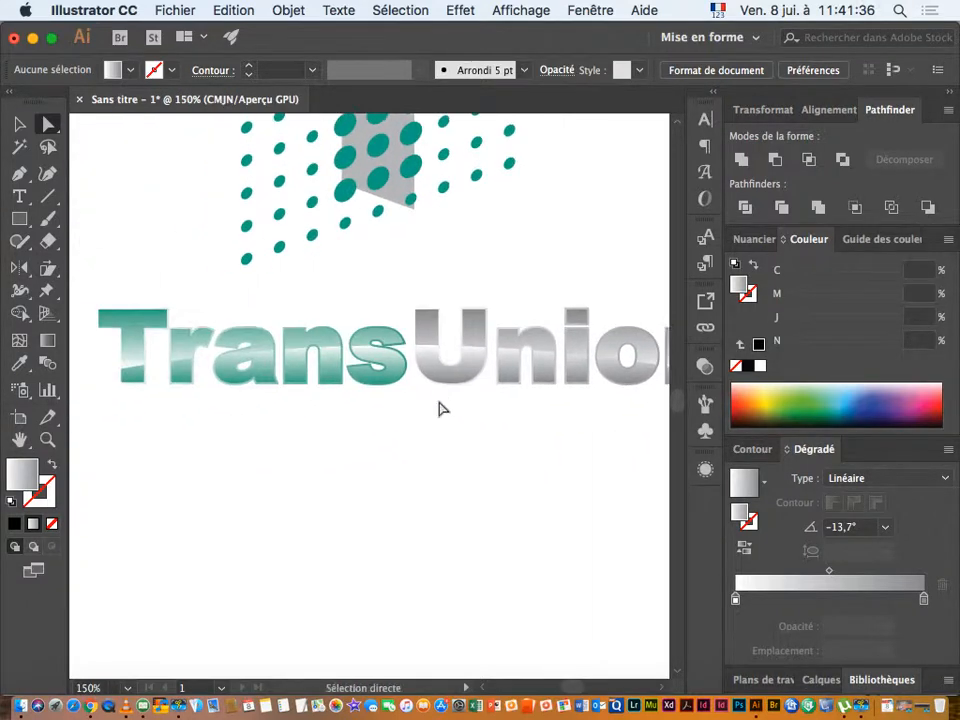
{"action": "key", "text": "super+minus"}
{"action": "key", "text": "super+minus"}
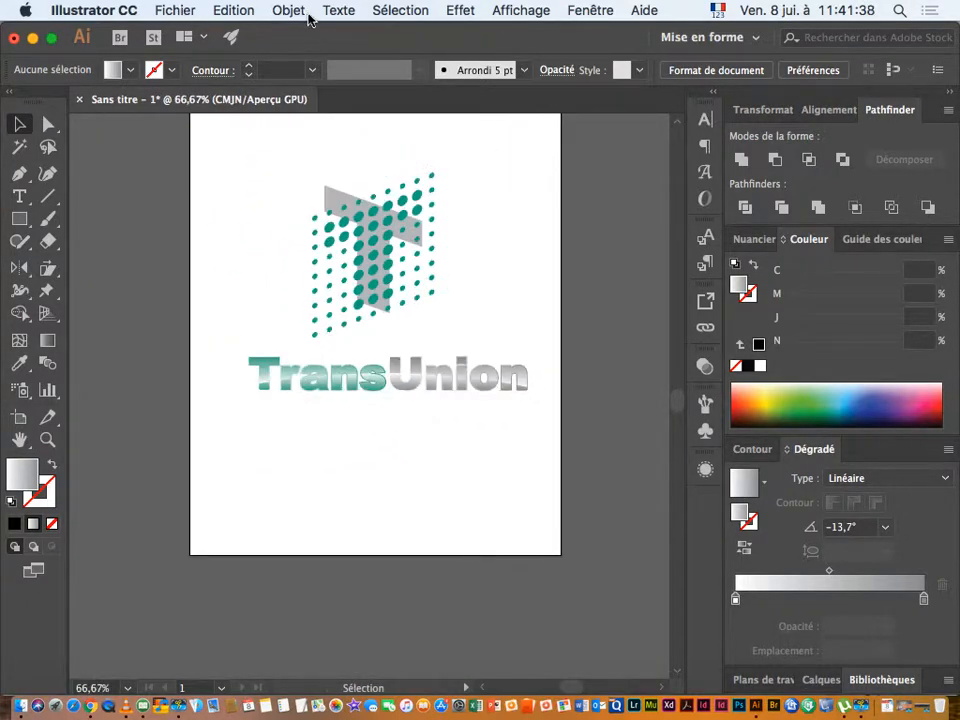
{"action": "left_click", "coordinate": [300, 12]}
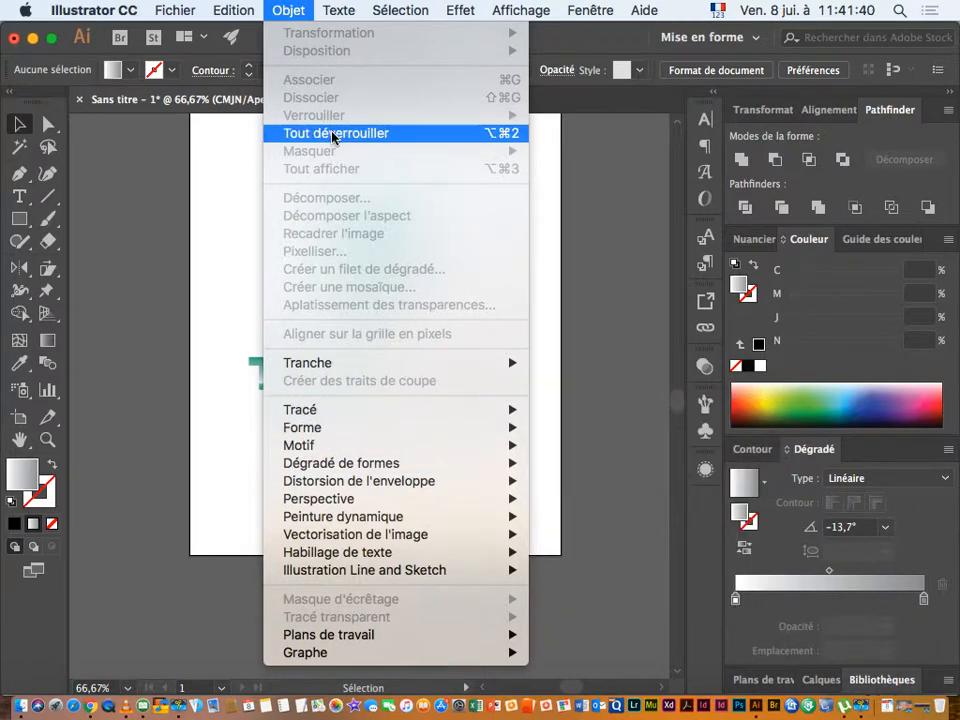
{"action": "key", "text": "Return"}
- Select the complete "TransUnion" wordmark with its outline shapes and group it
{"action": "left_click_drag", "start_coordinate": [212, 356], "coordinate": [551, 437]}
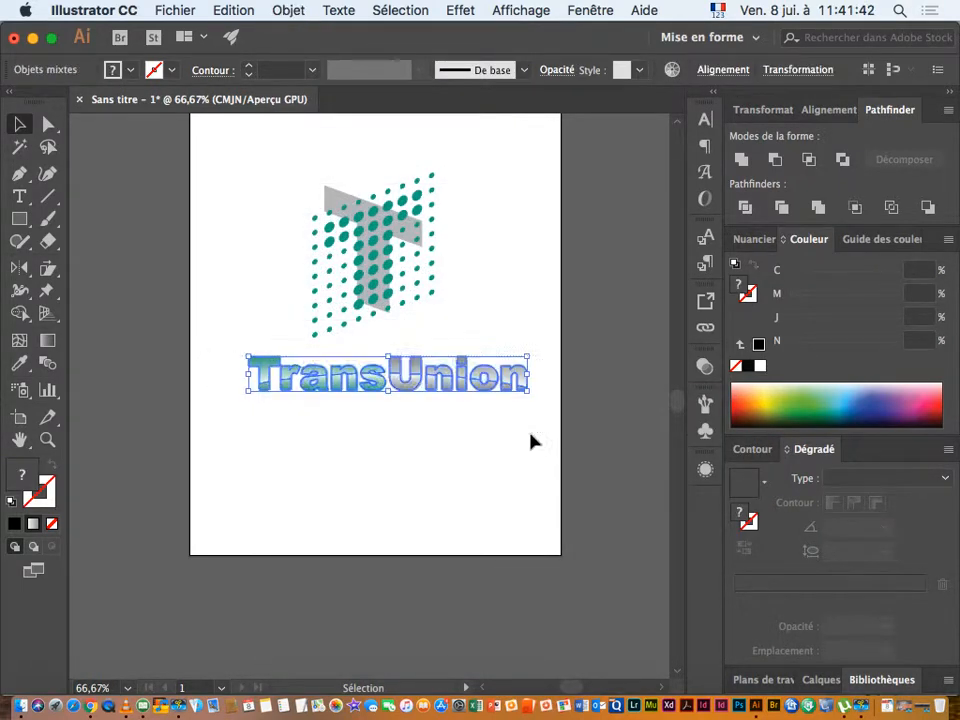
{"action": "mouse_move", "coordinate": [508, 401]}
{"action": "left_mouse_down"}
{"action": "mouse_move", "coordinate": [535, 402]}
{"action": "mouse_move", "coordinate": [326, 439]}
{"action": "mouse_move", "coordinate": [495, 401]}
{"action": "left_mouse_up"}
{"action": "key", "text": "super+h"}
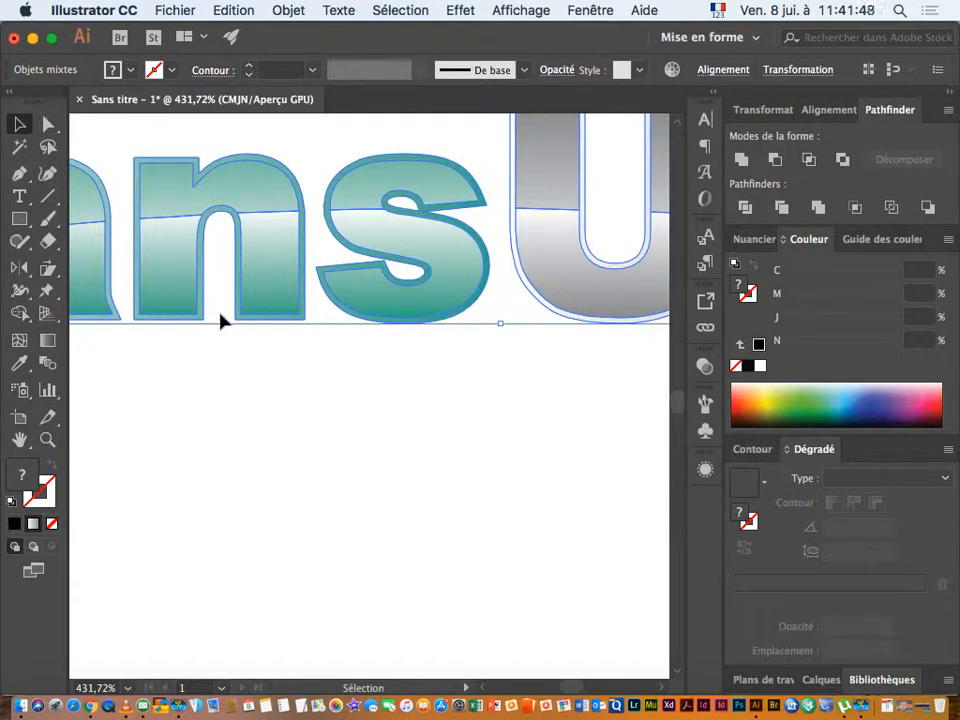
{"action": "key", "text": "a"}
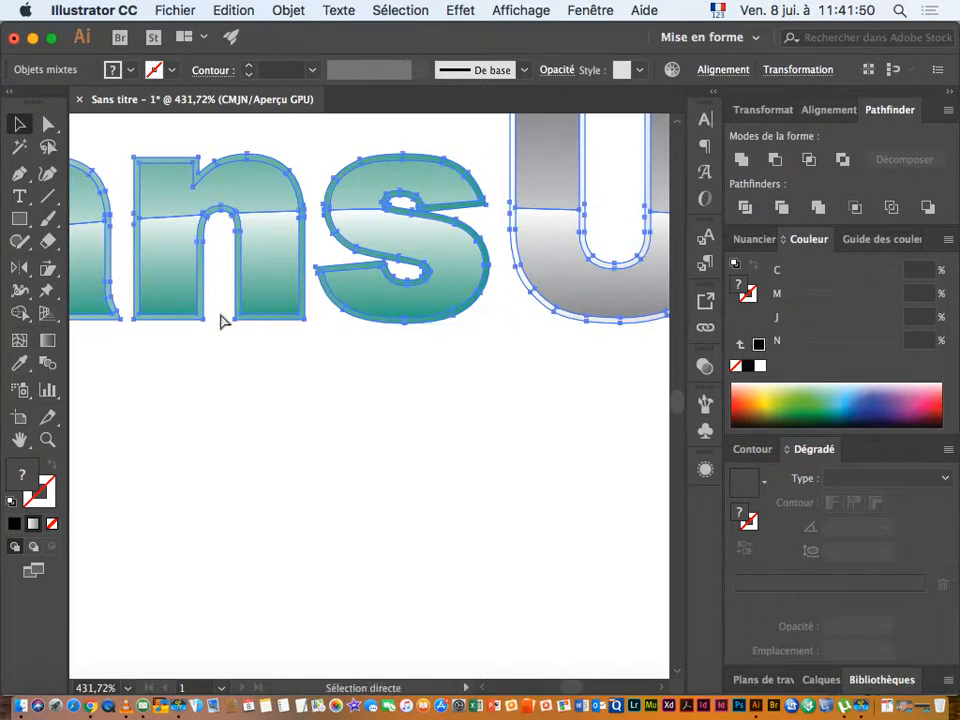
{"action": "key", "text": "v"}
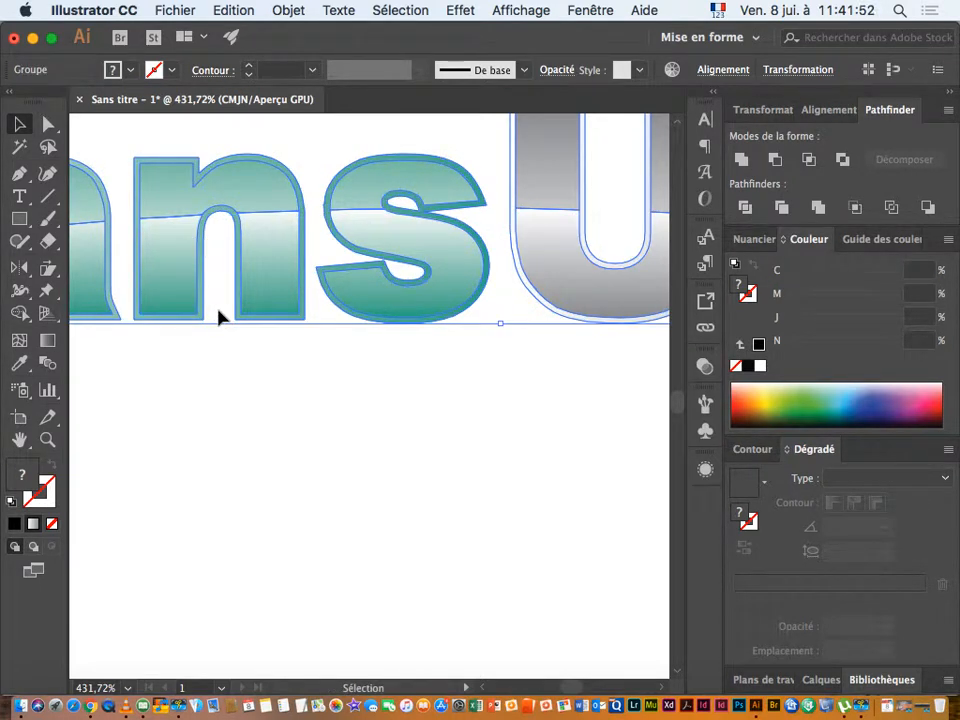
- Reflect a copy of the wordmark group downward about its baseline to form a mirrored reflection
{"action": "key", "text": "o"}
{"action": "left_click", "coordinate": [305, 320]}
{"action": "left_click_drag", "start_coordinate": [268, 248], "coordinate": [271, 341]}
{"action": "left_click_drag", "start_coordinate": [491, 434], "coordinate": [390, 439]}
- Create an opacity mask for the reflected wordmark, activate the mask for editing and turn off its clipping
{"action": "left_click", "coordinate": [704, 368]}
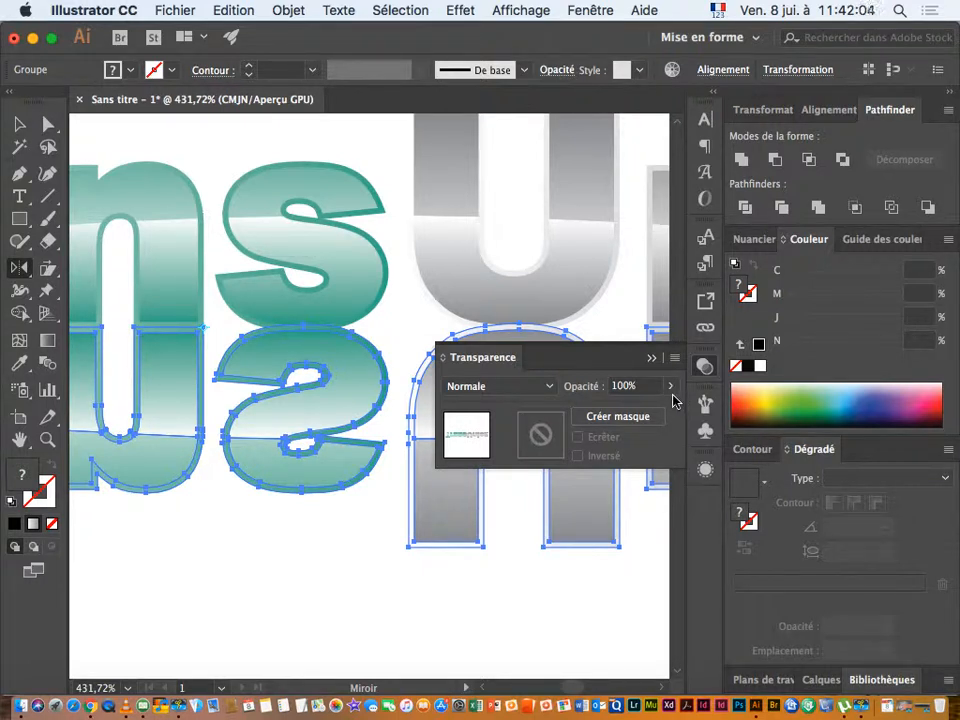
{"action": "left_click", "coordinate": [624, 419]}
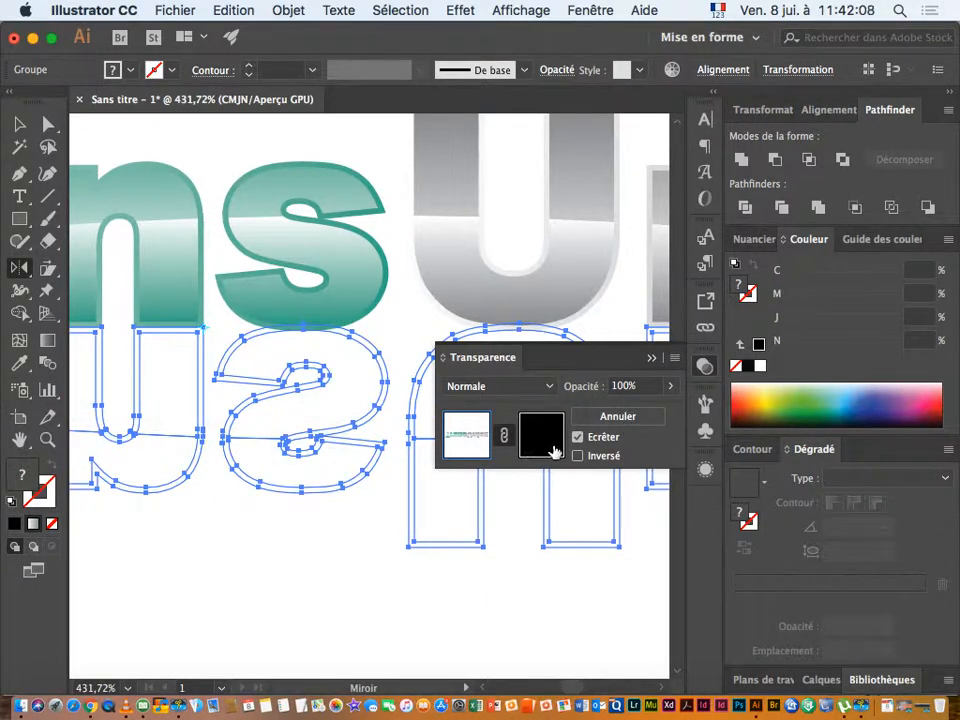
{"action": "left_click", "coordinate": [544, 441]}
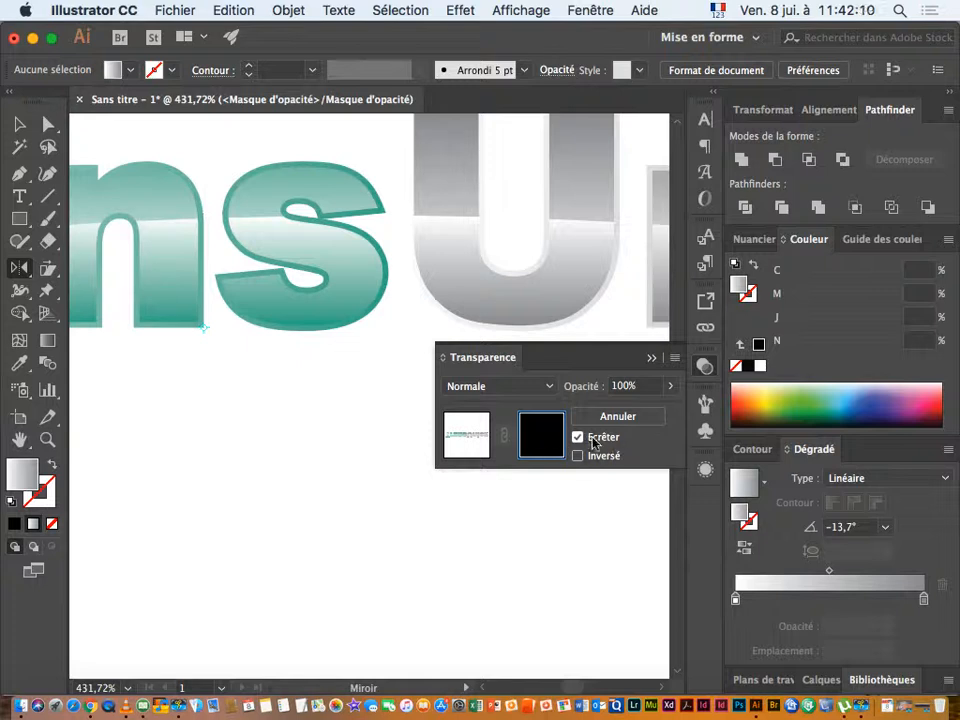
{"action": "left_click", "coordinate": [578, 437]}
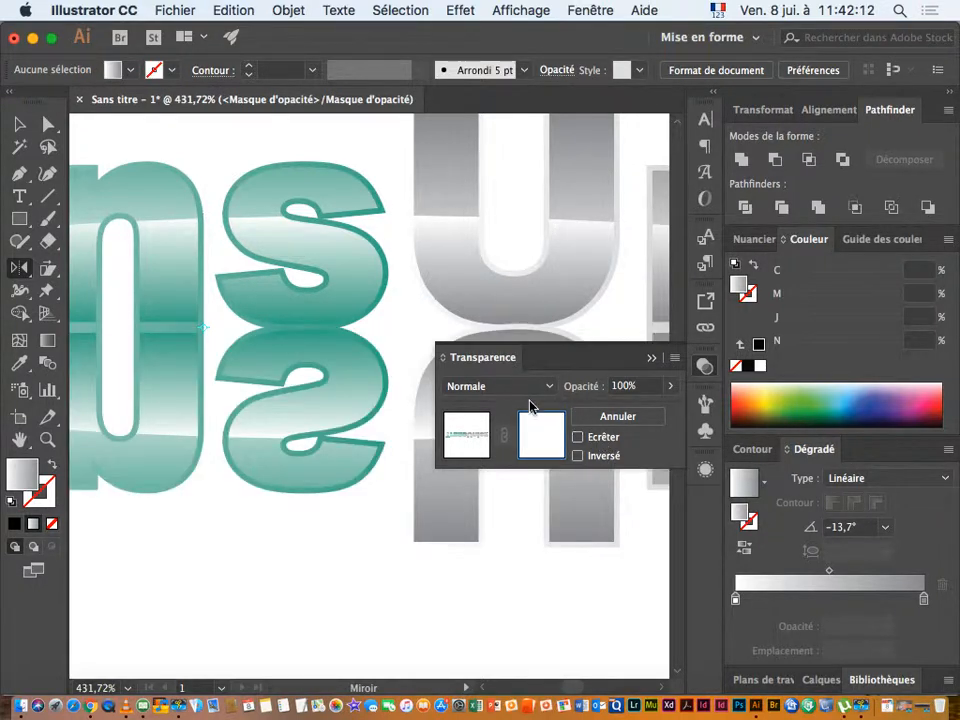
- Draw a gradient-filled rectangle in the opacity mask, wider than the wordmark and covering the whole reflection
{"action": "key", "text": "super+minus"}
{"action": "key", "text": "super+minus"}
{"action": "key", "text": "super+minus"}
{"action": "key", "text": "super+minus"}
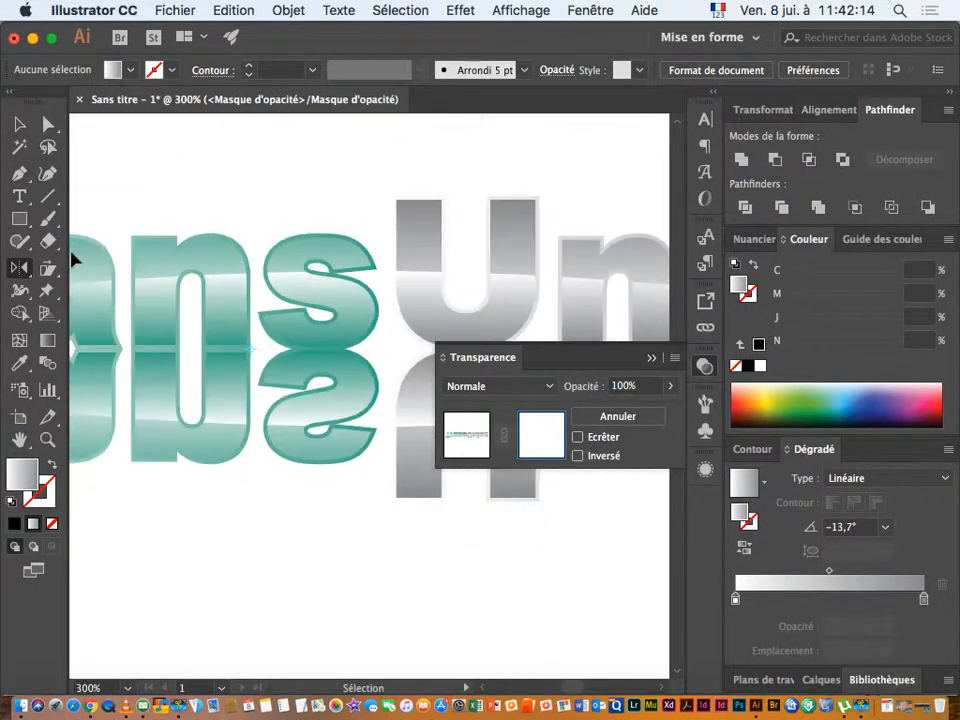
{"action": "key", "text": "super+minus"}
{"action": "key", "text": "super+minus"}
{"action": "left_click_drag", "start_coordinate": [308, 403], "coordinate": [231, 300]}
{"action": "left_click", "coordinate": [21, 223]}
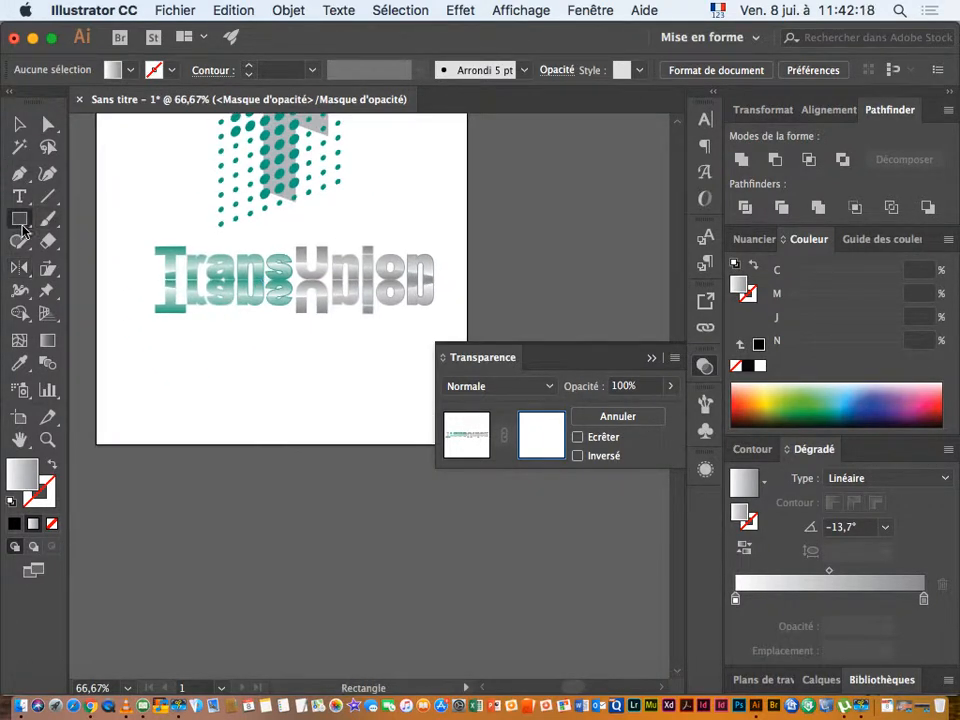
{"action": "mouse_move", "coordinate": [135, 265]}
{"action": "left_mouse_down"}
{"action": "mouse_move", "coordinate": [446, 349]}
{"action": "mouse_move", "coordinate": [453, 321]}
{"action": "left_mouse_up"}
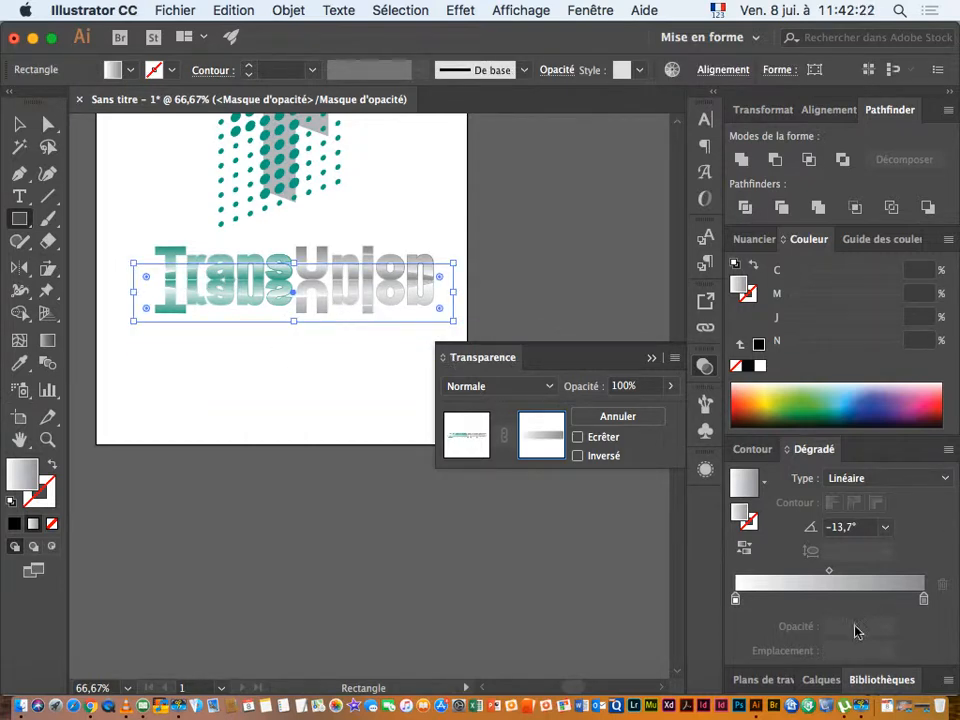
- Set the mask rectangle's gradient end stop to black (N 100%) and the gradient angle to 90°
{"action": "double_click", "coordinate": [924, 600]}
{"action": "left_click_drag", "start_coordinate": [792, 502], "coordinate": [900, 496]}
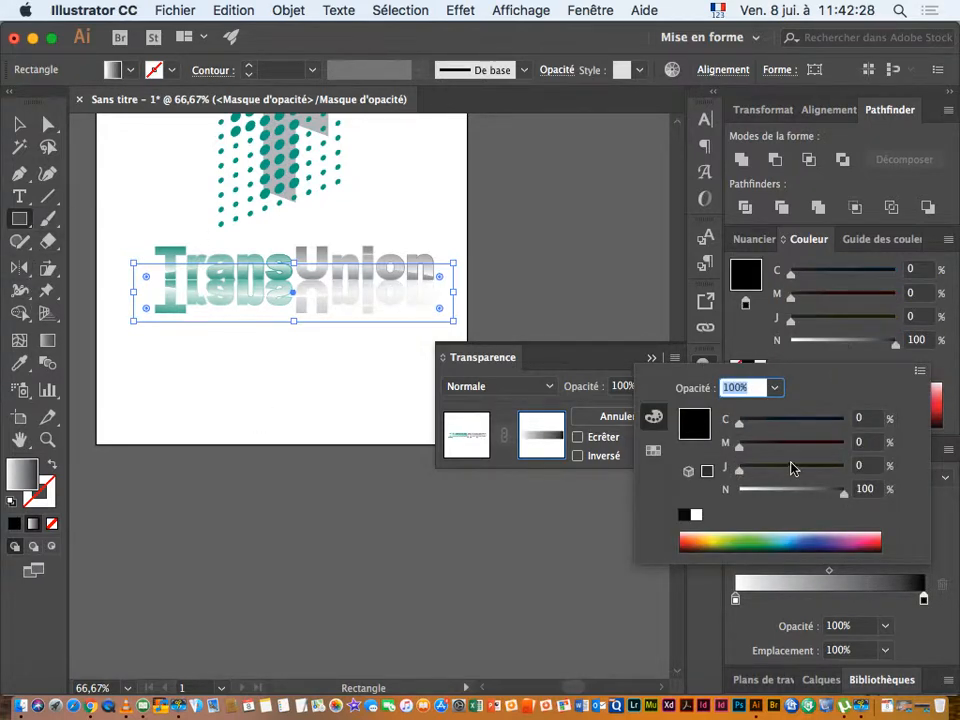
{"action": "left_click", "coordinate": [952, 566]}
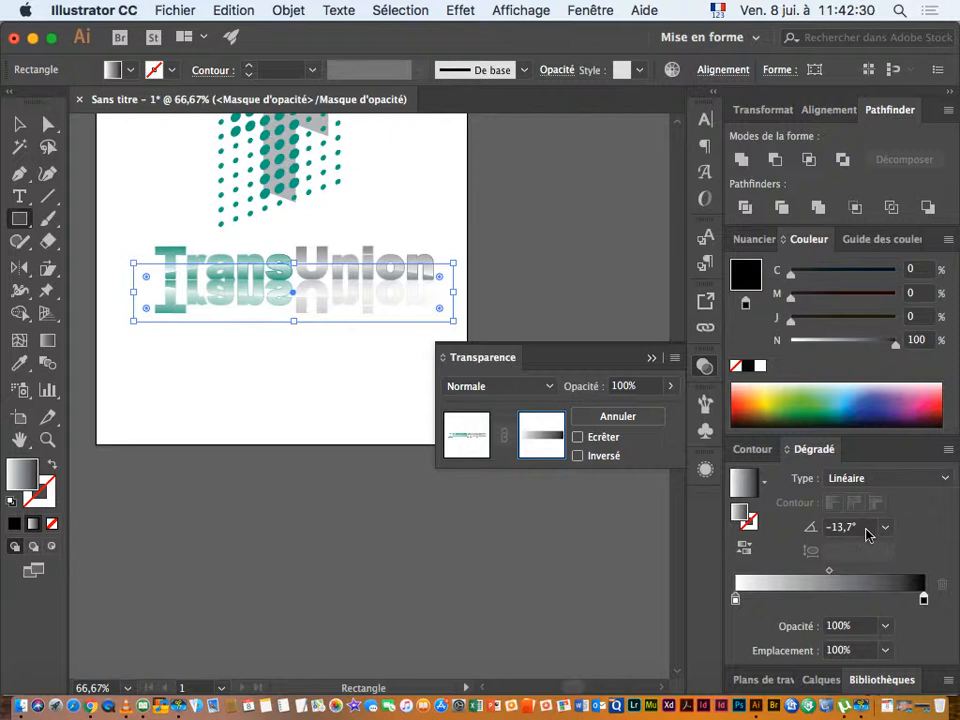
{"action": "left_click", "coordinate": [862, 527]}
{"action": "type", "text": "90"}
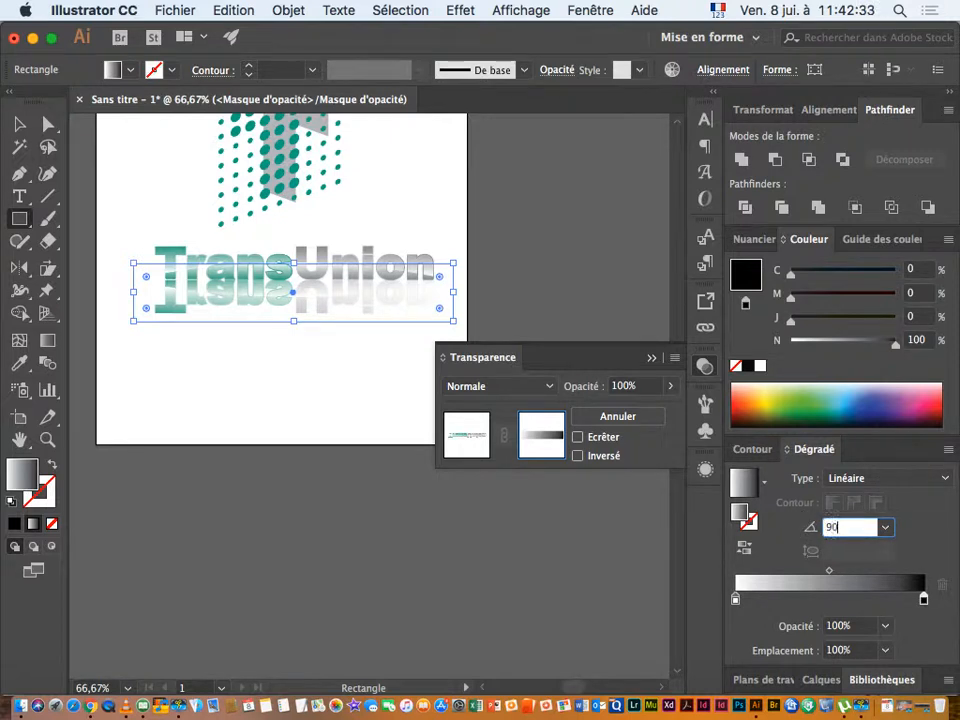
{"action": "key", "text": "Return"}
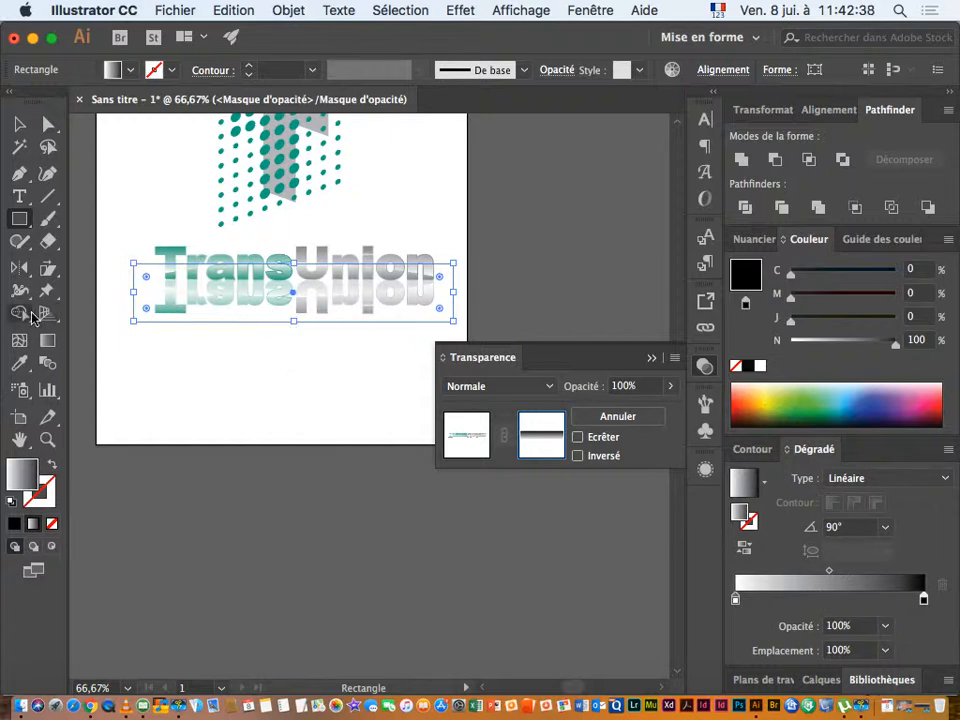
- Redraw the mask rectangle's gradient vertically at -90°, from white at the top of the letters to black about halfway down the reflection
{"action": "left_click", "coordinate": [47, 340]}
{"action": "left_click_drag", "start_coordinate": [242, 281], "coordinate": [439, 294]}
{"action": "left_click_drag", "start_coordinate": [294, 351], "coordinate": [296, 250]}
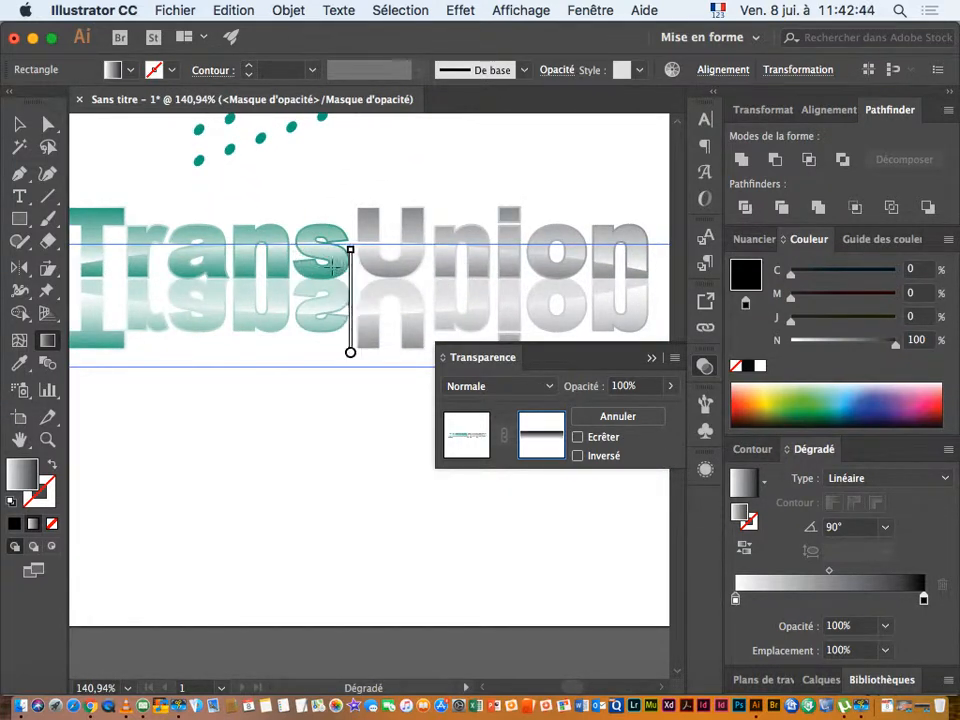
{"action": "left_click_drag", "start_coordinate": [308, 255], "coordinate": [316, 320]}
{"action": "left_click_drag", "start_coordinate": [300, 211], "coordinate": [297, 303]}
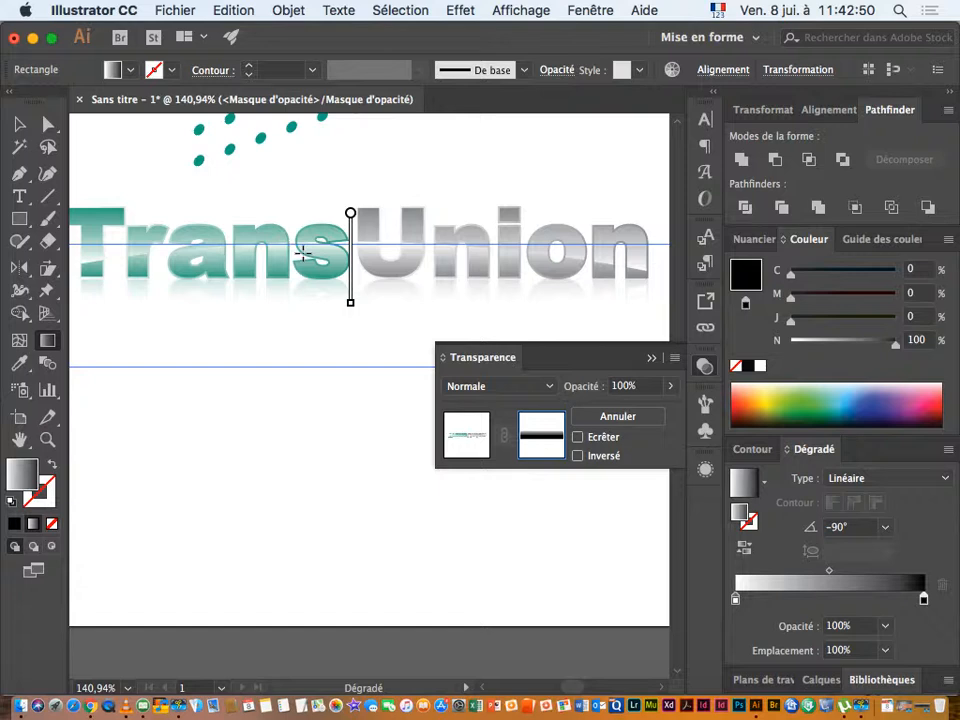
{"action": "left_click_drag", "start_coordinate": [296, 209], "coordinate": [297, 317]}
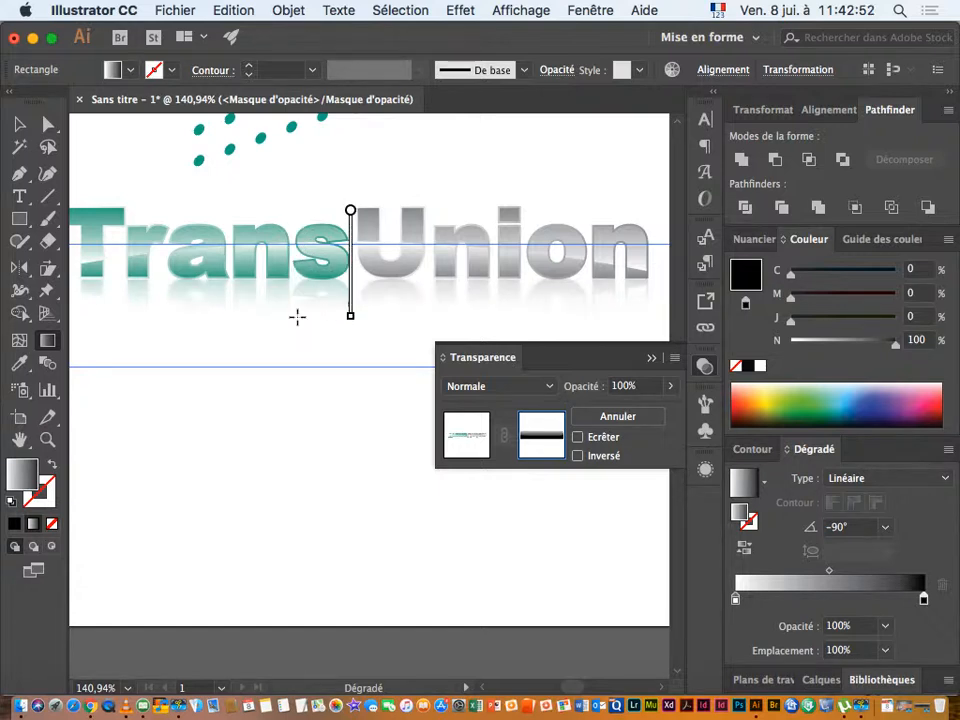
- Leave opacity mask editing, return to the artwork, deselect everything and put away the transparency settings
{"action": "left_click", "coordinate": [19, 123]}
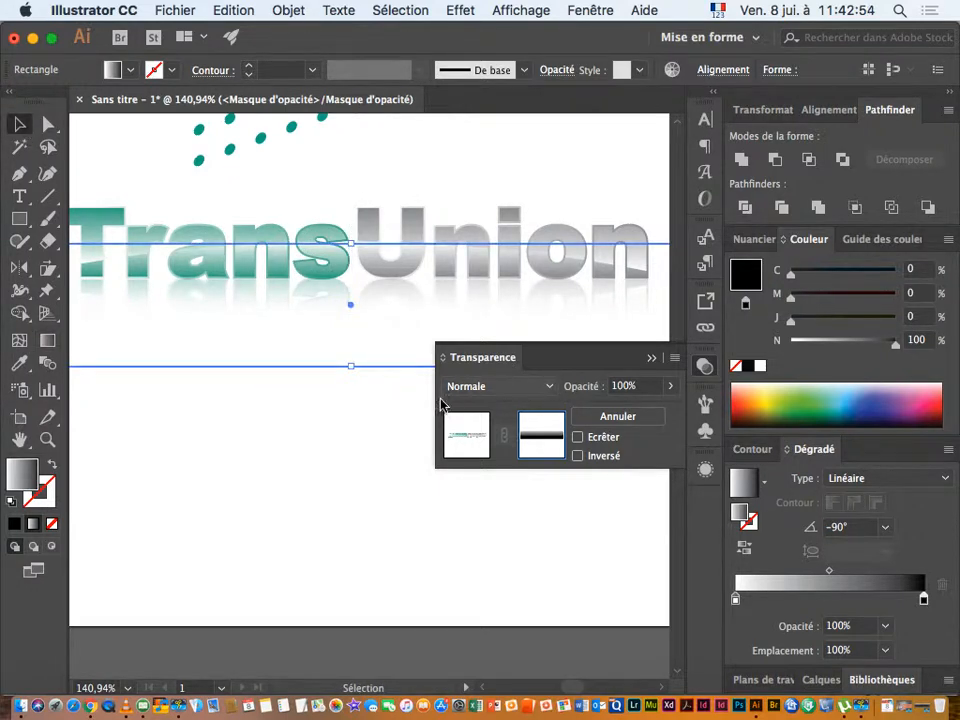
{"action": "left_click", "coordinate": [466, 440]}
{"action": "left_click", "coordinate": [330, 453]}
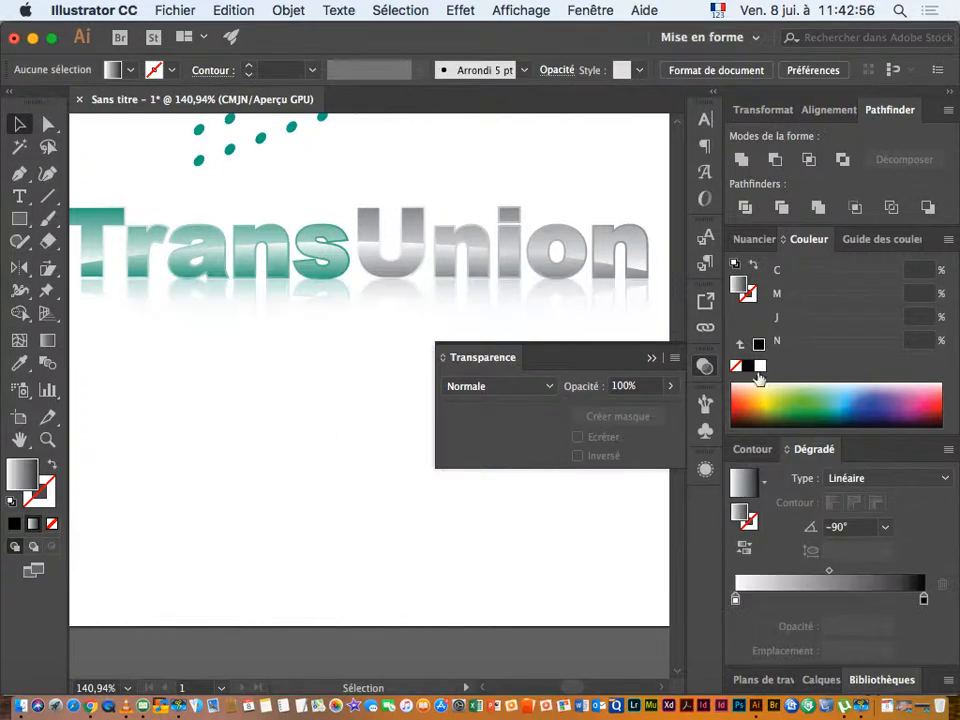
{"action": "left_click", "coordinate": [649, 358]}
- Examine the whole logo on the artboard and the wordmark's faded reflection up close
{"action": "key", "text": "super+minus"}
{"action": "key", "text": "super+minus"}
{"action": "key", "text": "super+minus"}
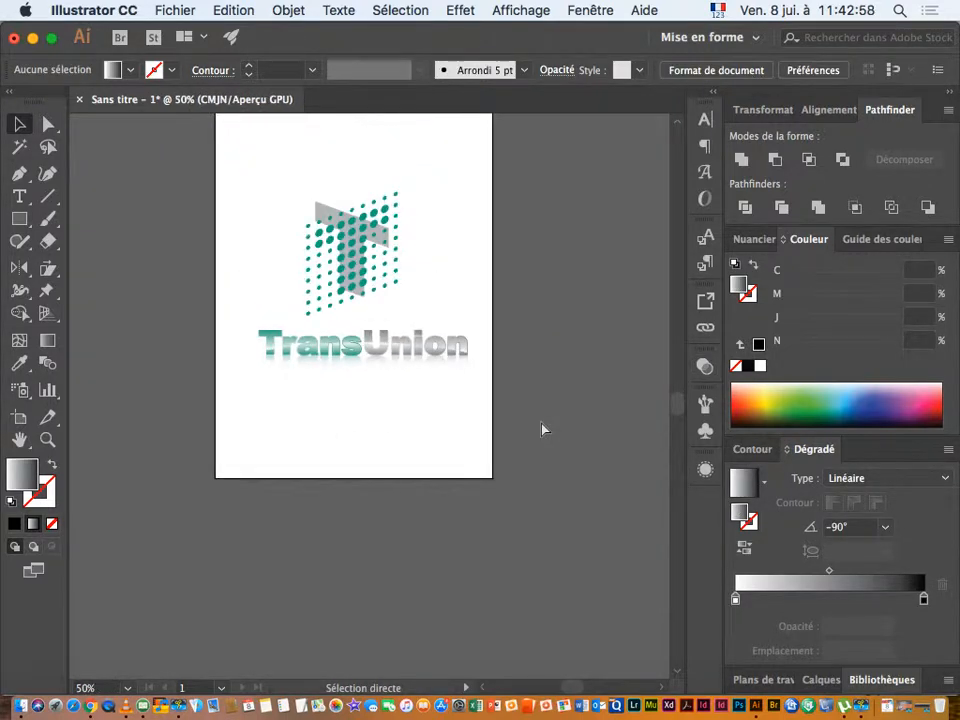
{"action": "key", "text": "super+space"}
{"action": "left_click_drag", "start_coordinate": [364, 396], "coordinate": [622, 386]}
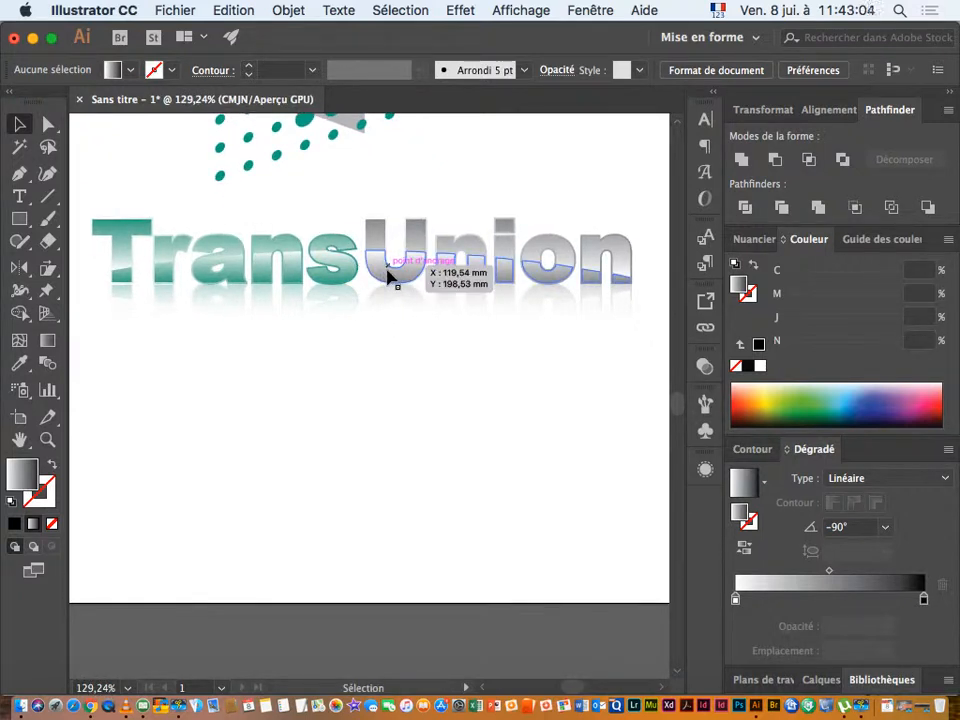
{"action": "key", "text": "super+space"}
{"action": "left_click_drag", "start_coordinate": [381, 289], "coordinate": [327, 272]}
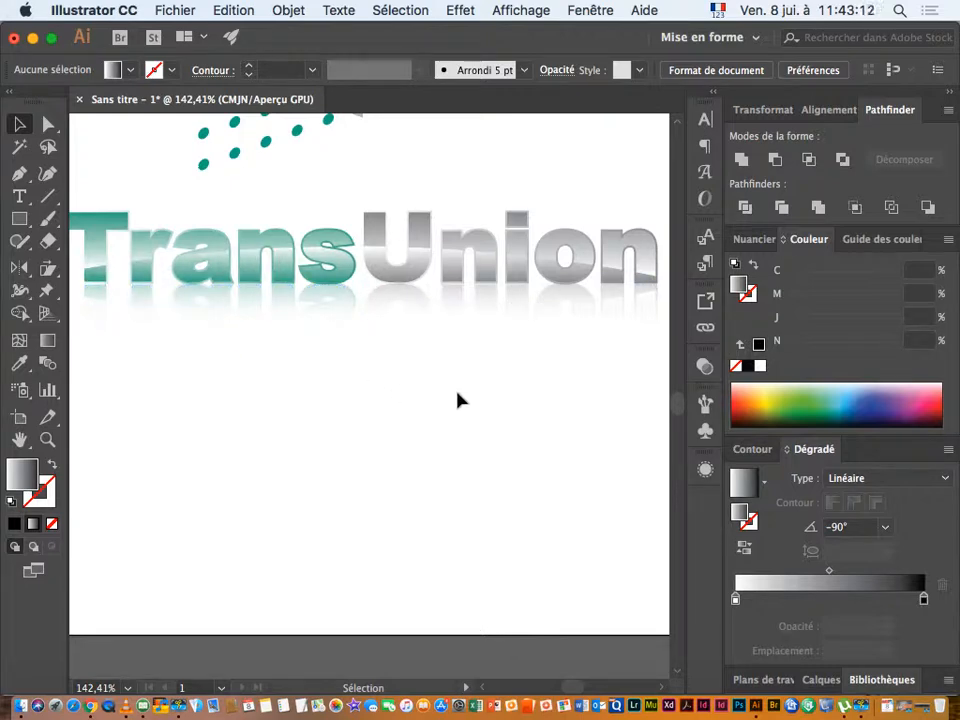
{"action": "left_click", "coordinate": [884, 698]}
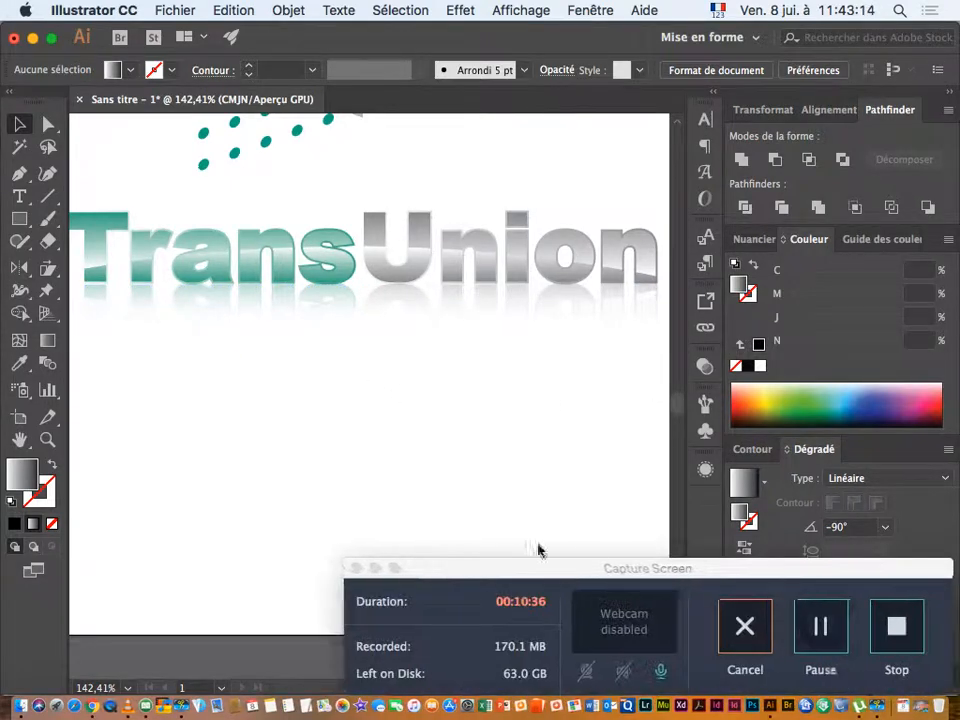